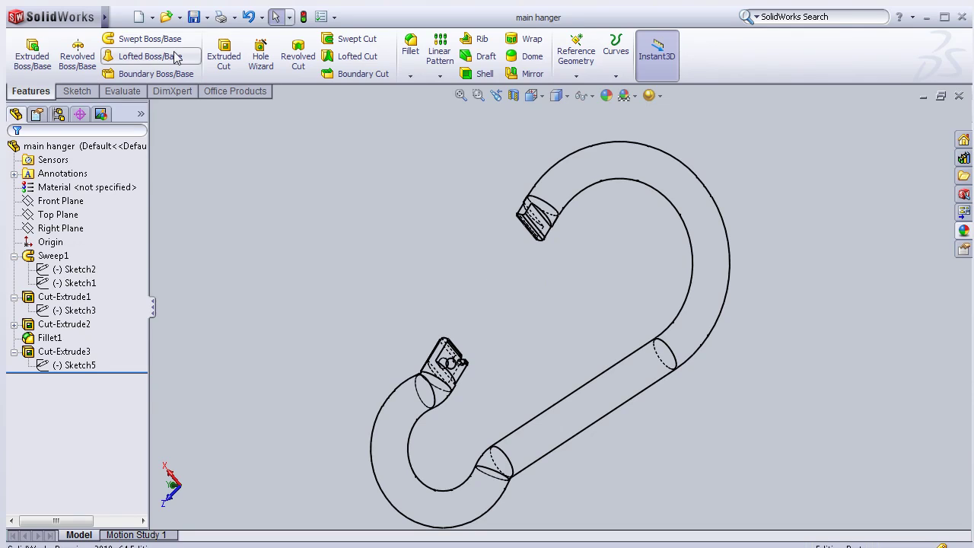
Step: Create a new blank part document, Part9
click(491, 459)
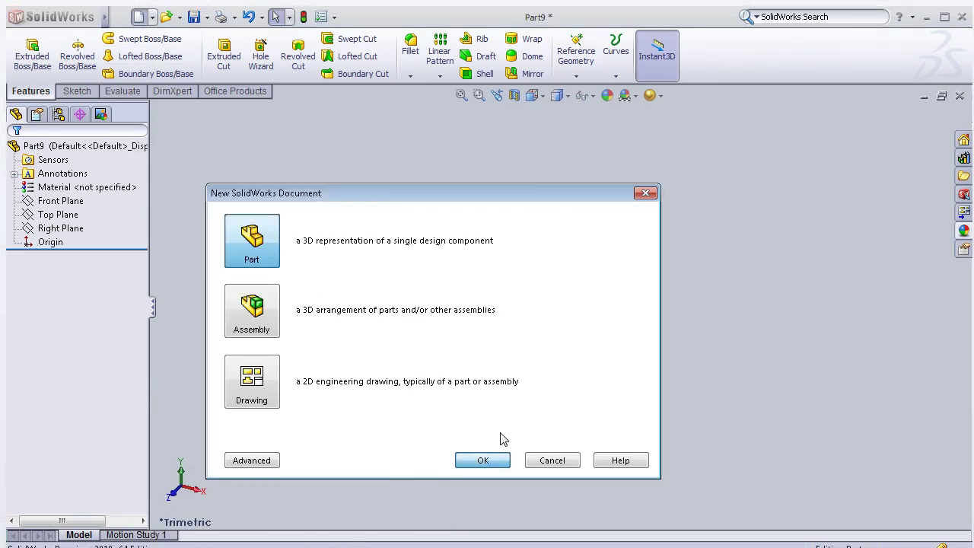
Step: Start a sketch on the Top Plane and draw a circle centred on the origin
click(58, 215)
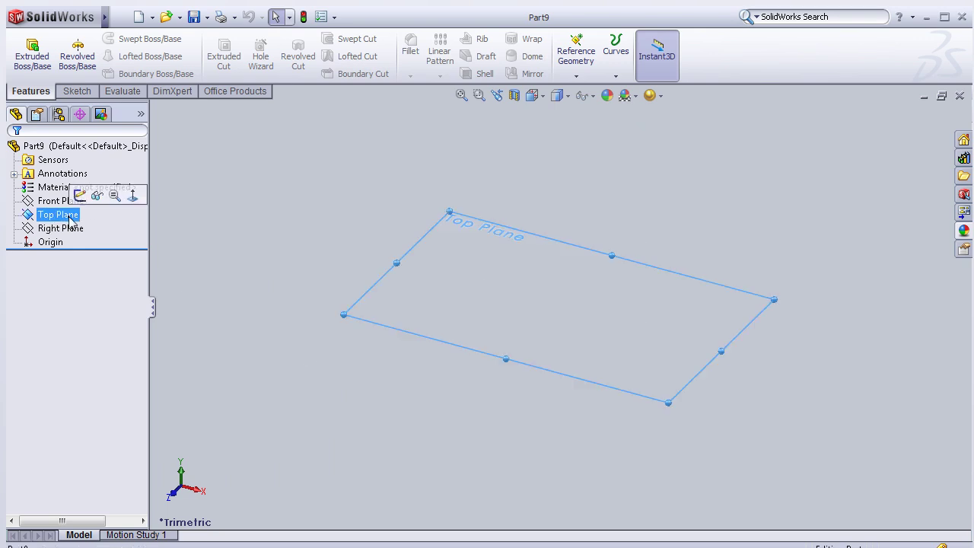
click(81, 195)
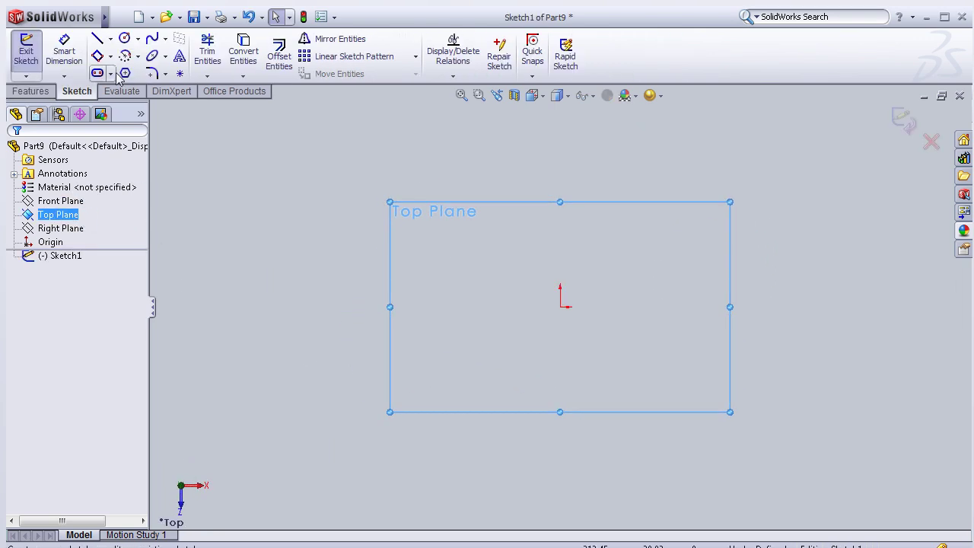
click(560, 306)
click(524, 266)
Step: Dimension the circle's diameter to 3.5 mm
click(64, 47)
click(507, 284)
click(440, 286)
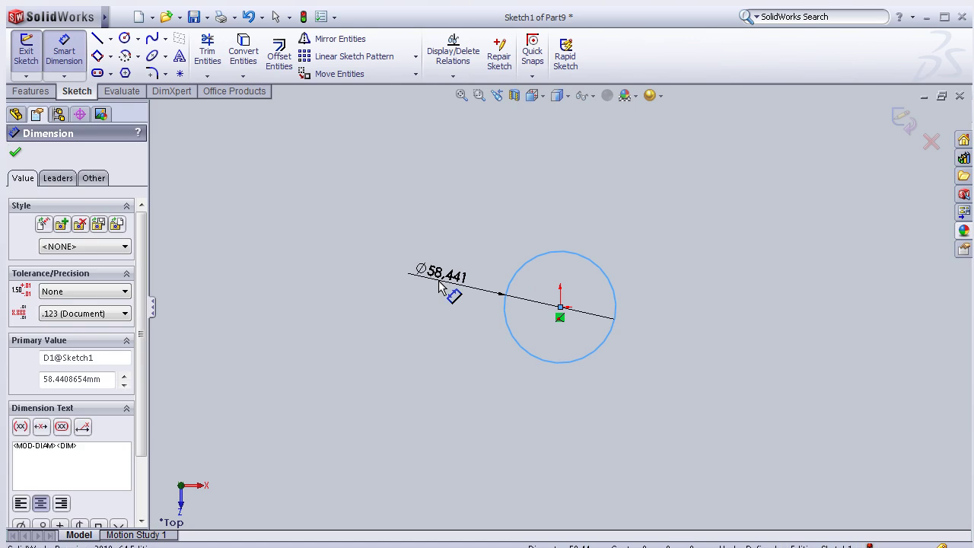
click(438, 286)
text(3.5)
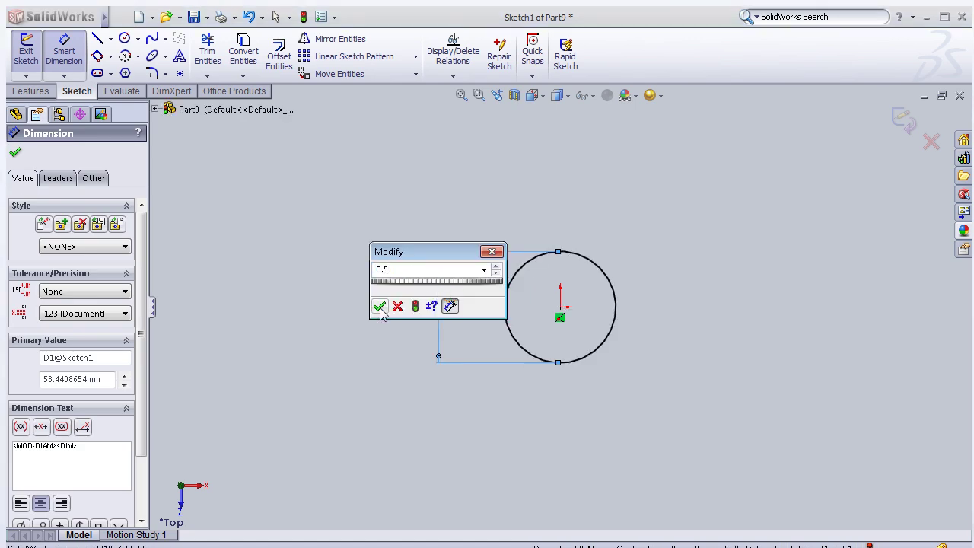
click(379, 306)
scroll(393, 289, down, 3)
scroll(659, 304, down, 2)
scroll(393, 274, down, 1)
click(29, 92)
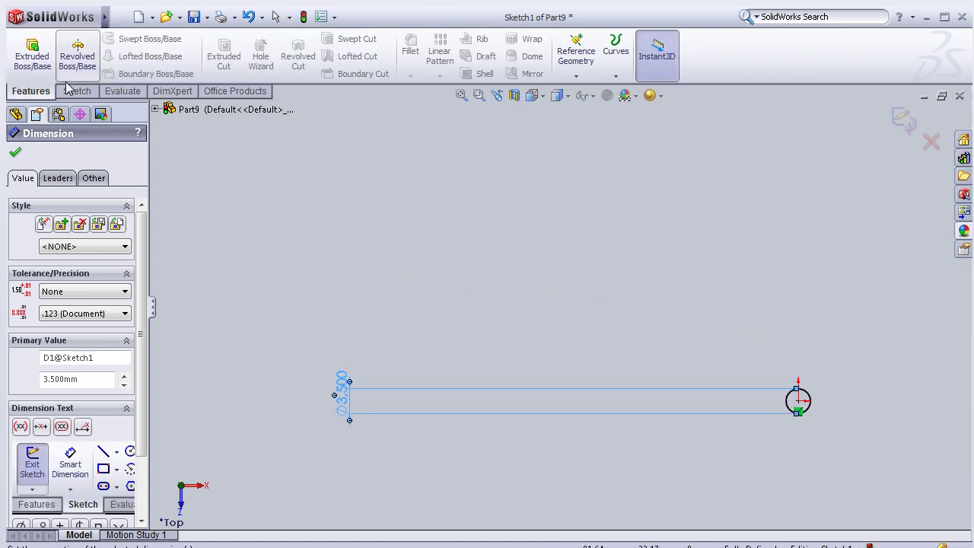
Step: Extrude the 3.5 mm circle to a blind depth of 18 mm as Boss-Extrude1
click(32, 55)
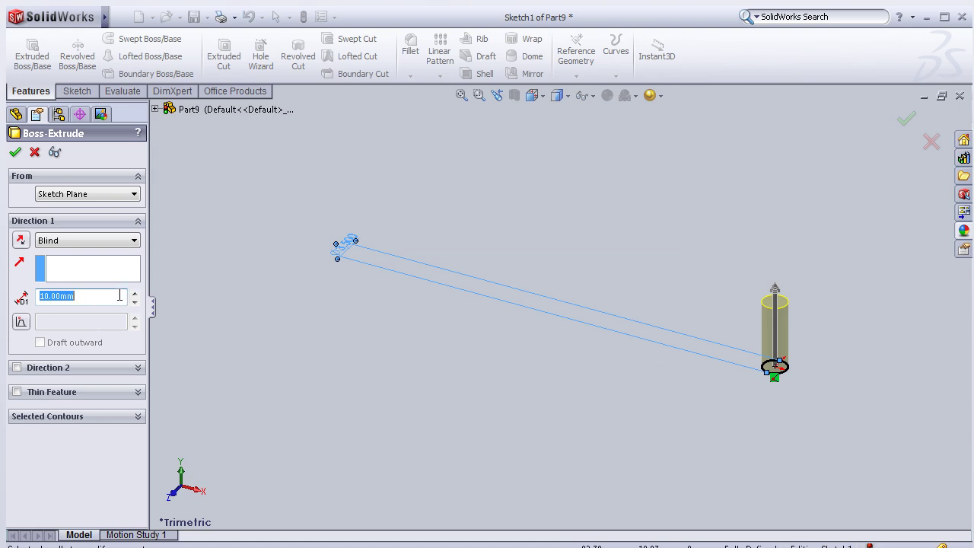
text(18)
key(Return)
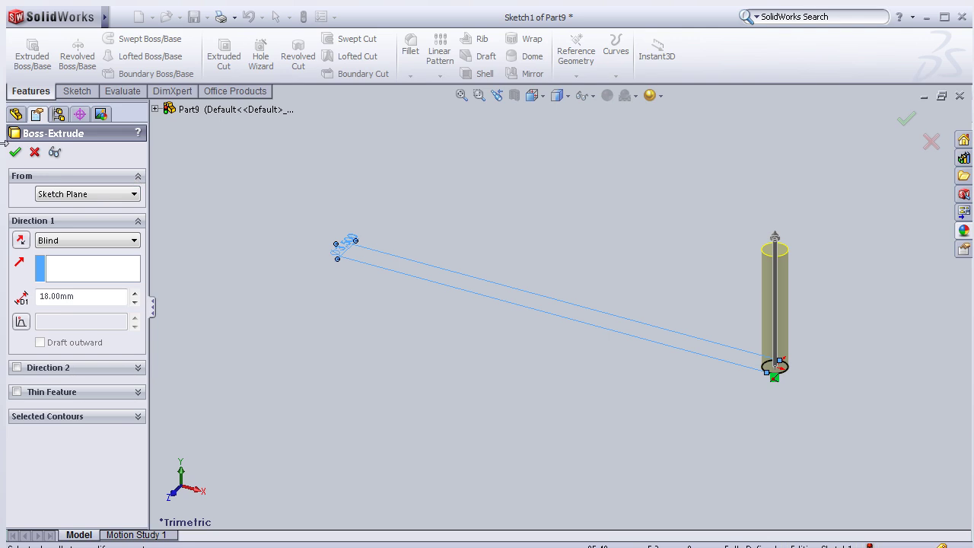
click(12, 153)
mouse_move(715, 335)
middle_down()
mouse_move(649, 381)
mouse_move(566, 371)
middle_up()
Step: Start a new sketch on the Front Plane and view it Normal To
click(69, 182)
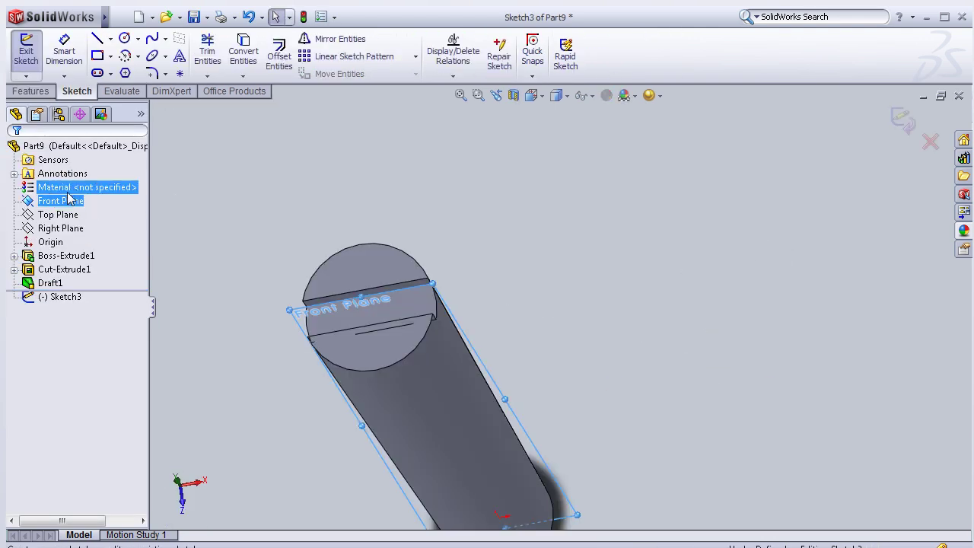
key(space)
click(194, 277)
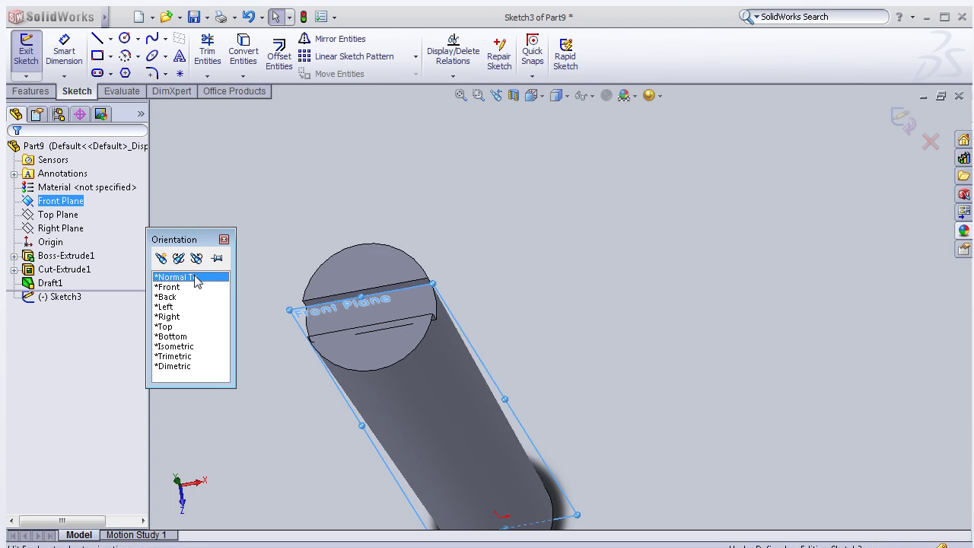
scroll(637, 188, down, 3)
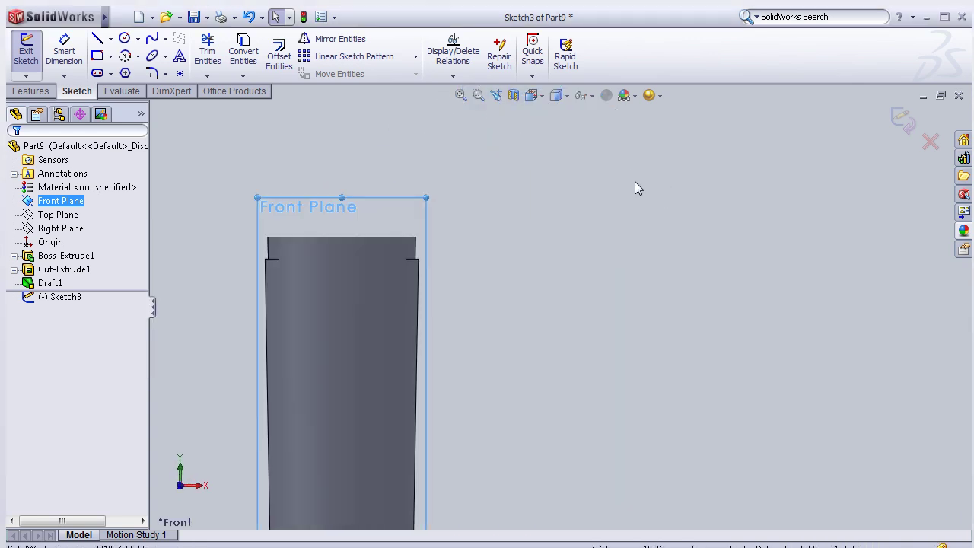
scroll(357, 259, down, 2)
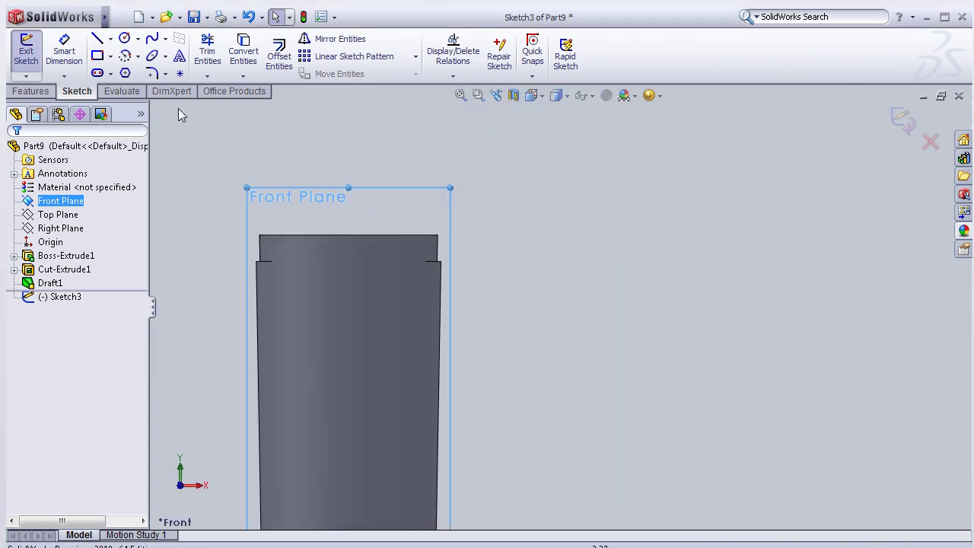
Step: Draw a closed three-line triangle across the pin just below its top
click(97, 39)
scroll(327, 244, down, 2)
scroll(319, 281, down, 1)
scroll(316, 283, down, 2)
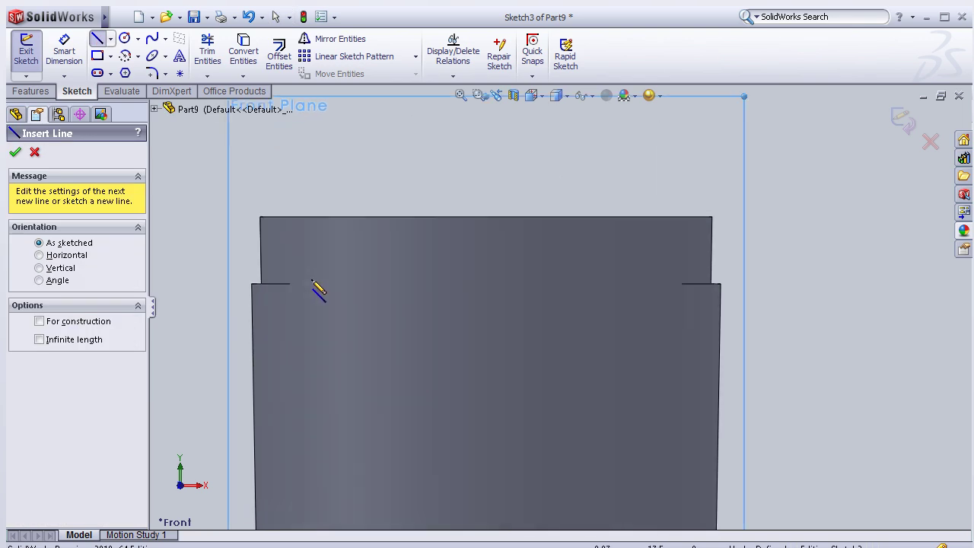
click(261, 284)
scroll(677, 434, down, 1)
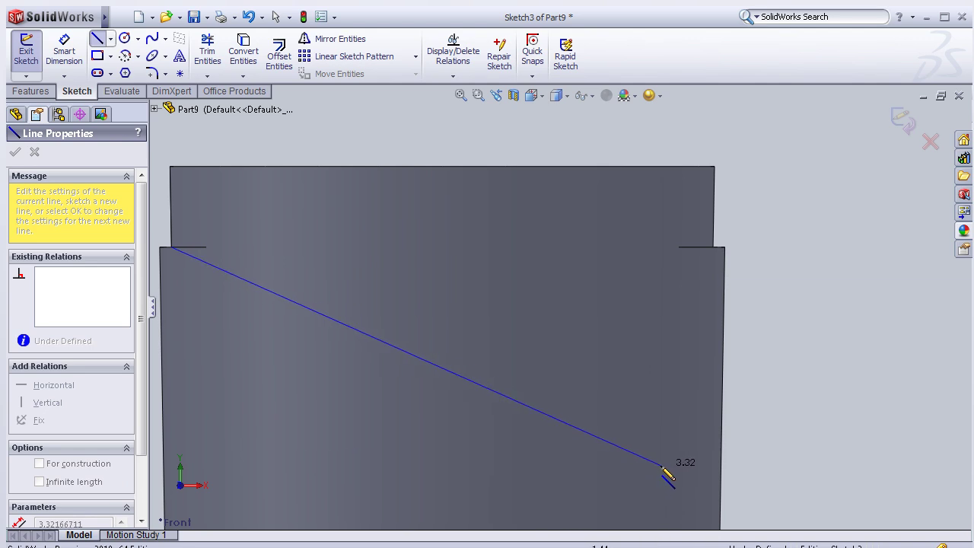
click(719, 492)
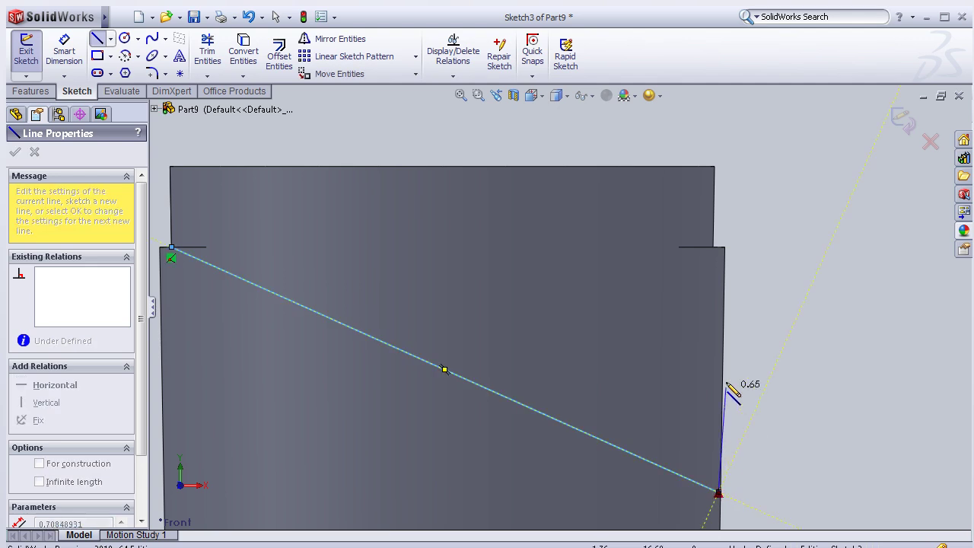
click(724, 247)
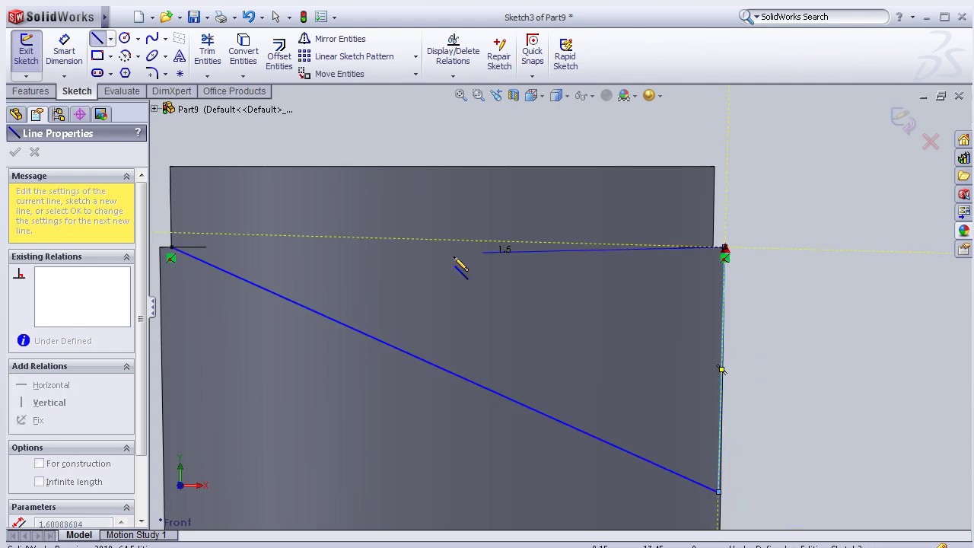
click(172, 247)
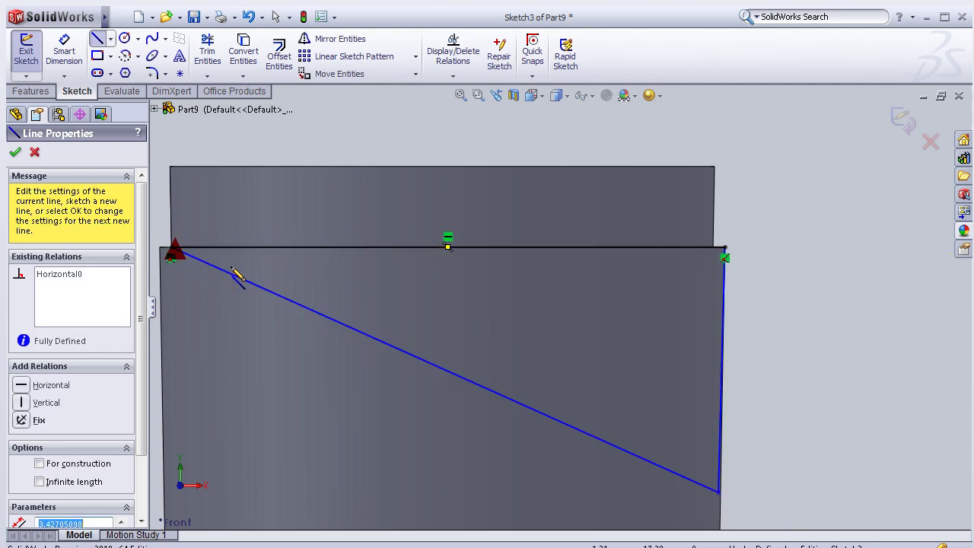
Step: Dimension the angle between two triangle lines at 30°
click(65, 57)
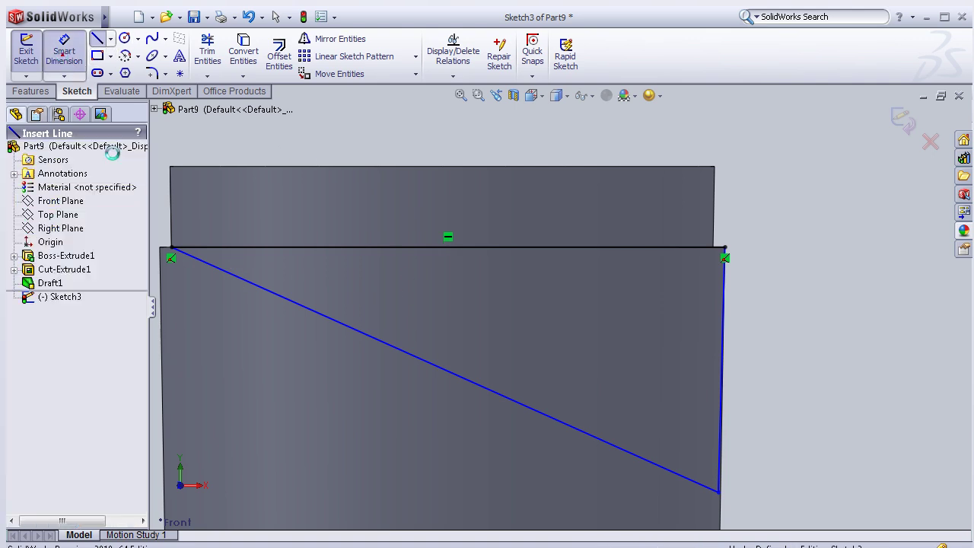
click(278, 294)
click(622, 319)
text(30)
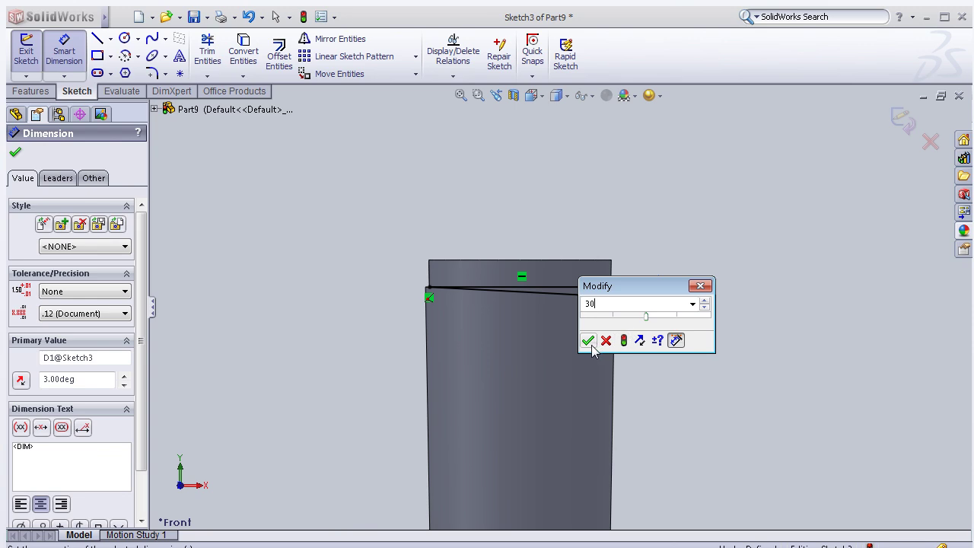
click(587, 340)
scroll(618, 401, down, 3)
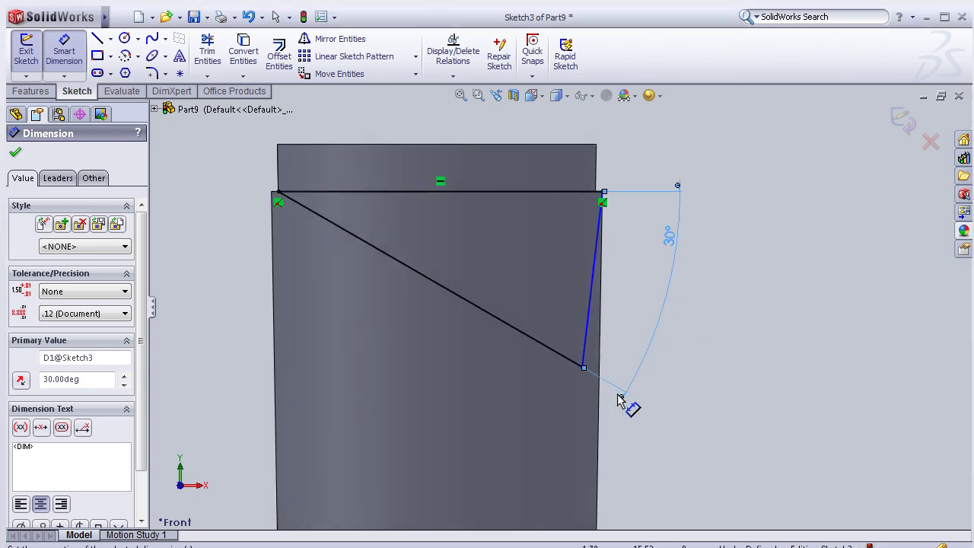
scroll(585, 373, down, 2)
scroll(587, 347, down, 2)
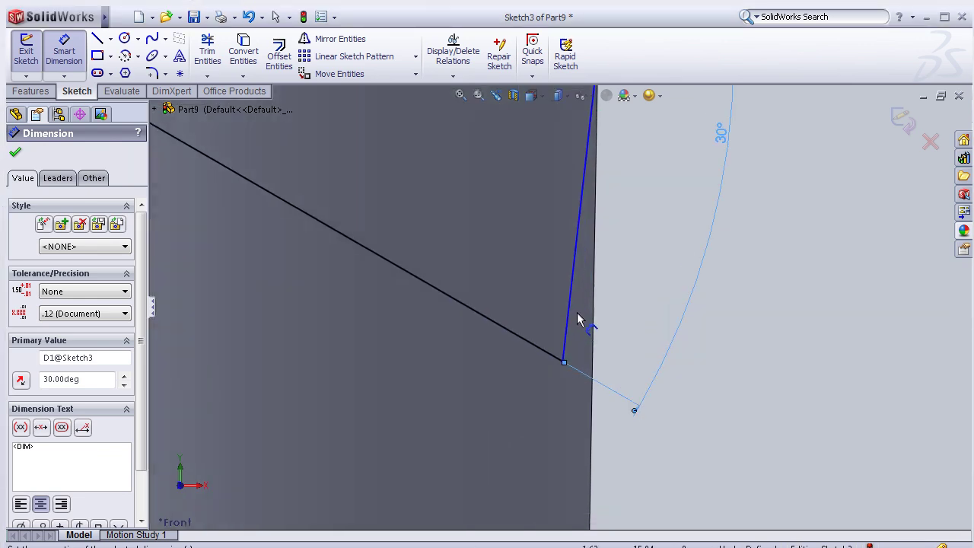
scroll(577, 318, up, 1)
click(16, 153)
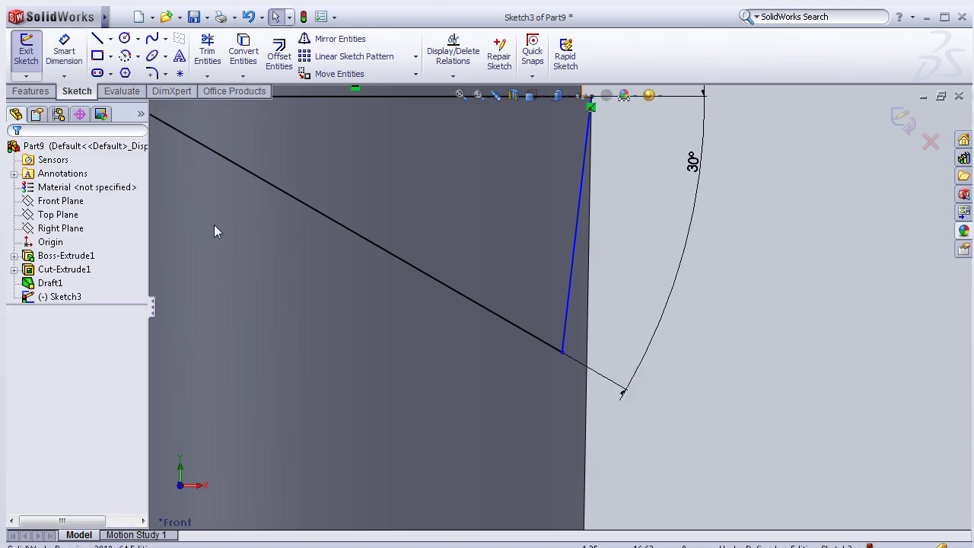
Step: Make the triangle's right side parallel to the pin's outer edge
click(572, 278)
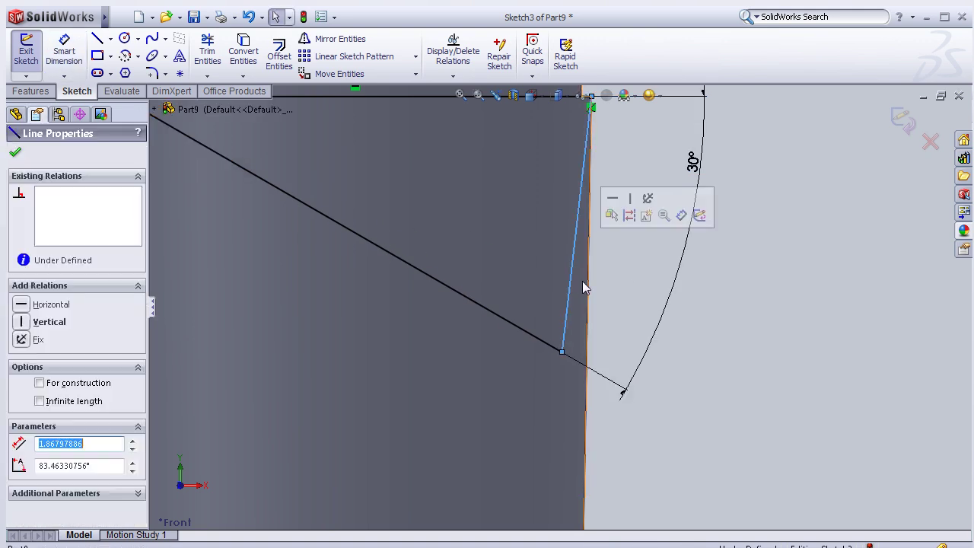
ctrl+click(588, 292)
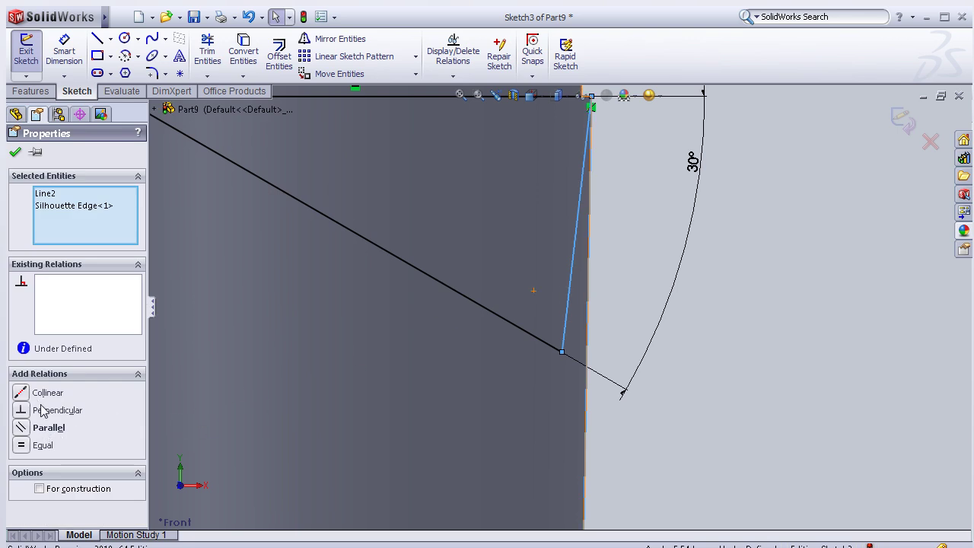
click(47, 428)
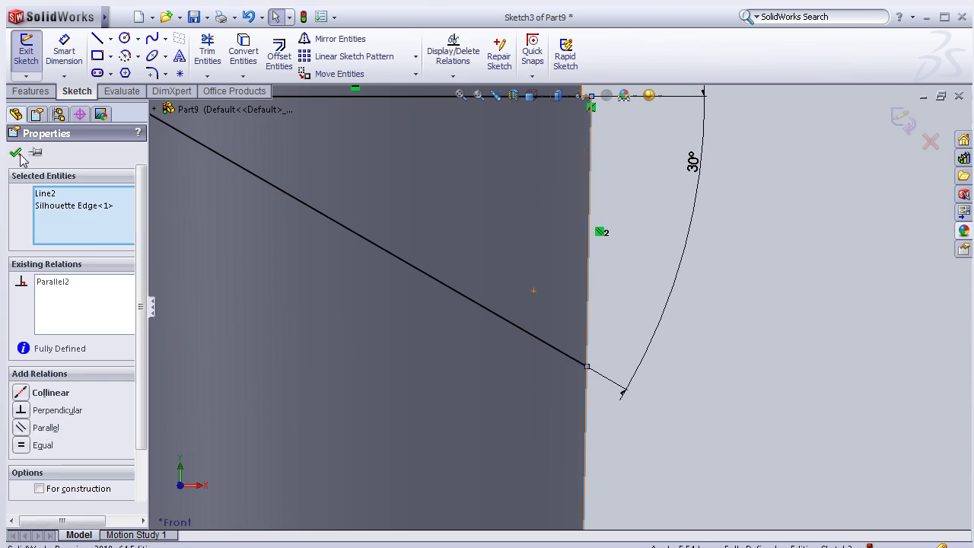
key(Escape)
key(z)
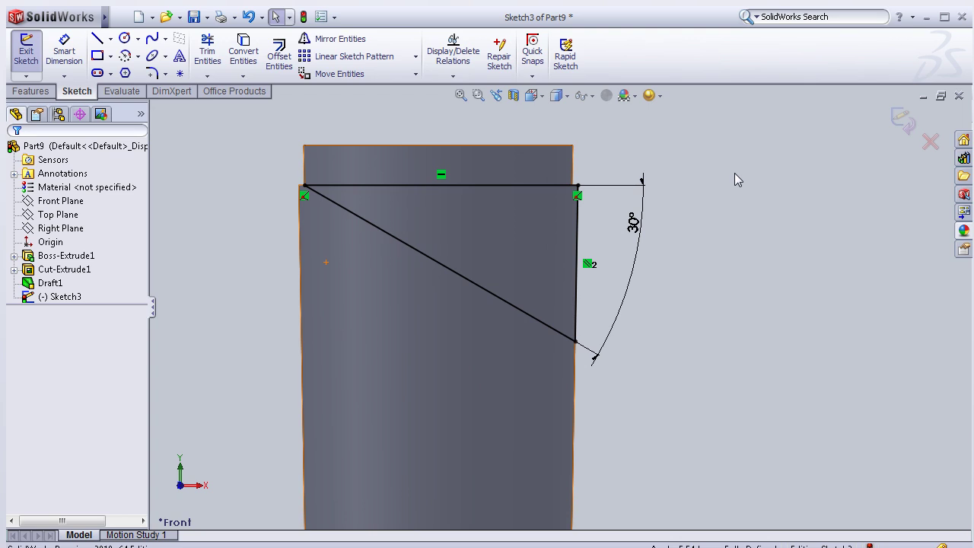
middle_drag(735, 178, 732, 195)
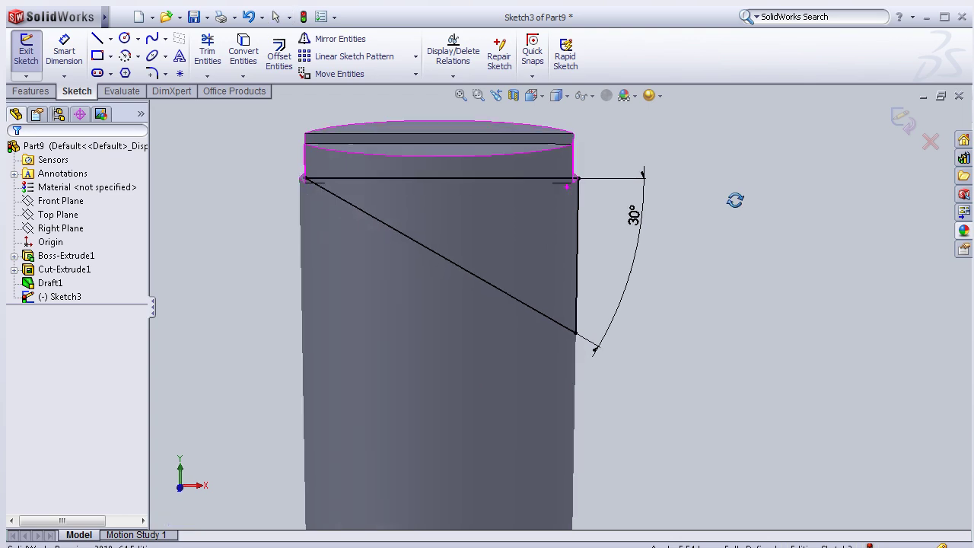
click(31, 91)
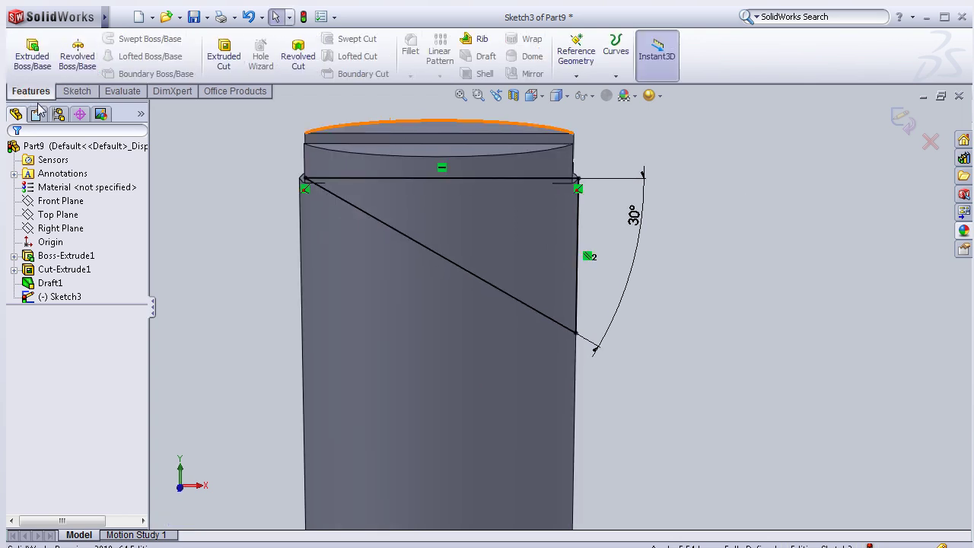
Step: Cut the triangle out of the pin Mid Plane with a 1.00 mm depth
click(232, 63)
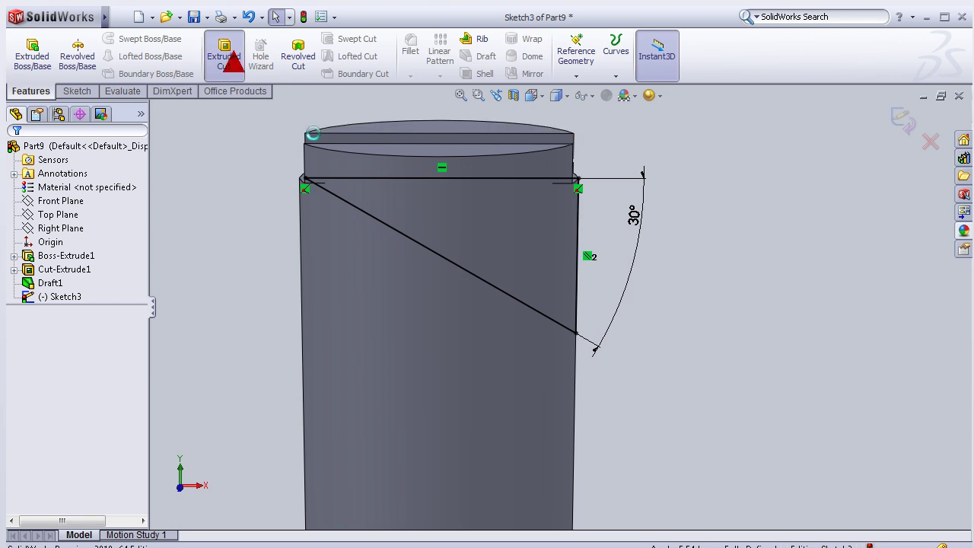
middle_drag(695, 186, 658, 213)
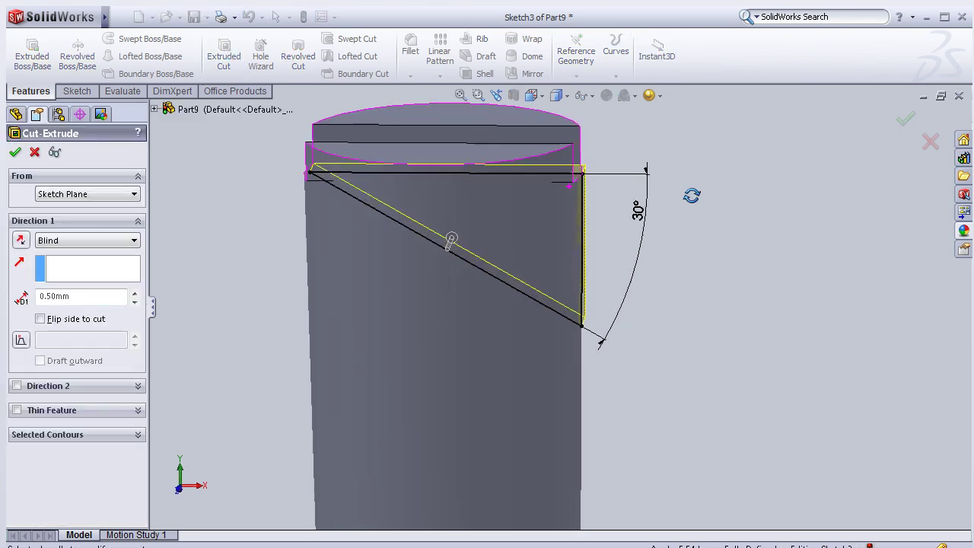
click(51, 241)
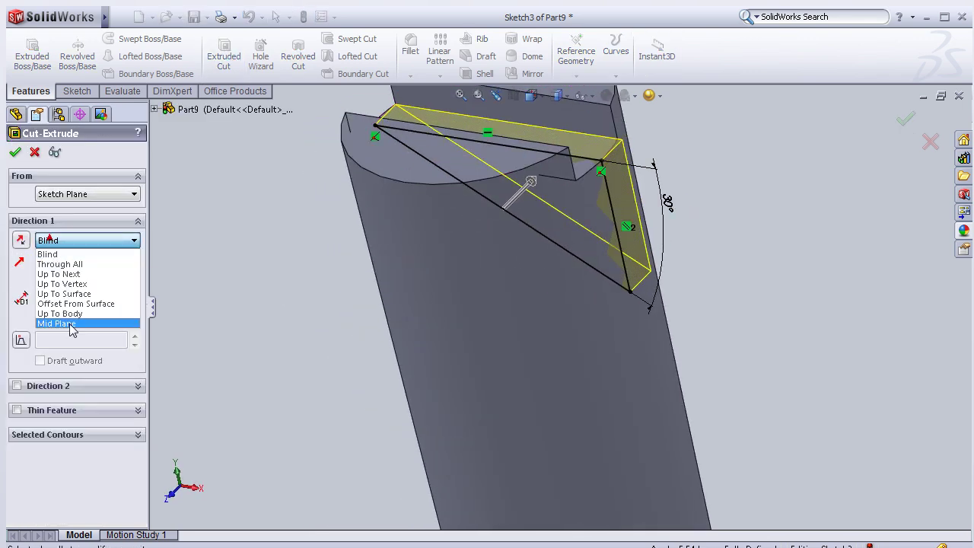
click(74, 332)
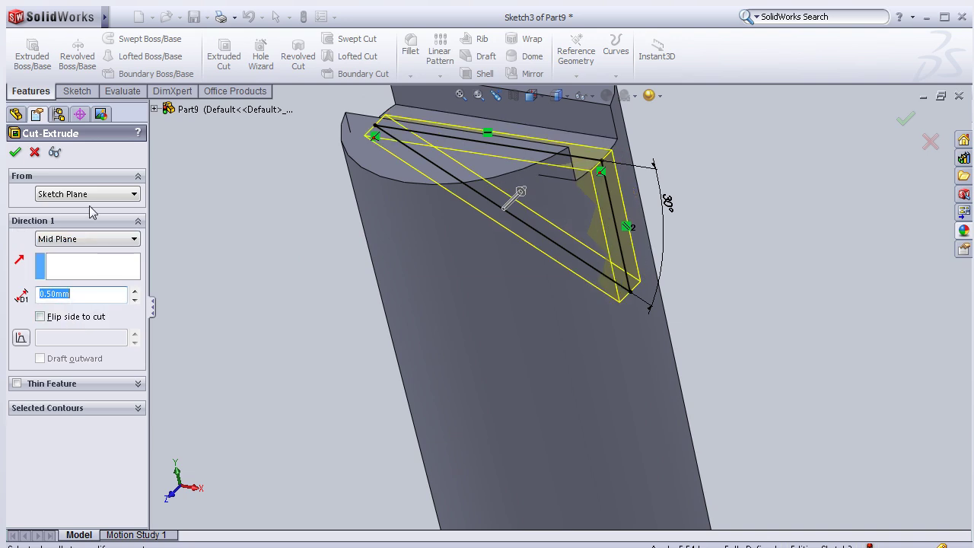
middle_drag(162, 197, 180, 346)
drag(74, 297, 27, 295)
text(1)
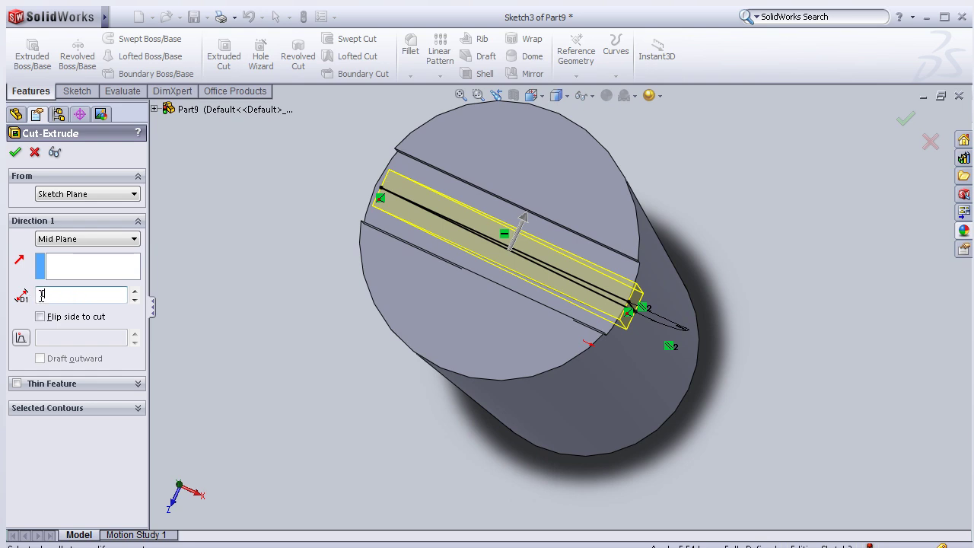
key(Return)
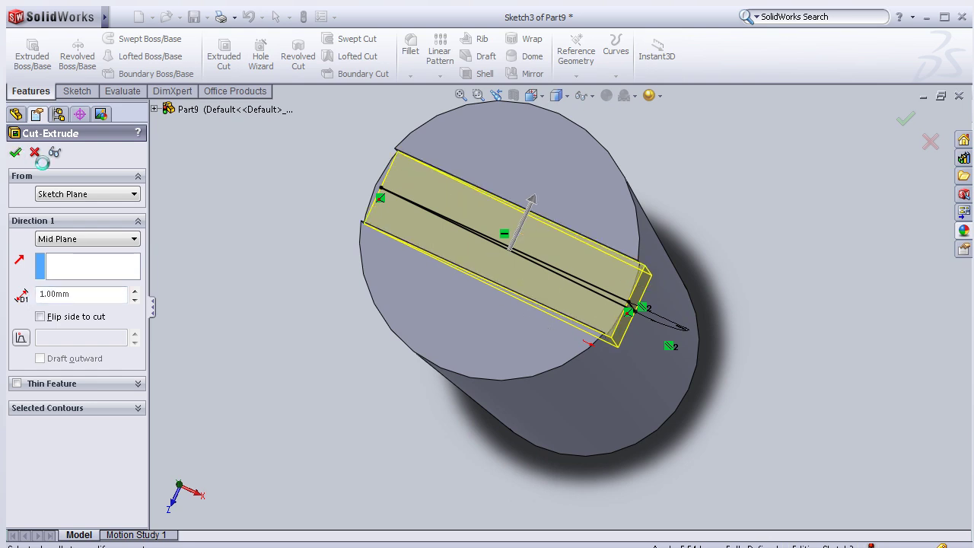
mouse_move(211, 305)
middle_down()
mouse_move(233, 208)
mouse_move(192, 291)
mouse_move(250, 342)
mouse_move(233, 350)
mouse_move(184, 326)
mouse_move(189, 278)
mouse_move(251, 348)
mouse_move(285, 267)
mouse_move(276, 332)
mouse_move(304, 385)
mouse_move(326, 388)
mouse_move(322, 315)
mouse_move(307, 296)
mouse_move(318, 449)
mouse_move(336, 386)
mouse_move(327, 380)
middle_up()
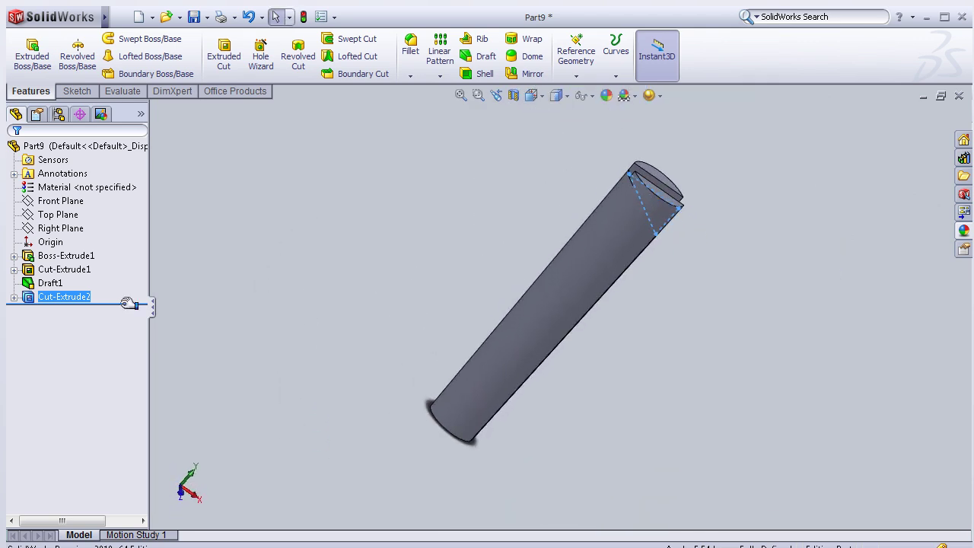
Step: Start a new sketch on the Front Plane and turn the view Normal To it
click(67, 202)
click(77, 175)
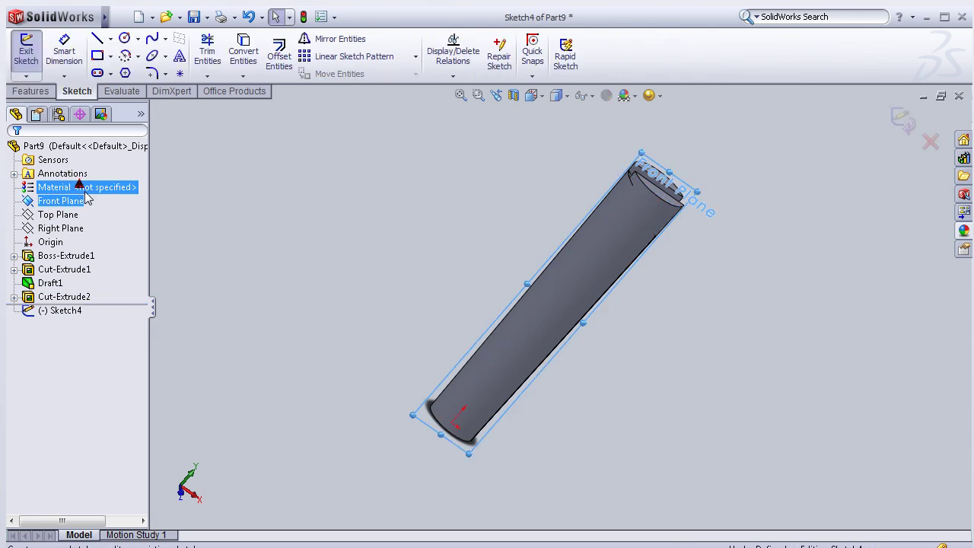
key(space)
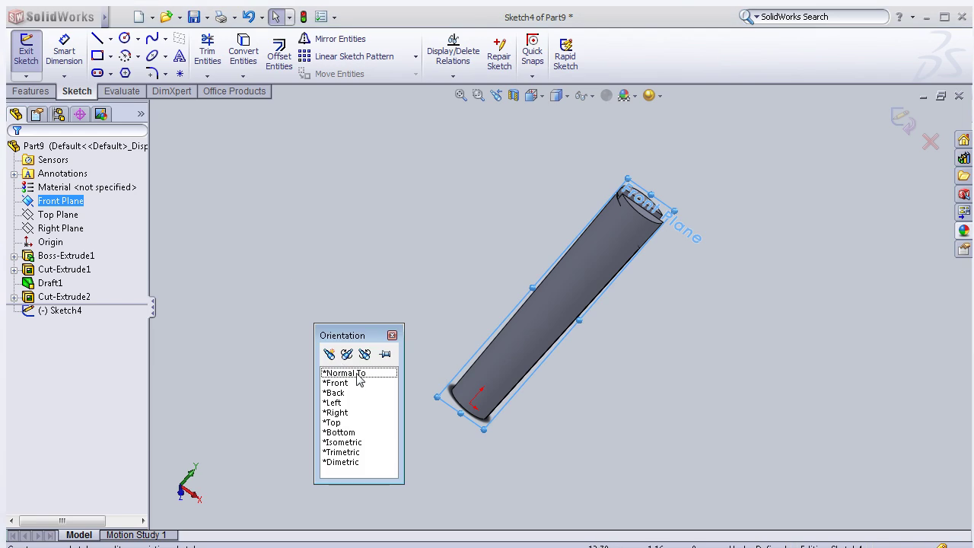
double_click(357, 374)
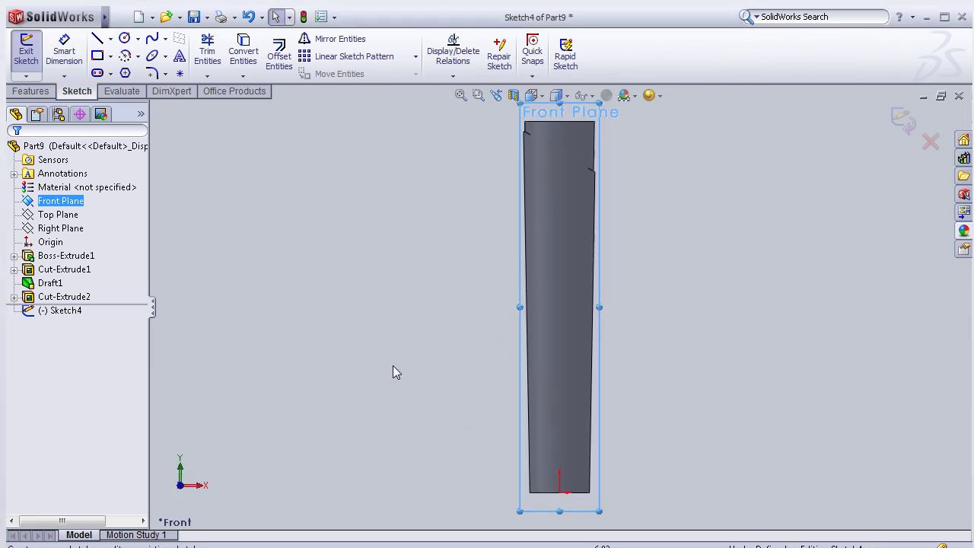
scroll(391, 370, down, 2)
scroll(452, 358, up, 2)
scroll(601, 442, down, 1)
scroll(608, 448, down, 1)
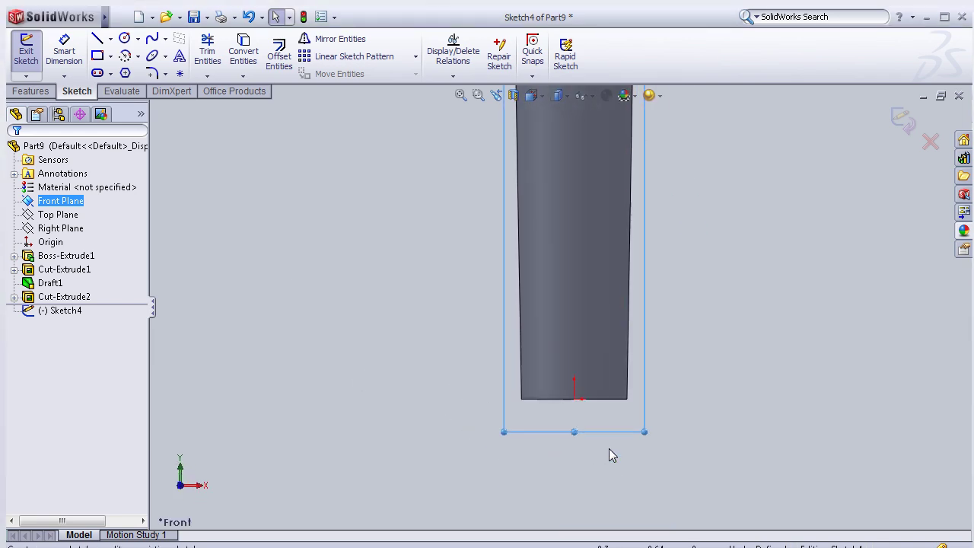
scroll(608, 449, down, 1)
scroll(609, 449, down, 1)
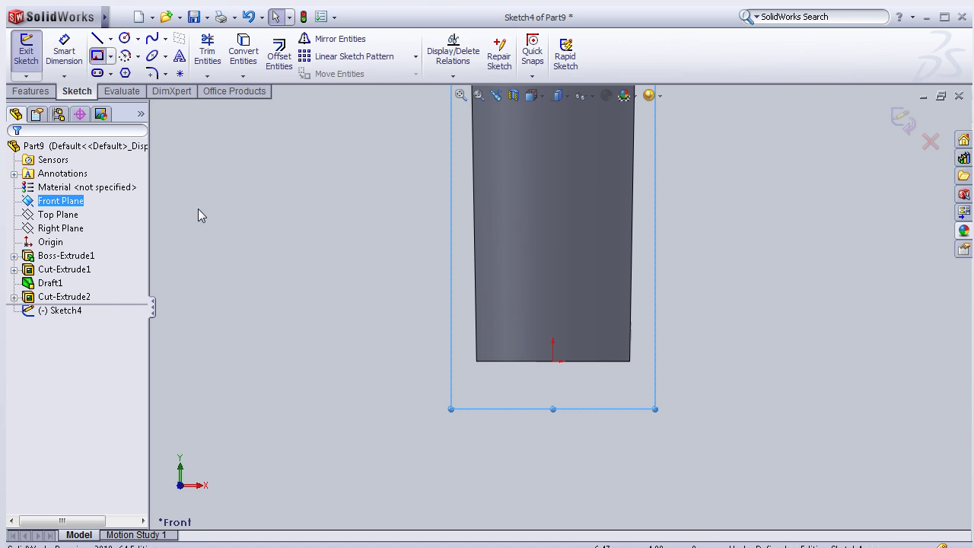
Step: Draw a corner rectangle covering the part's bottom end
click(476, 361)
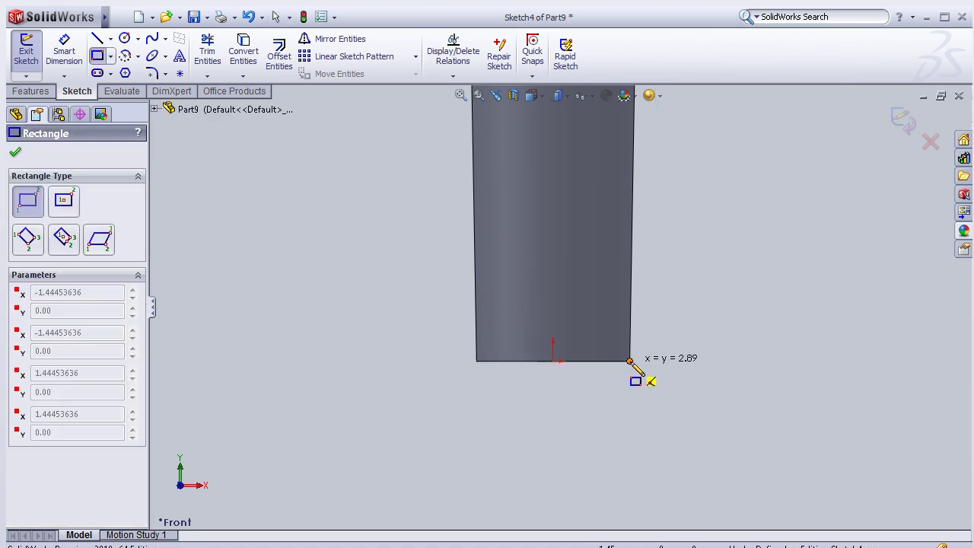
click(474, 216)
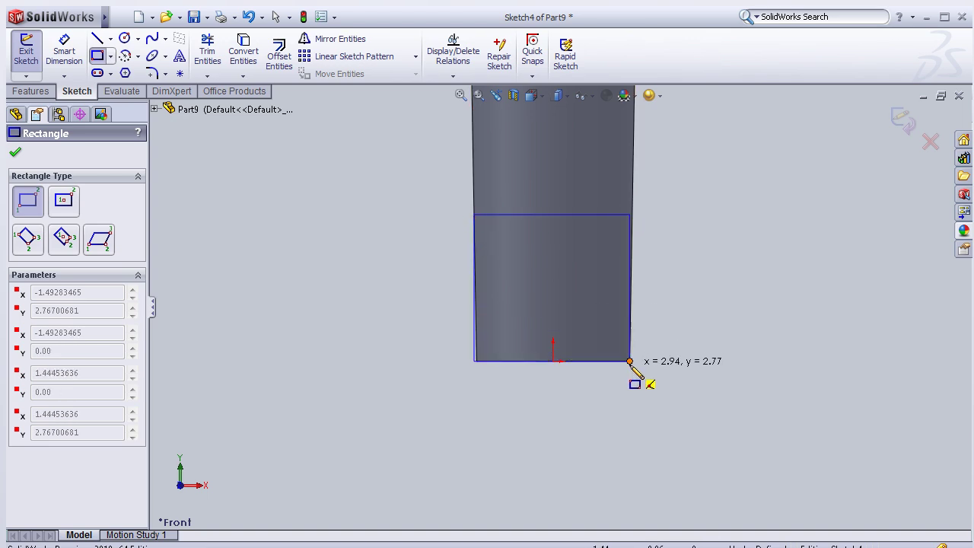
click(630, 363)
scroll(601, 380, down, 2)
scroll(517, 448, up, 5)
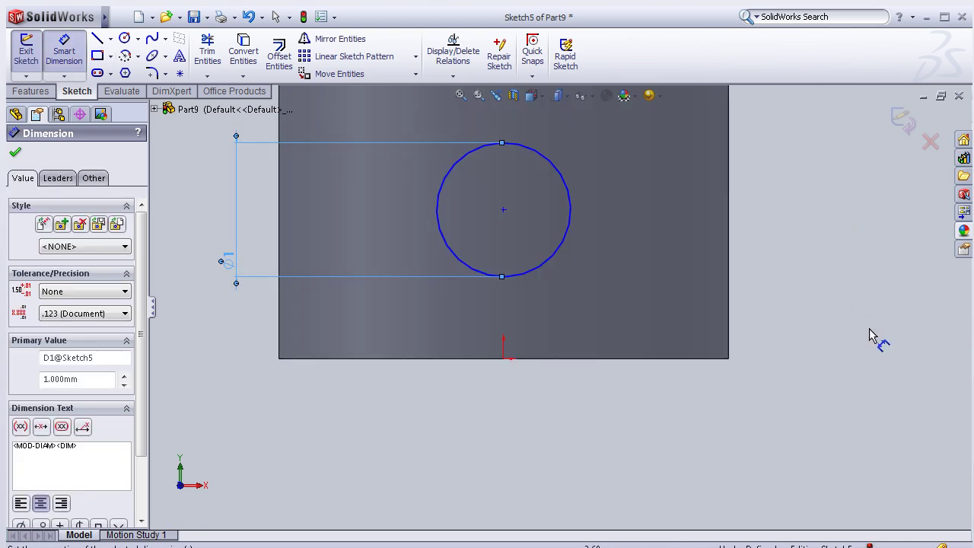
Step: Reorient the part back to a straight-on front view of the circle sketch
scroll(651, 348, up, 1)
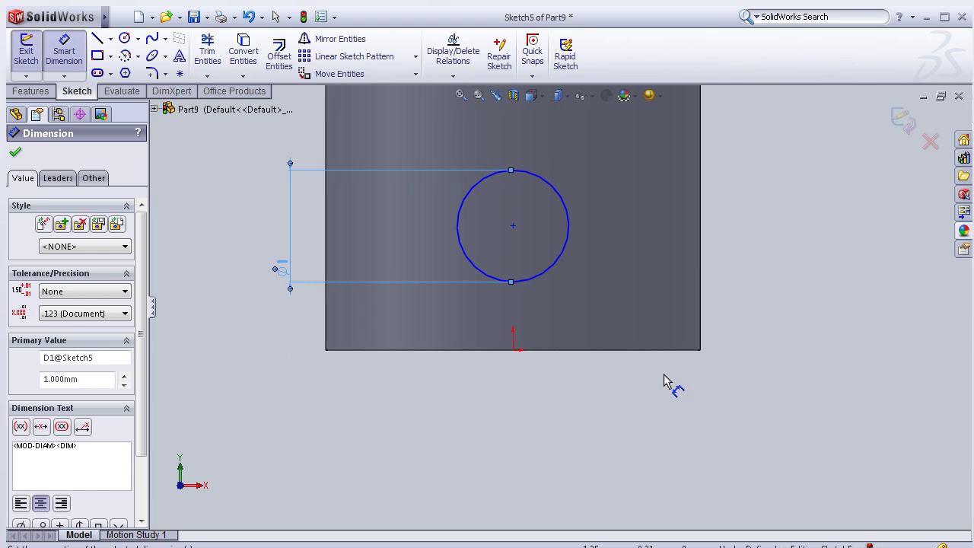
scroll(661, 395, down, 1)
mouse_move(461, 426)
middle_down()
mouse_move(426, 393)
mouse_move(388, 419)
mouse_move(436, 413)
mouse_move(437, 385)
mouse_move(393, 332)
mouse_move(404, 346)
middle_up()
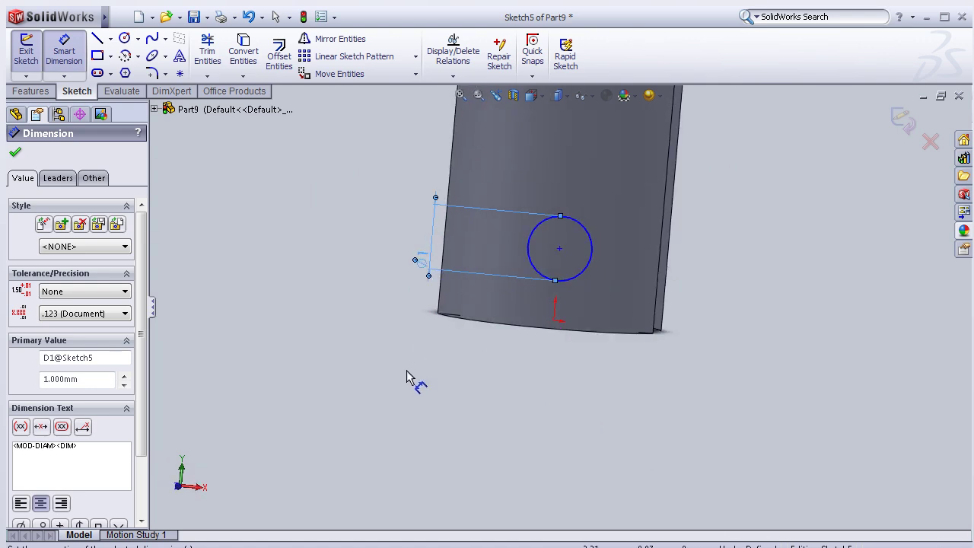
middle_drag(404, 386, 402, 384)
key(space)
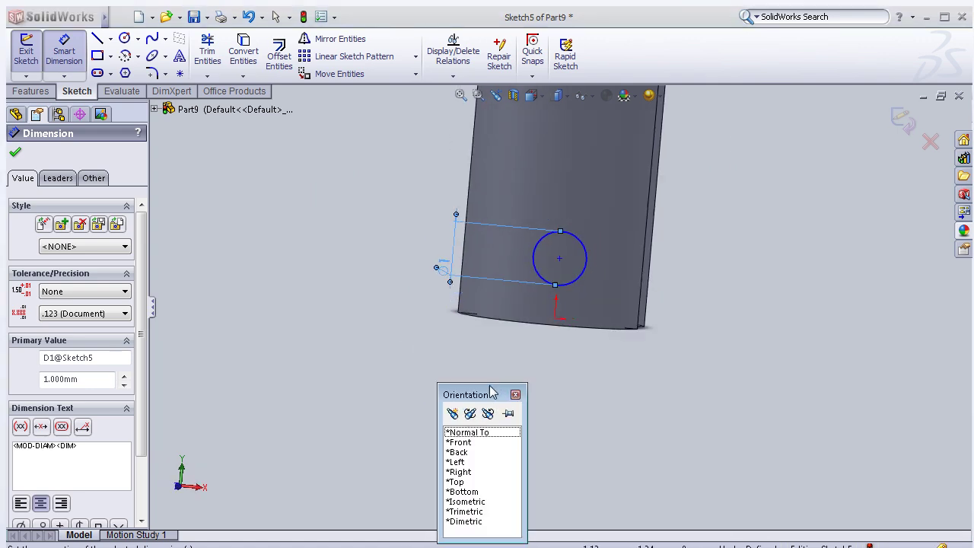
double_click(498, 428)
scroll(555, 485, down, 1)
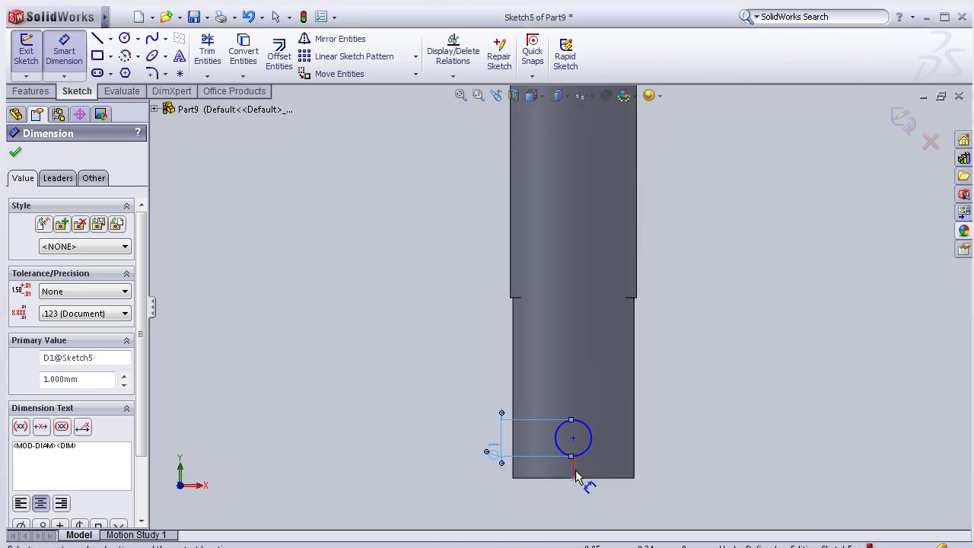
scroll(583, 480, down, 3)
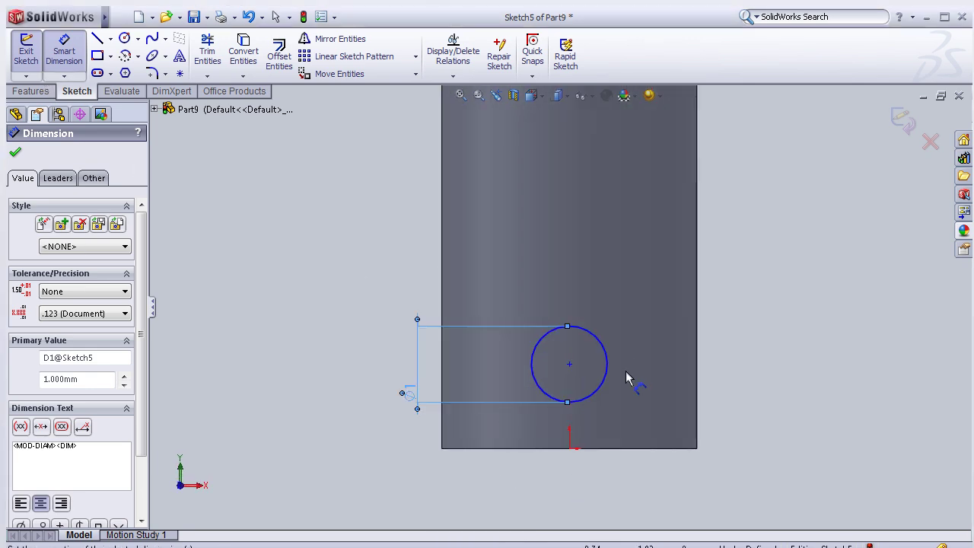
Step: Dimension the circle centre 1 mm above the part's bottom edge
click(569, 365)
click(569, 447)
click(347, 448)
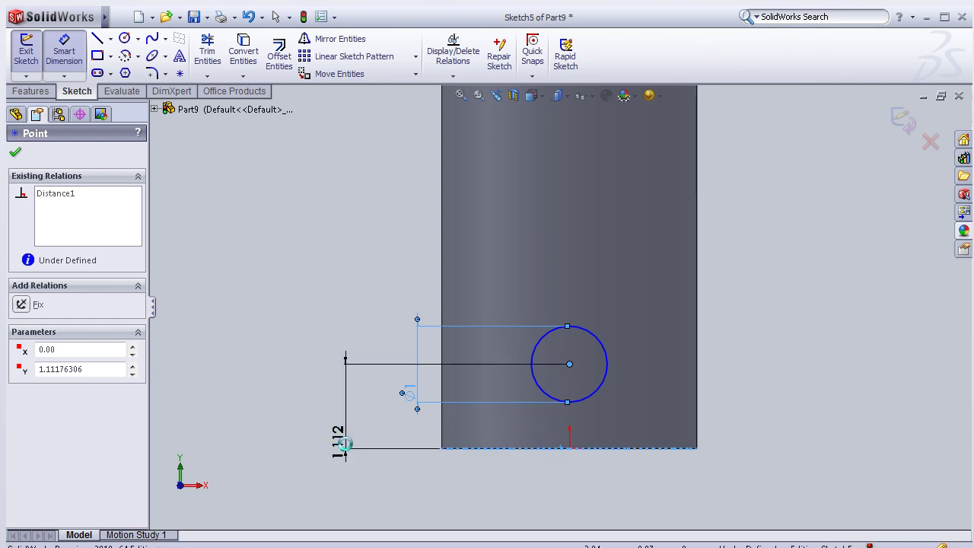
double_click(354, 445)
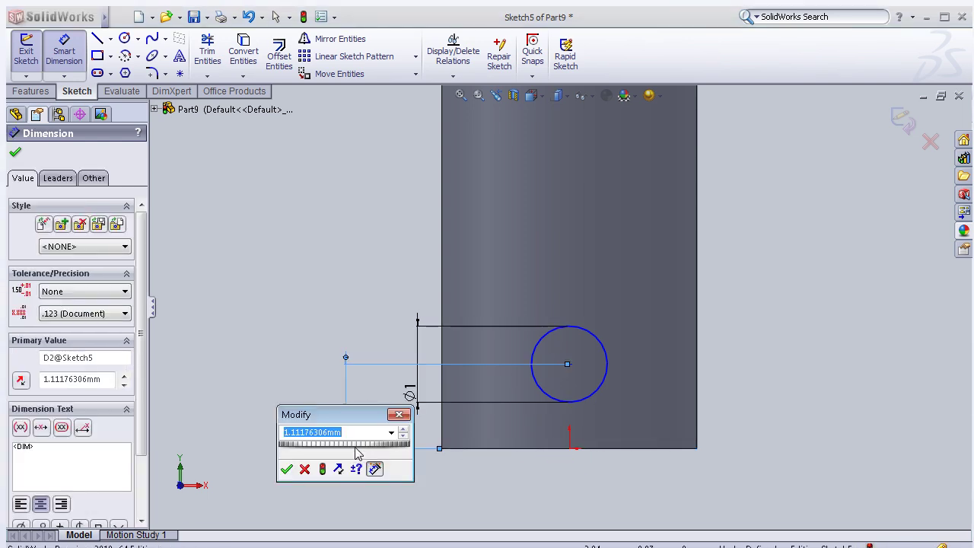
text(1)
click(288, 469)
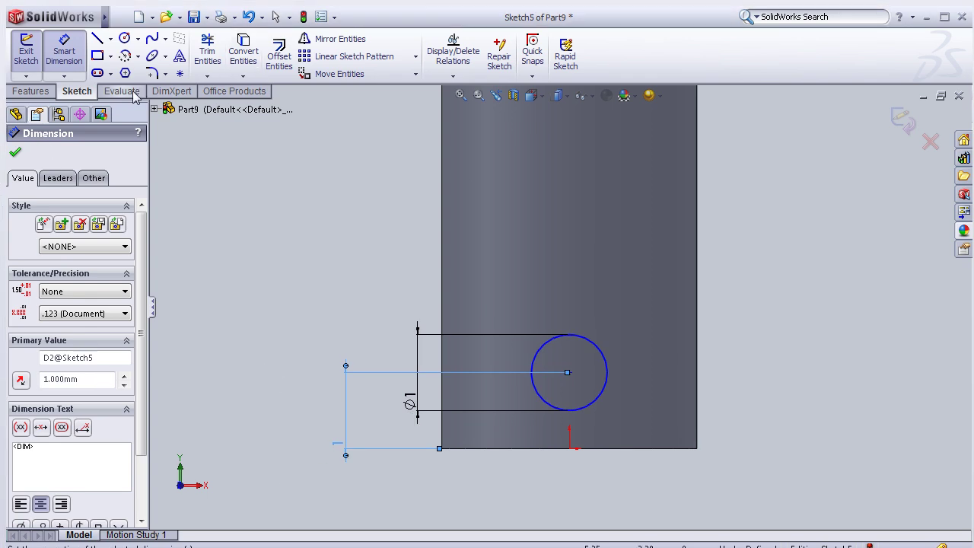
click(30, 91)
click(217, 59)
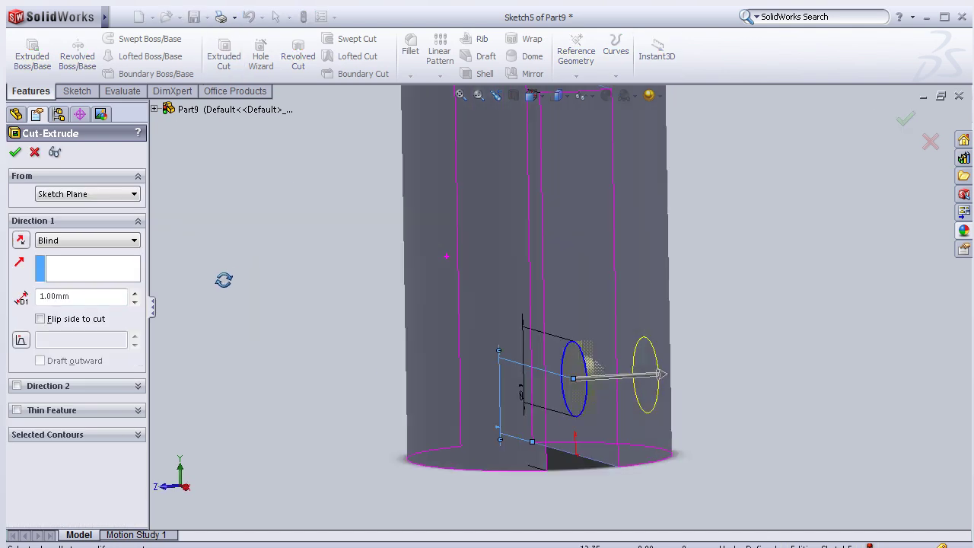
Step: Cut the Ø1 circle Mid Plane to 21.00 mm depth, boring the hole as Cut-Extrude4
click(76, 240)
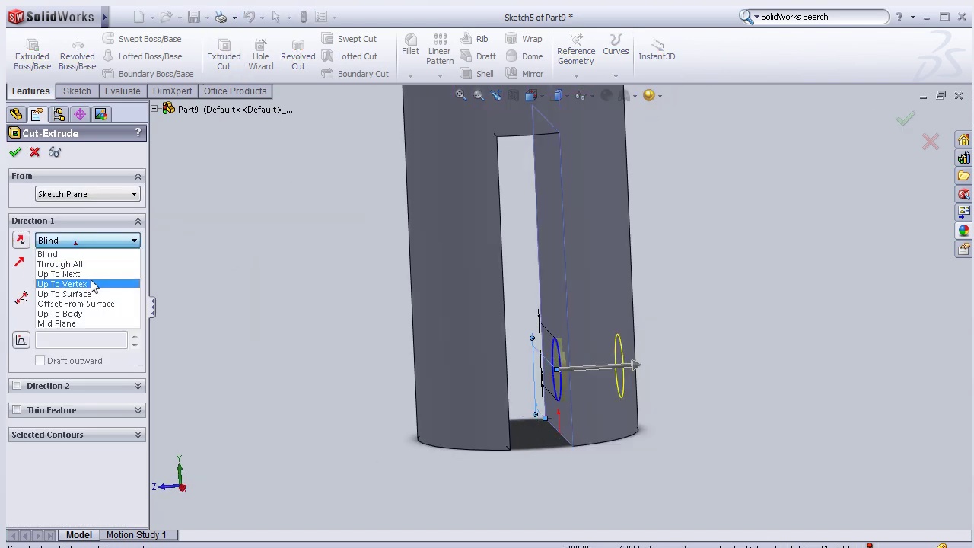
click(92, 322)
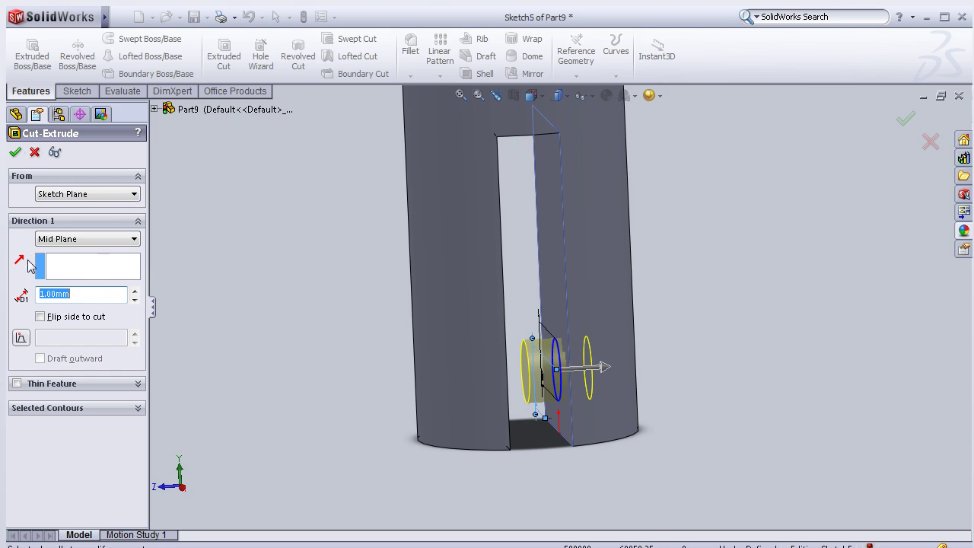
click(134, 292)
click(134, 292)
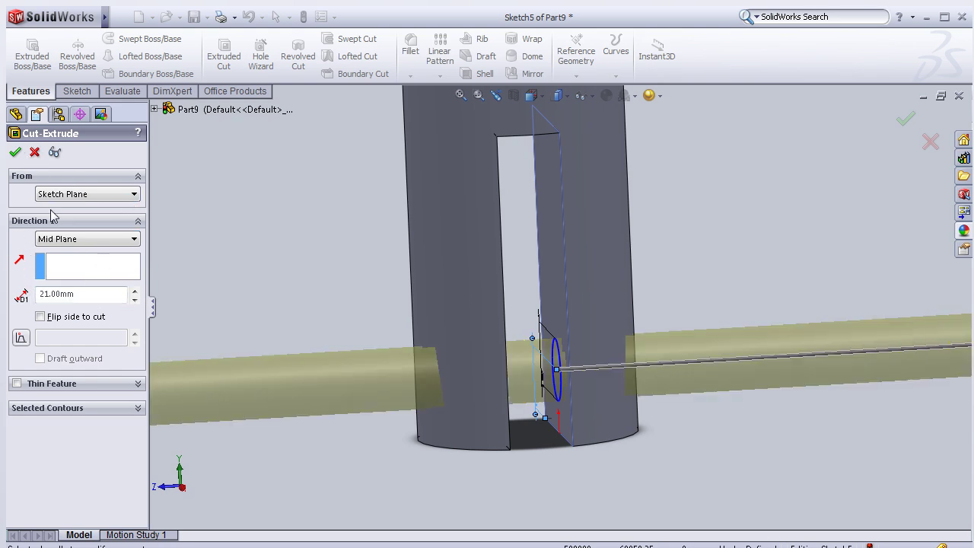
click(15, 153)
mouse_move(259, 295)
middle_down()
mouse_move(219, 307)
mouse_move(282, 373)
middle_up()
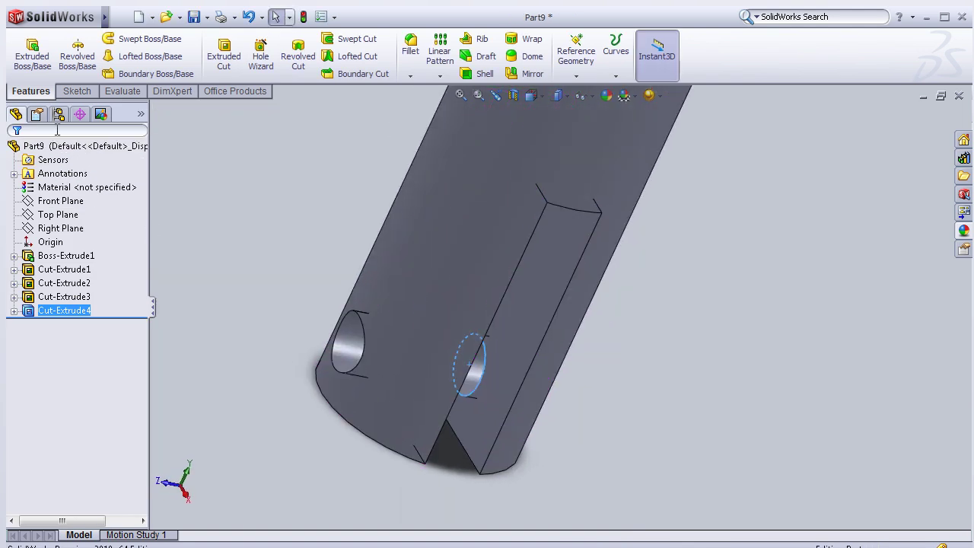
scroll(844, 187, up, 5)
mouse_move(808, 191)
middle_down()
mouse_move(679, 257)
mouse_move(554, 244)
mouse_move(526, 267)
mouse_move(503, 187)
mouse_move(543, 289)
mouse_move(626, 325)
mouse_move(569, 274)
mouse_move(544, 282)
mouse_move(551, 235)
mouse_move(563, 356)
mouse_move(565, 289)
middle_up()
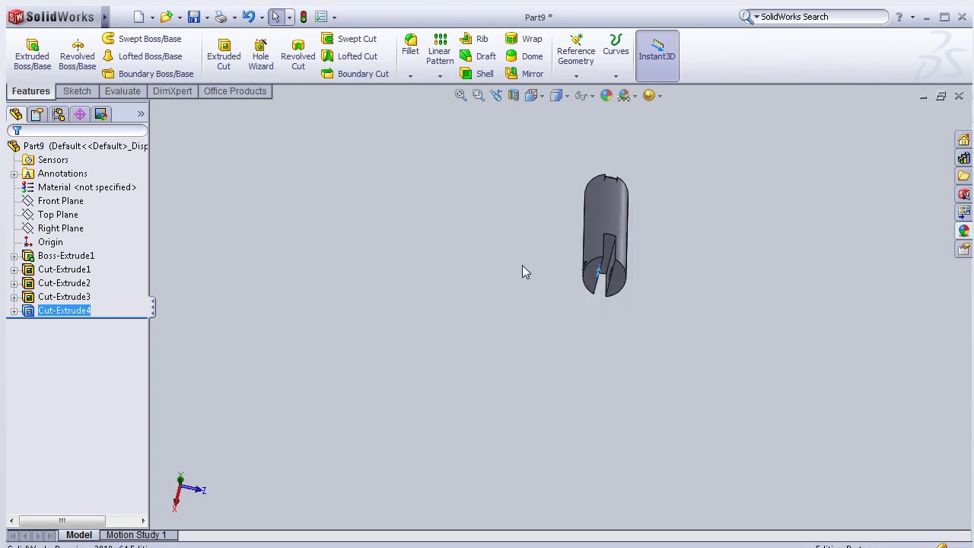
middle_drag(505, 199, 553, 238)
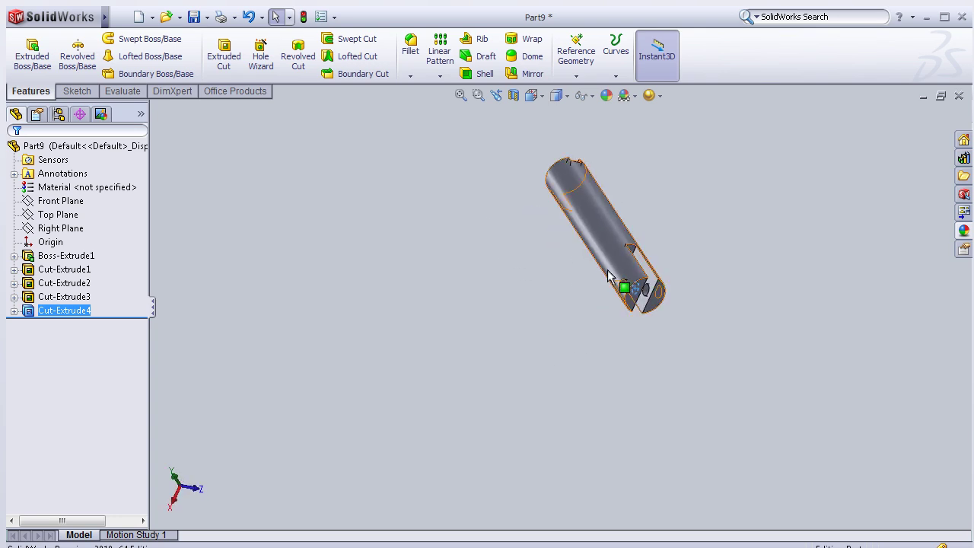
key(space)
click(646, 344)
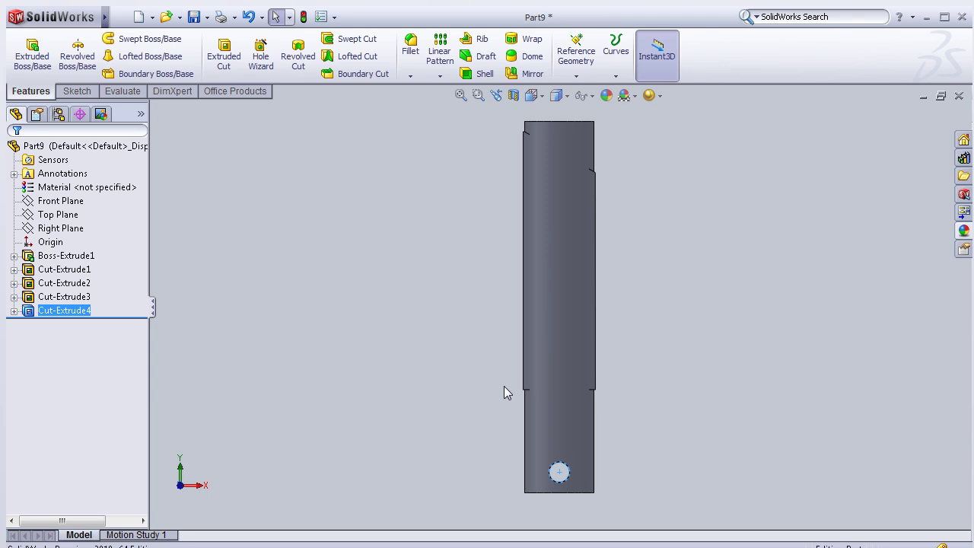
middle_drag(503, 421, 507, 206)
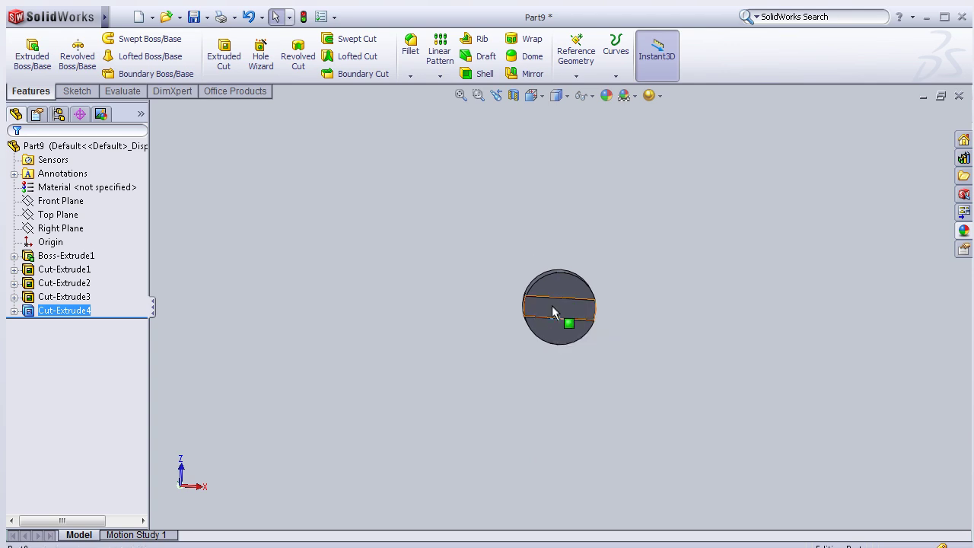
Step: Start a sketch on the flat face inside the slot, viewed Normal To
click(553, 312)
click(615, 259)
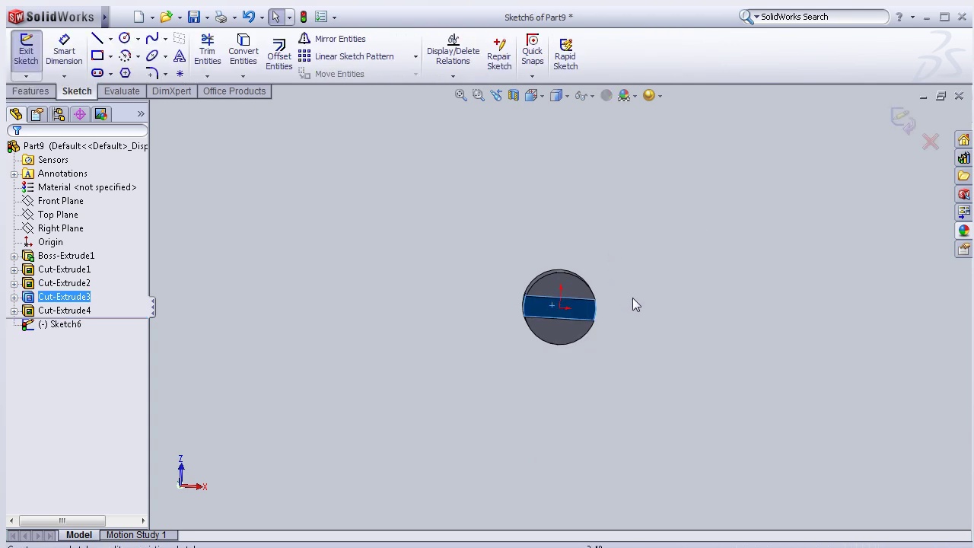
key(space)
click(651, 363)
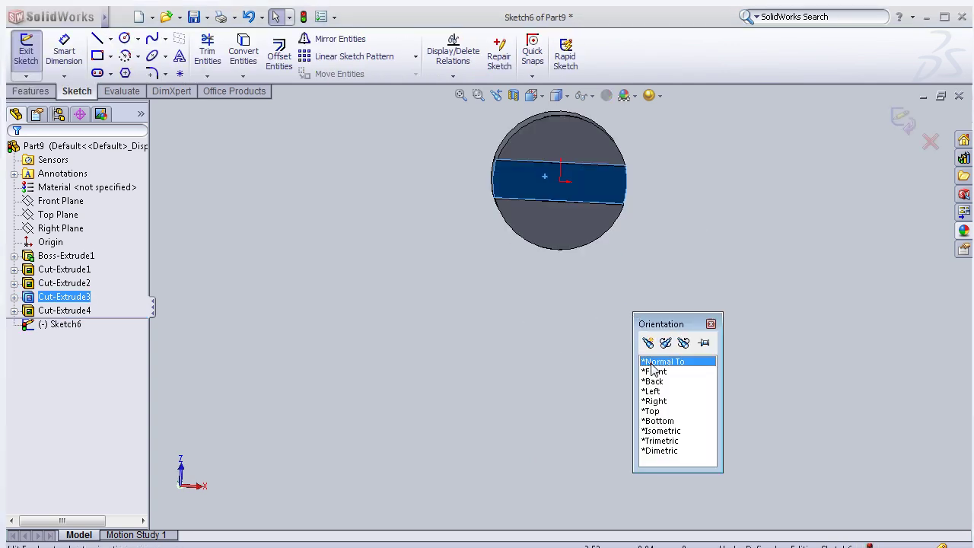
Step: Draw a small circle inside the slot and dimension its diameter to 0.6 mm
click(126, 39)
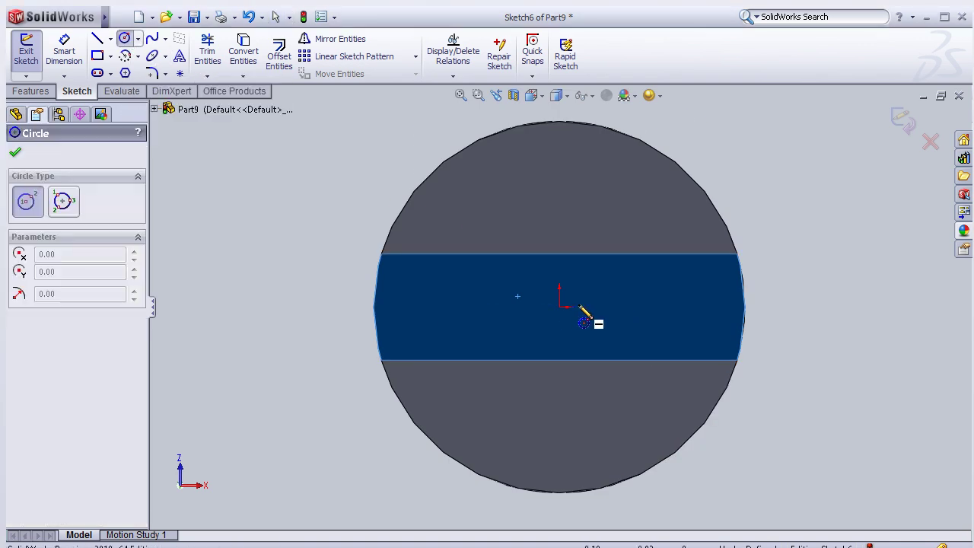
click(450, 307)
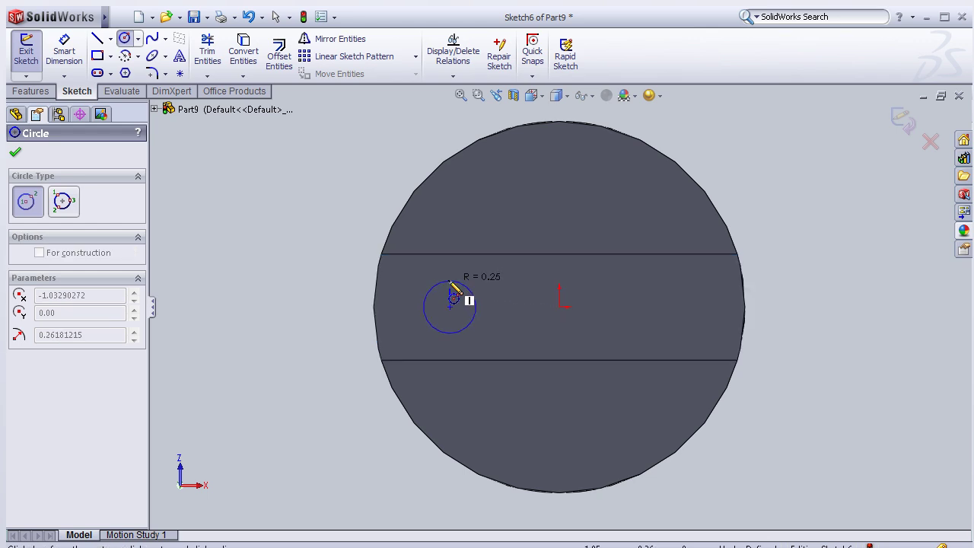
click(452, 283)
key(Escape)
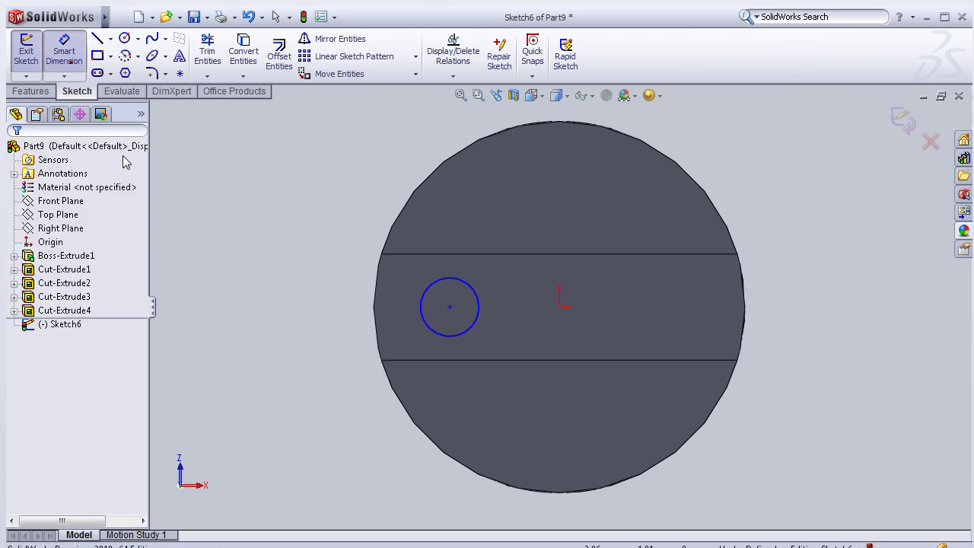
click(351, 314)
click(365, 315)
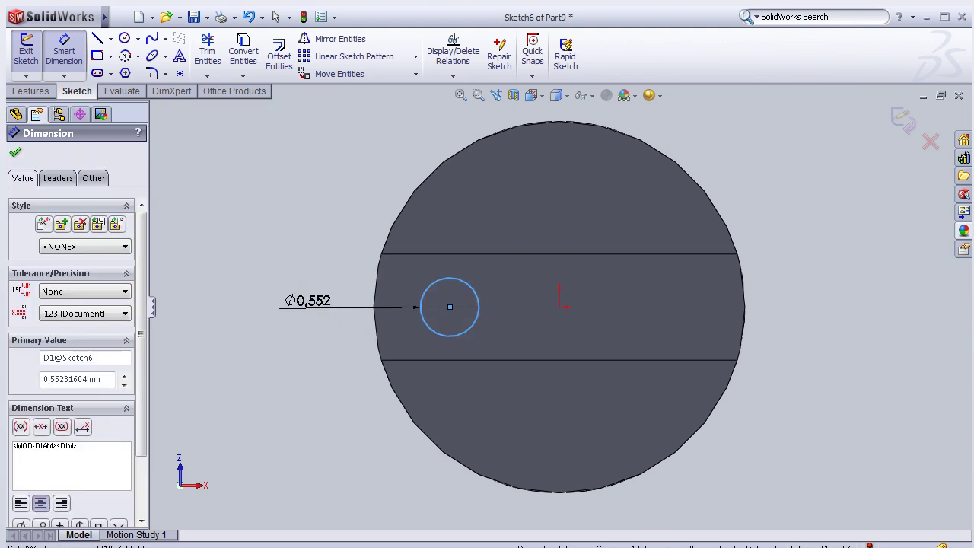
click(306, 305)
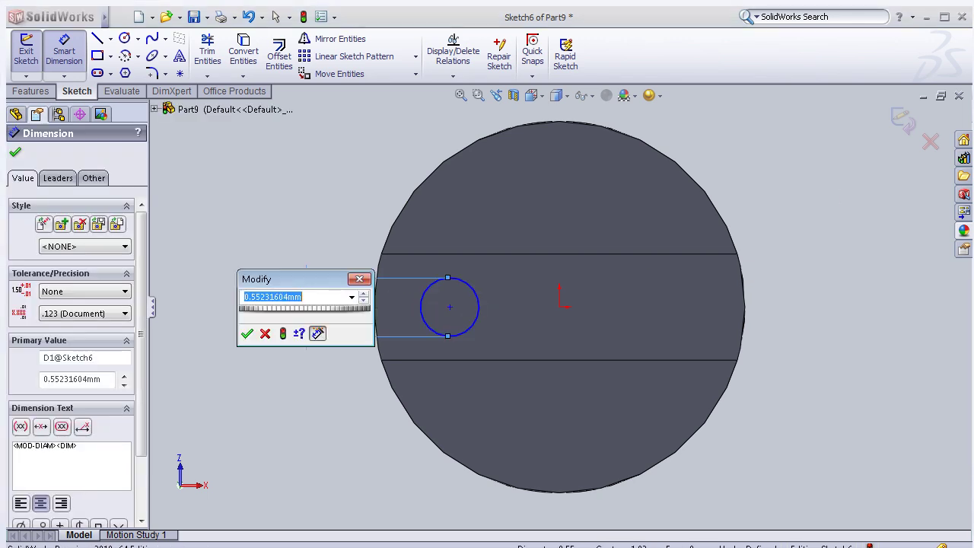
text(0.6)
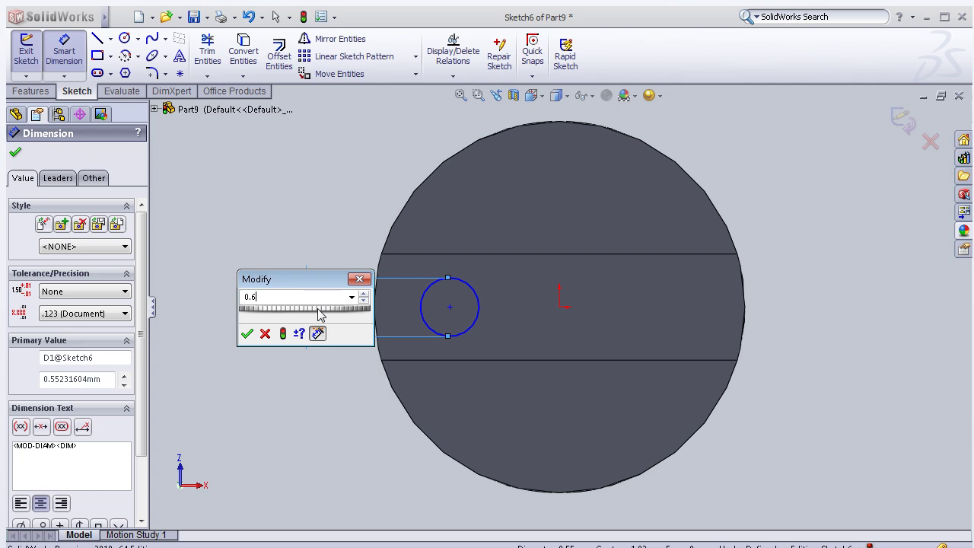
click(247, 334)
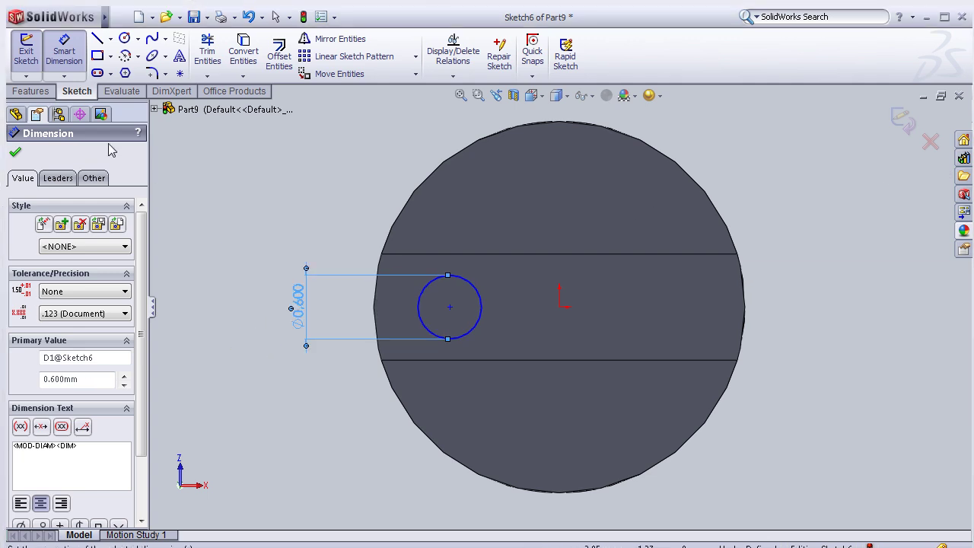
click(15, 156)
Step: Cut the Ø0.600 circle 5 mm blind into the pin's slot face, checking the preview by orbiting
click(31, 92)
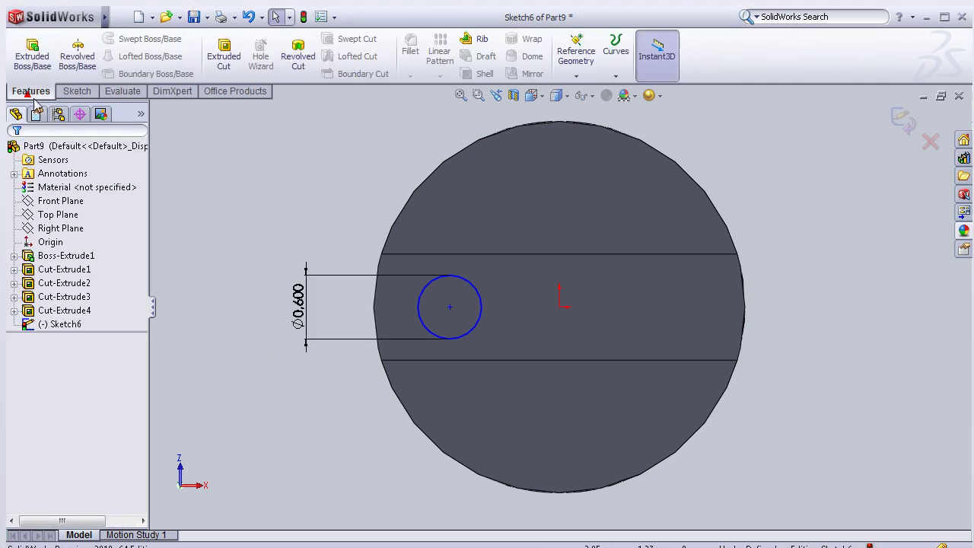
click(223, 61)
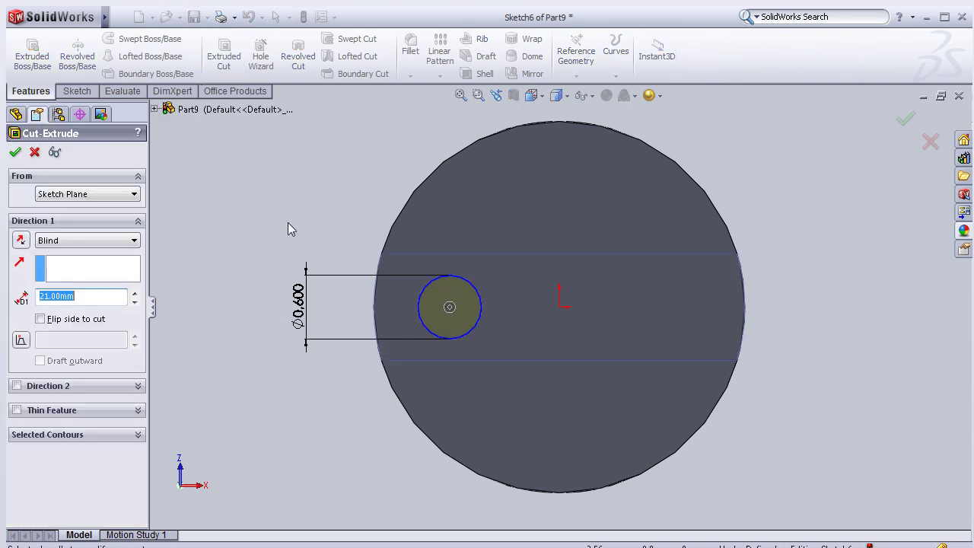
drag(108, 295, 17, 299)
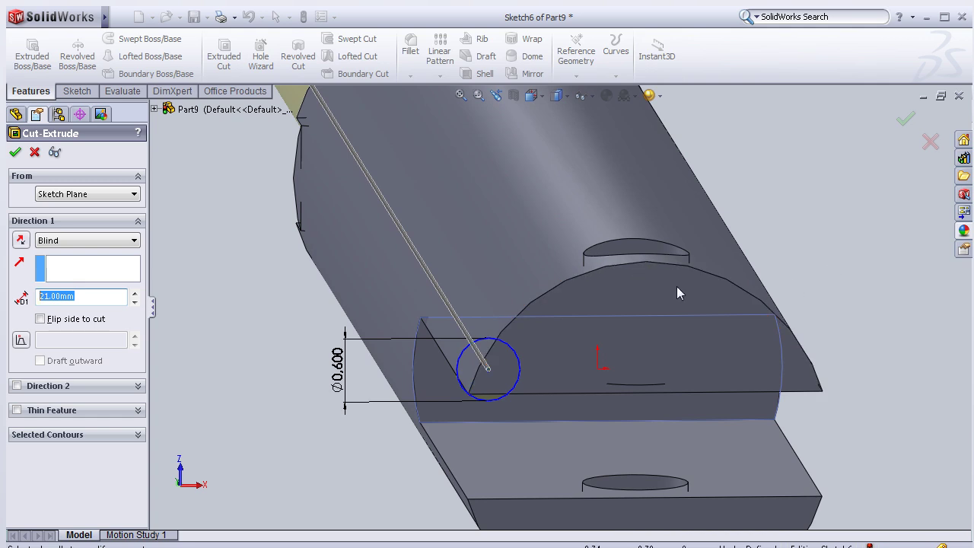
text(5)
key(Return)
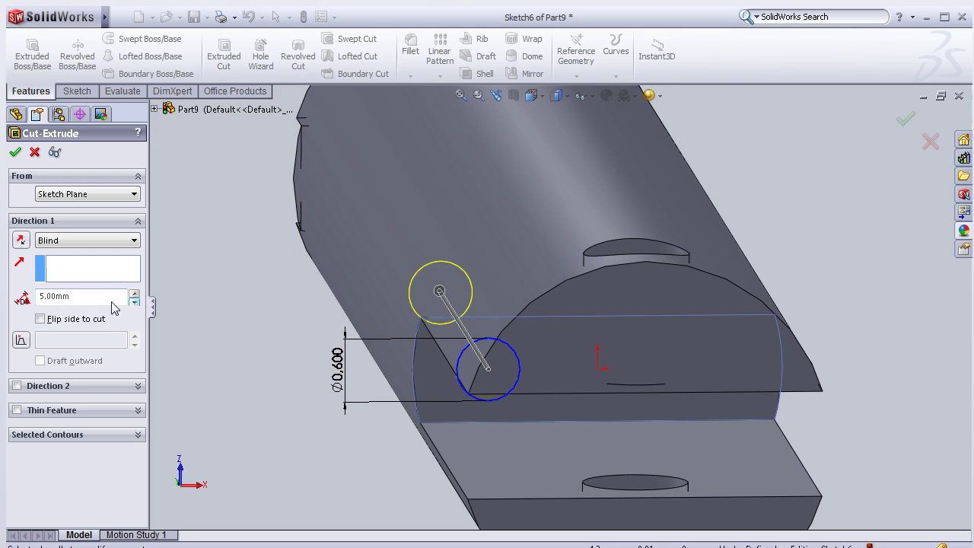
mouse_move(202, 279)
middle_down()
mouse_move(211, 317)
mouse_move(280, 352)
mouse_move(259, 359)
mouse_move(271, 385)
mouse_move(324, 416)
mouse_move(304, 414)
mouse_move(190, 341)
middle_up()
click(15, 153)
scroll(420, 363, up, 3)
mouse_move(420, 363)
middle_down()
mouse_move(386, 385)
mouse_move(309, 298)
mouse_move(320, 279)
middle_up()
mouse_move(356, 248)
middle_down()
mouse_move(413, 213)
mouse_move(524, 204)
mouse_move(554, 174)
mouse_move(528, 152)
mouse_move(546, 141)
middle_up()
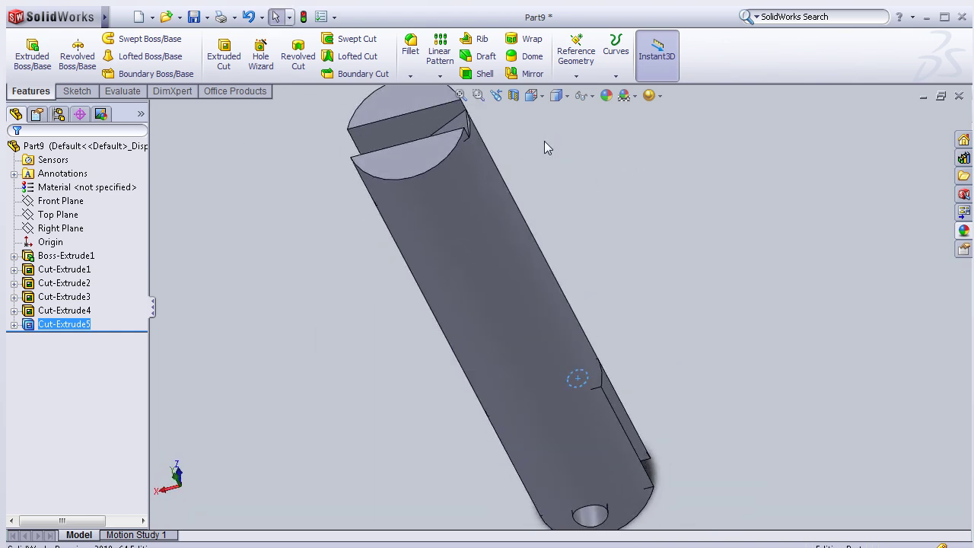
Step: Apply the plain 'color' appearance from the Appearances library to the slotted pin
middle_drag(384, 322, 388, 311)
click(969, 234)
click(873, 342)
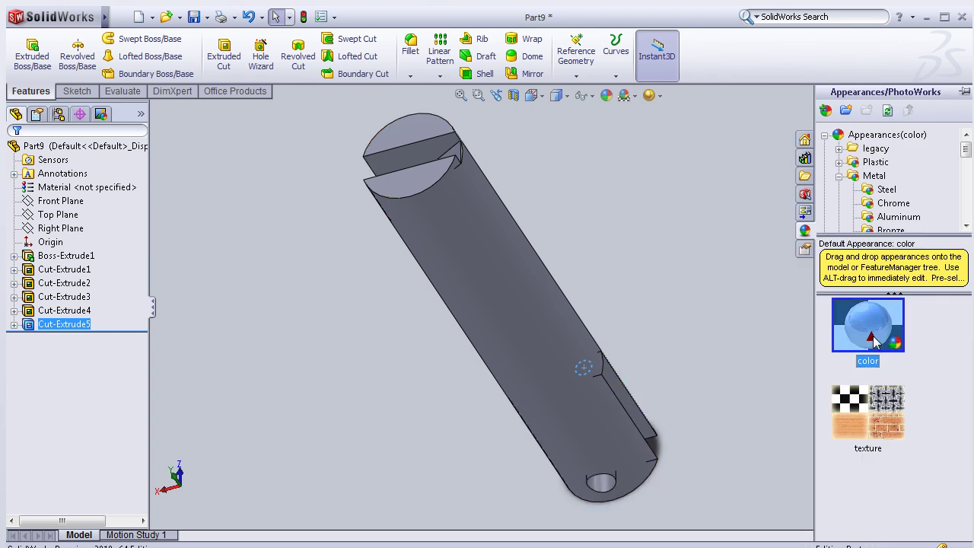
drag(583, 368, 584, 370)
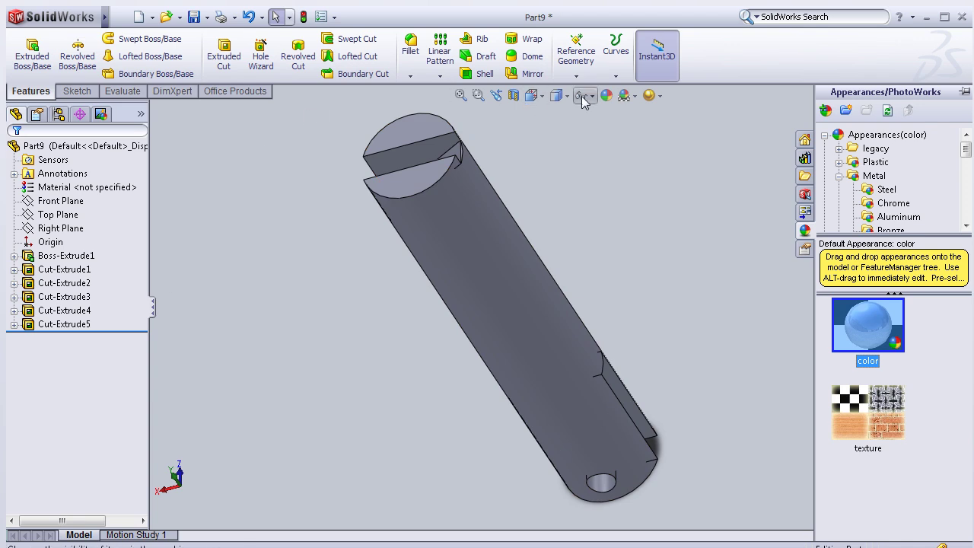
click(606, 99)
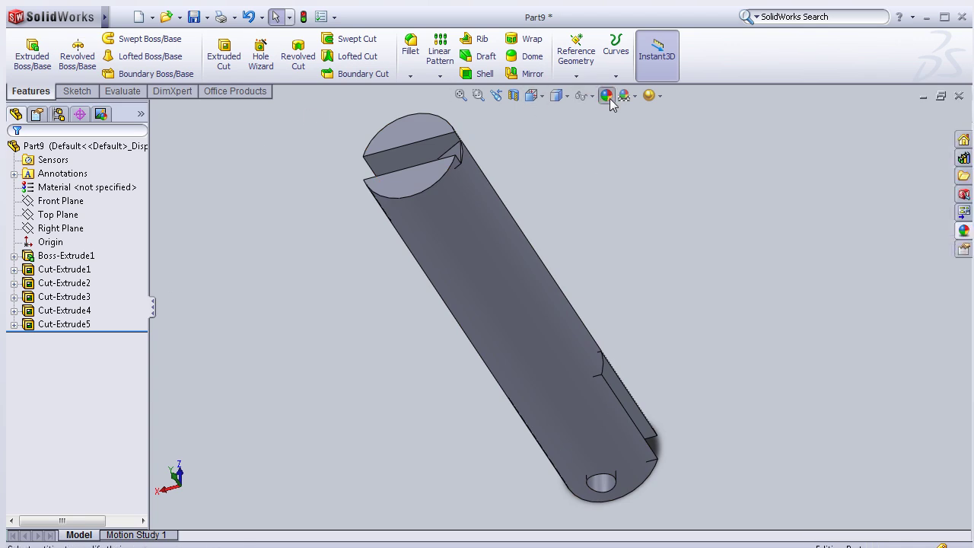
Step: Change the pin's appearance colour to white
click(611, 103)
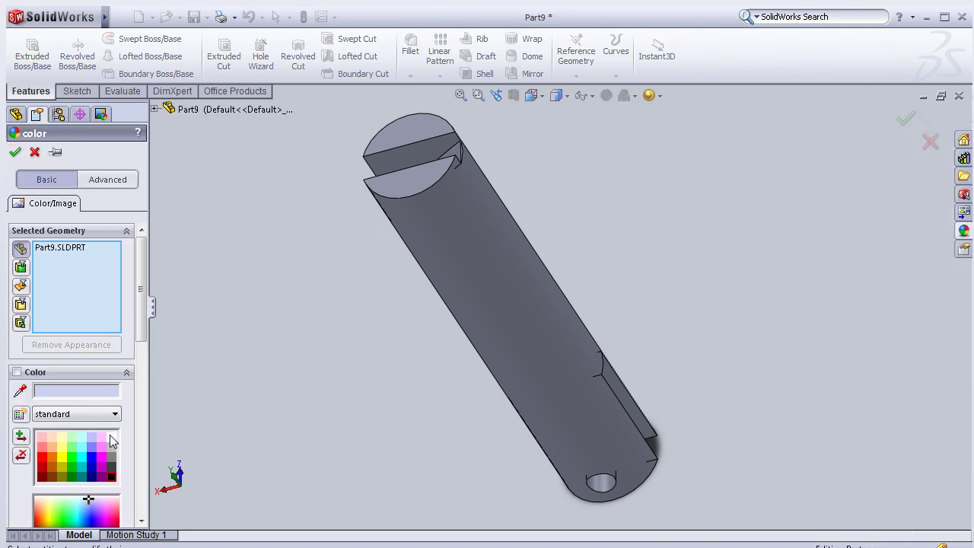
click(111, 438)
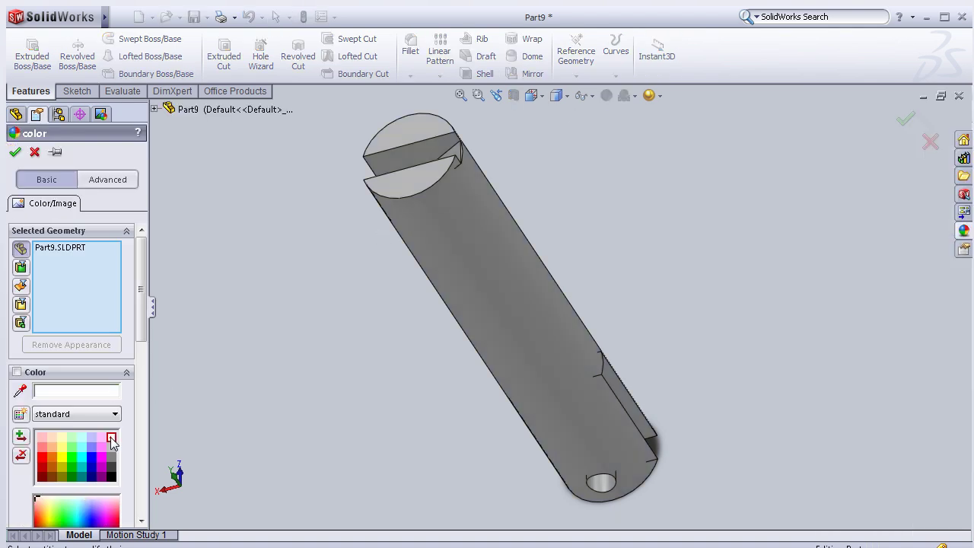
click(16, 152)
mouse_move(352, 259)
middle_down()
mouse_move(419, 309)
mouse_move(407, 325)
mouse_move(370, 241)
mouse_move(354, 280)
middle_up()
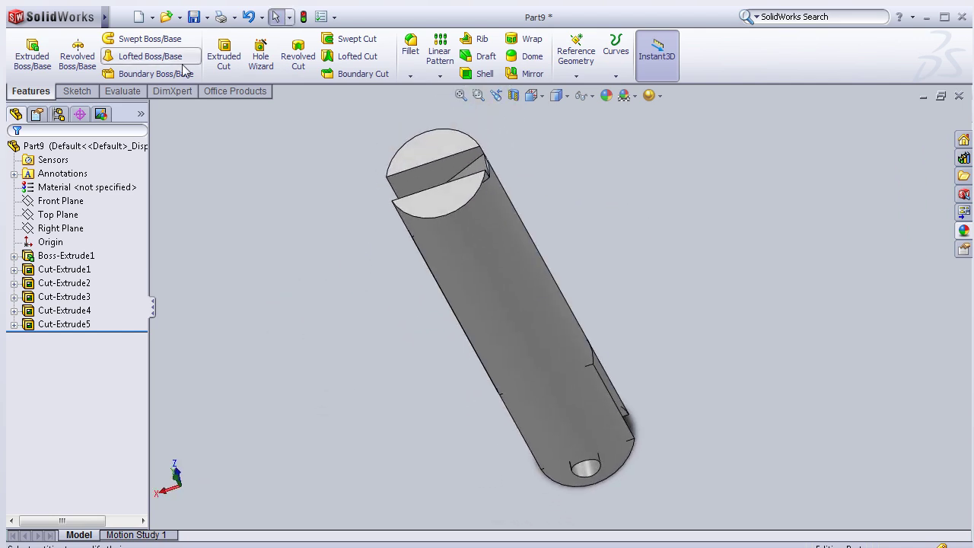
click(139, 16)
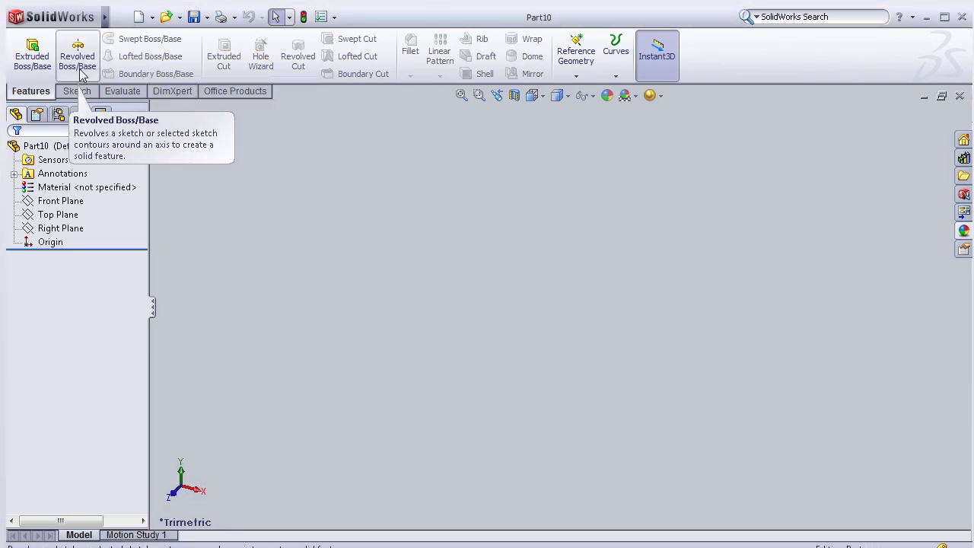
Step: Start a sketch on the Top Plane, viewed normal to it, with a circle centred at the origin
click(67, 214)
click(82, 193)
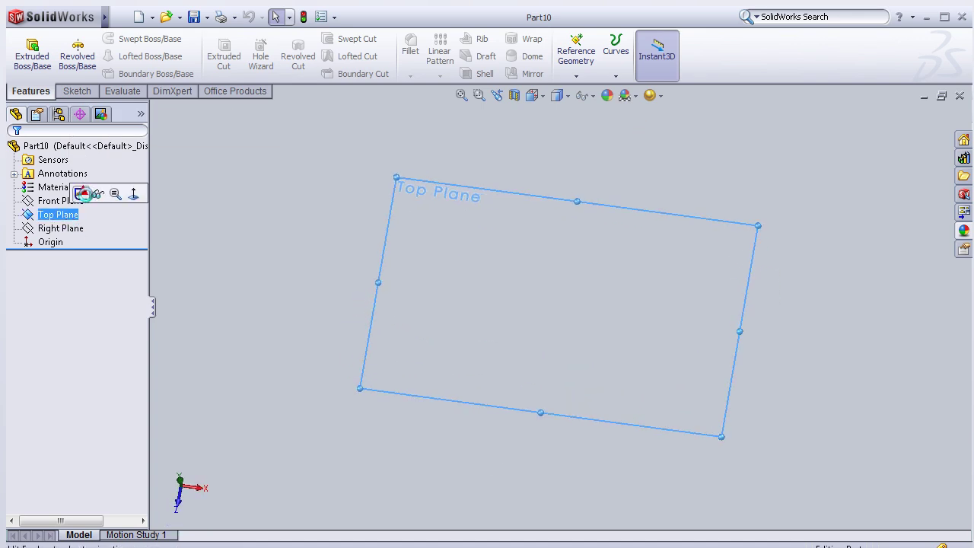
click(124, 38)
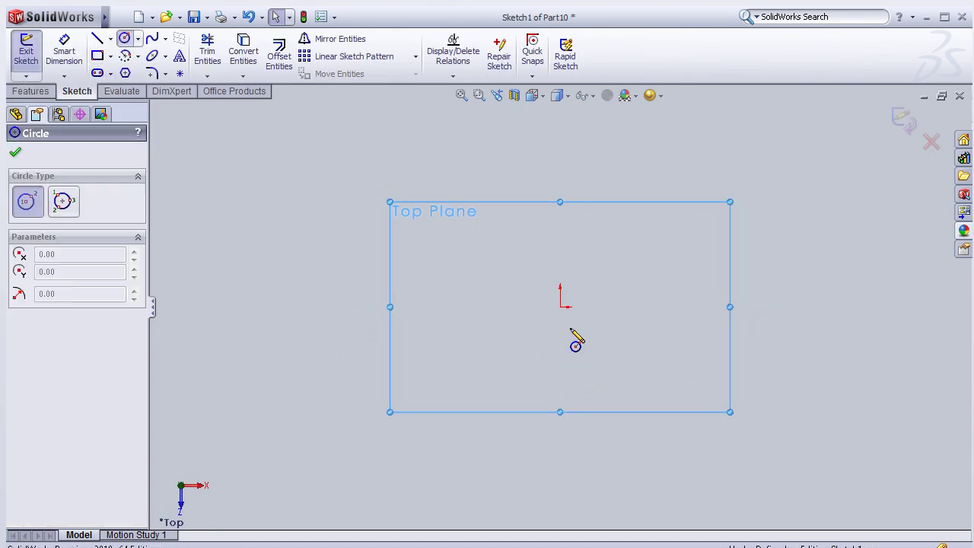
click(559, 306)
click(575, 294)
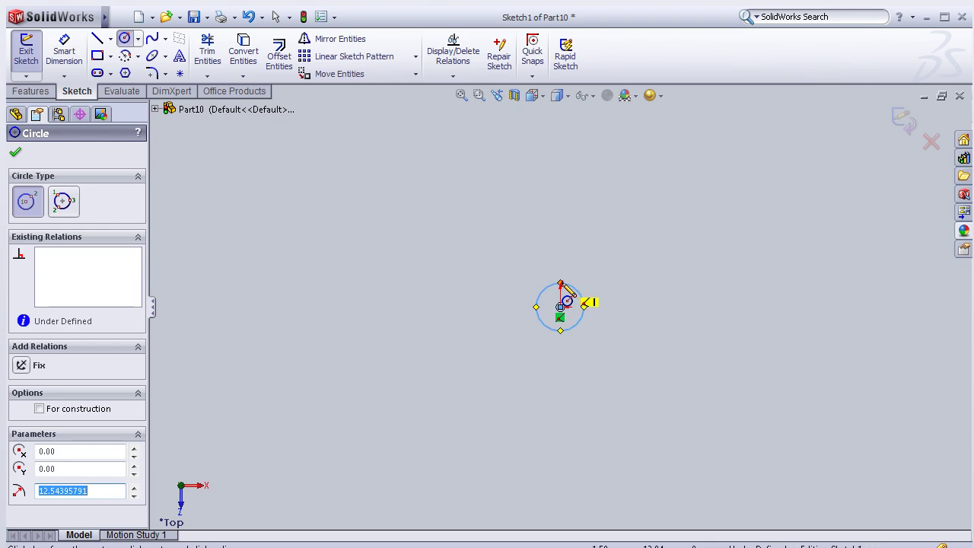
Step: Dimension the circle's diameter to 0.500 mm
click(64, 51)
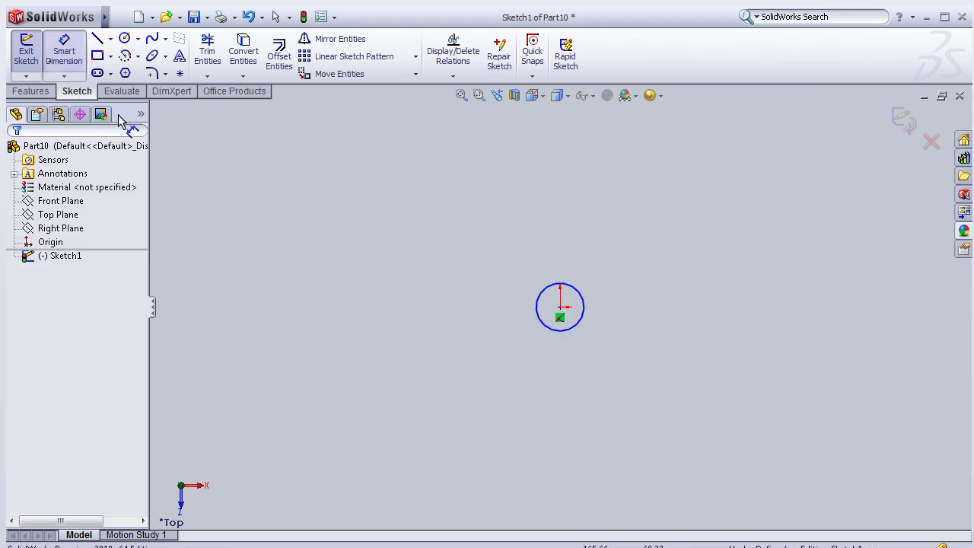
click(537, 315)
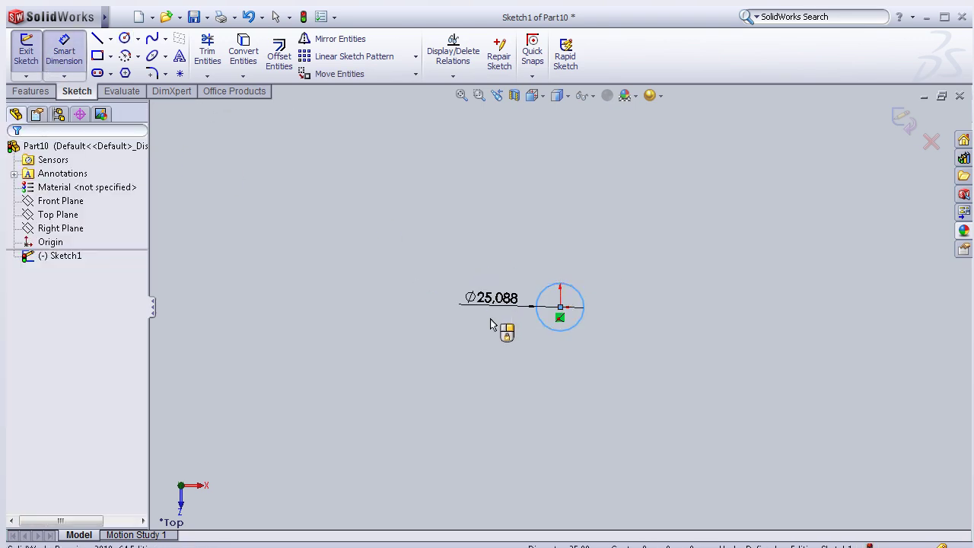
click(490, 325)
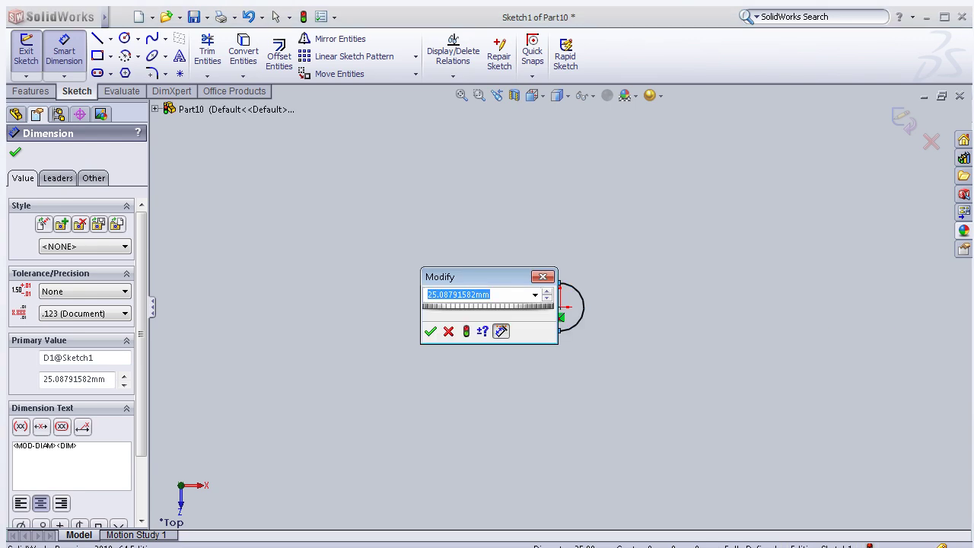
text(0.5)
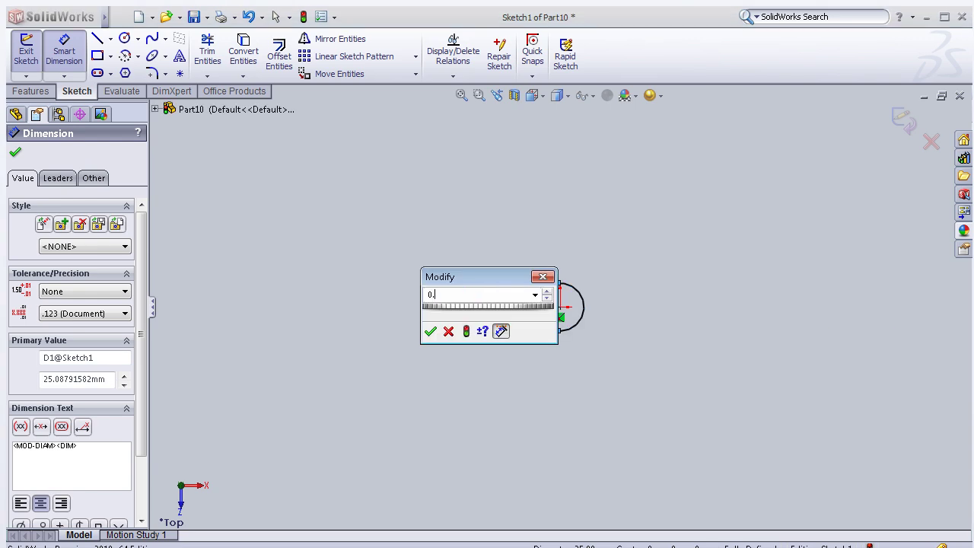
click(430, 331)
scroll(504, 312, down, 5)
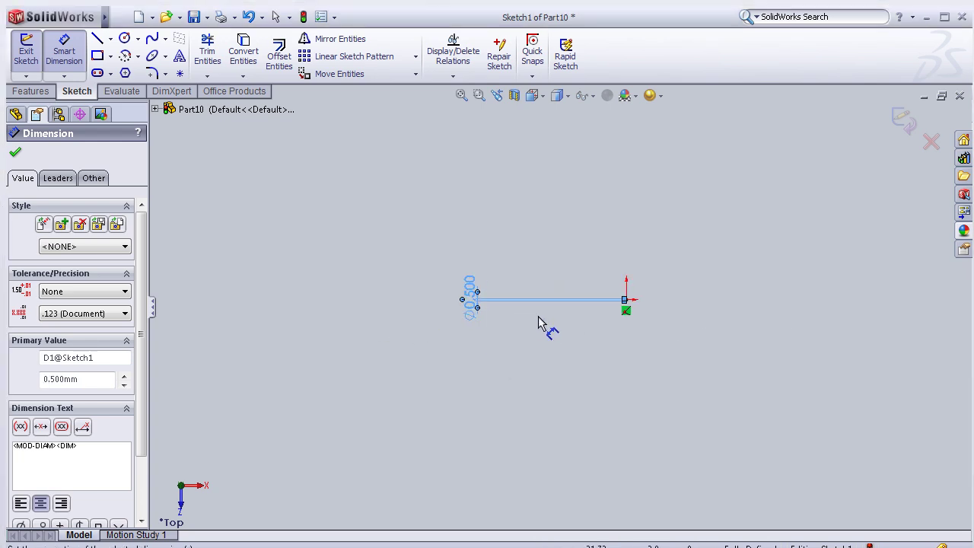
click(29, 91)
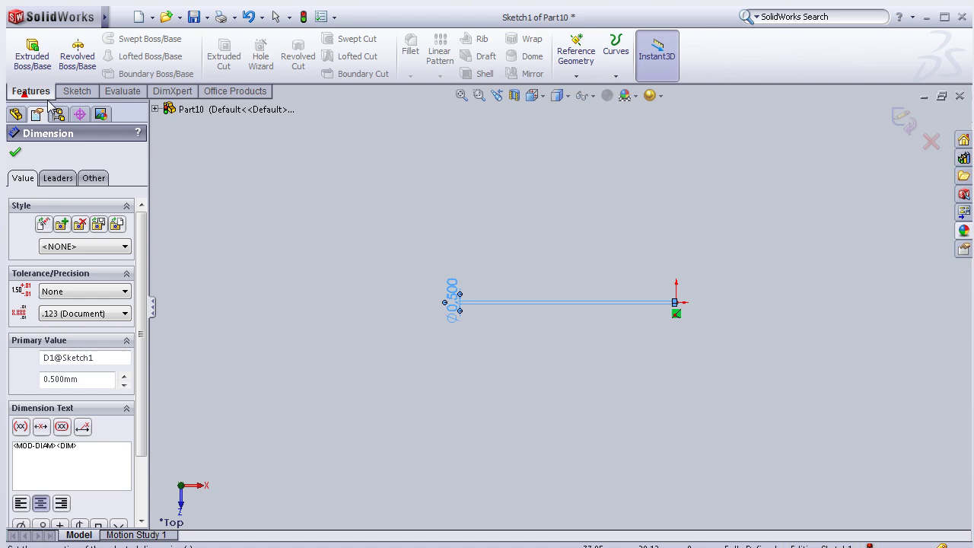
Step: Extrude the Ø0.500 circle sketch 6 mm in Direction 1 to form the rod
click(32, 54)
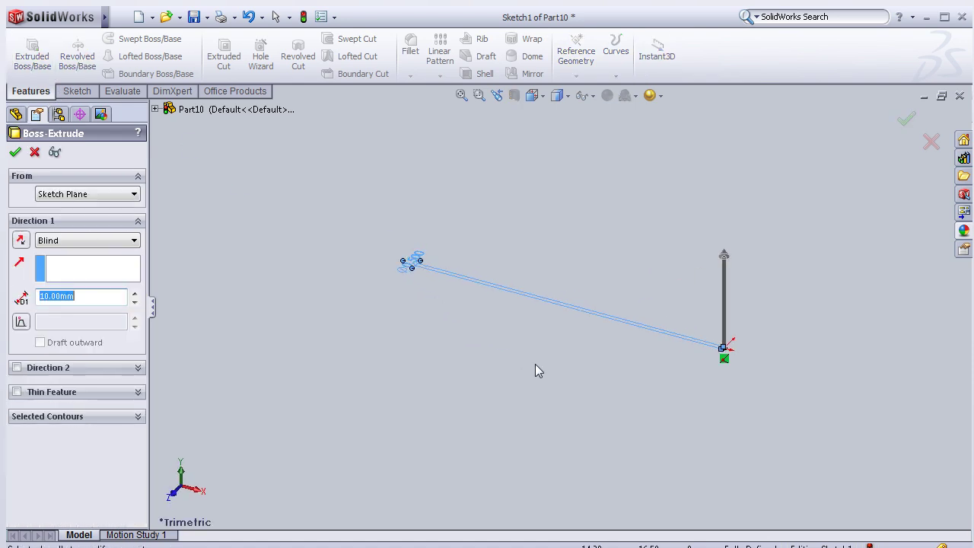
click(98, 296)
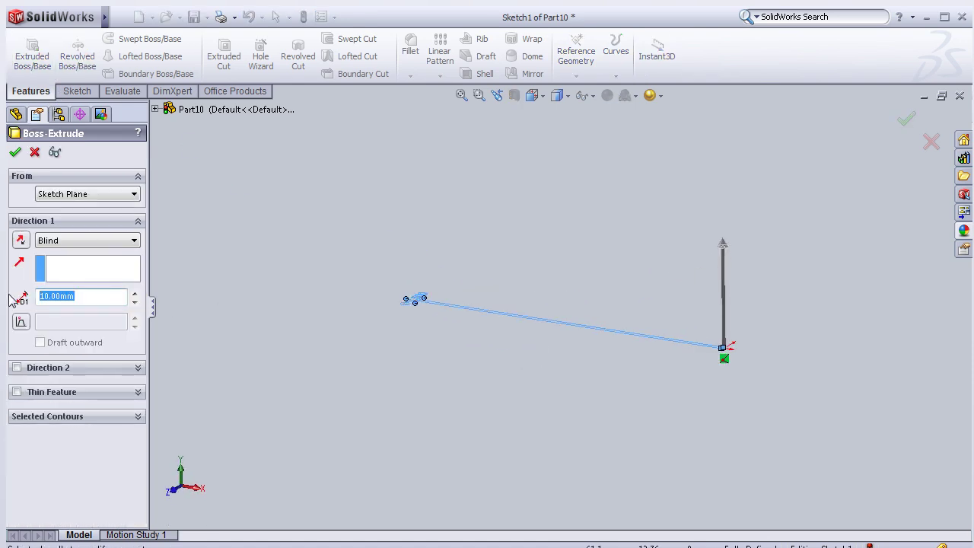
text(6)
click(15, 152)
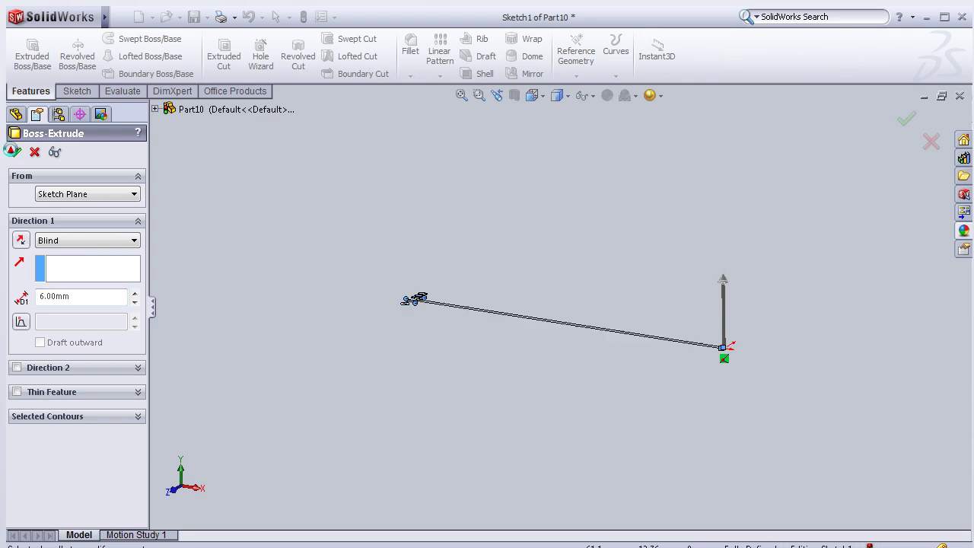
mouse_move(457, 282)
middle_down()
mouse_move(503, 354)
mouse_move(589, 350)
mouse_move(616, 359)
mouse_move(726, 274)
mouse_move(679, 258)
middle_up()
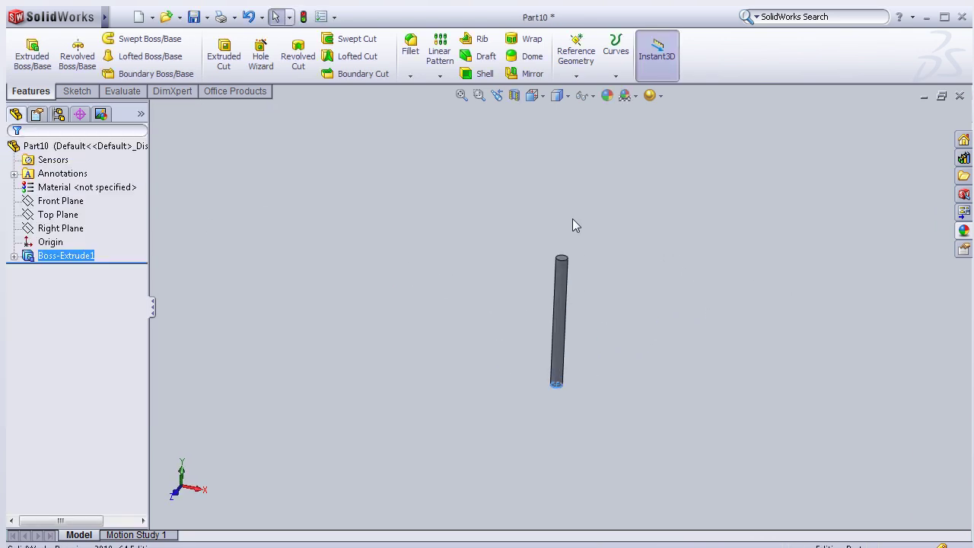
Step: Save the new rod part as 'spring'
click(194, 17)
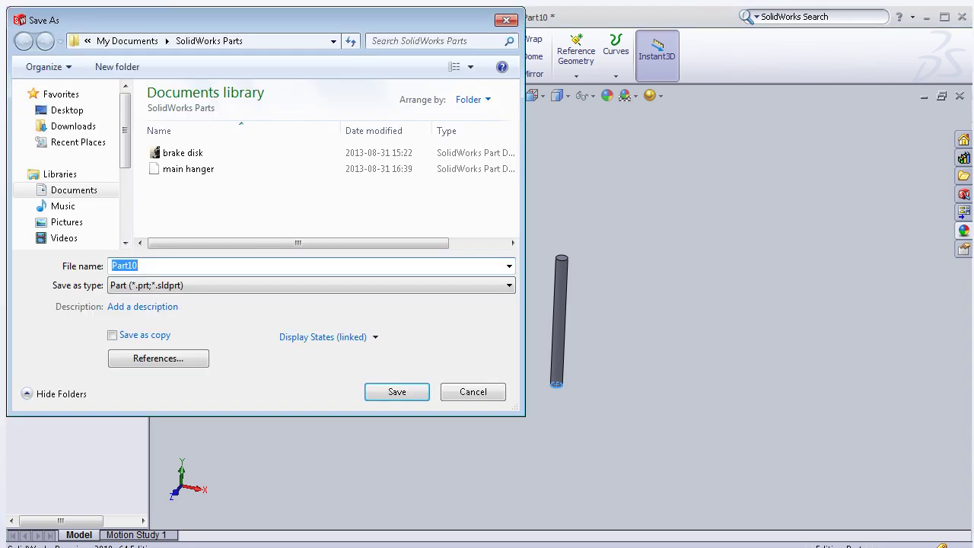
text(spring)
click(407, 394)
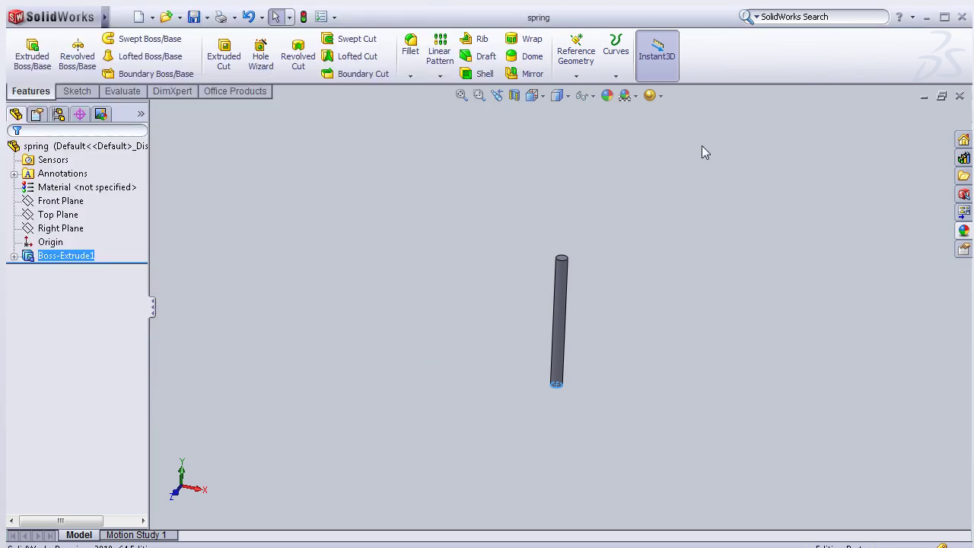
Step: Switch to Part9 and save the slotted pin as 'HANGER BEN'
key(ctrl+Tab)
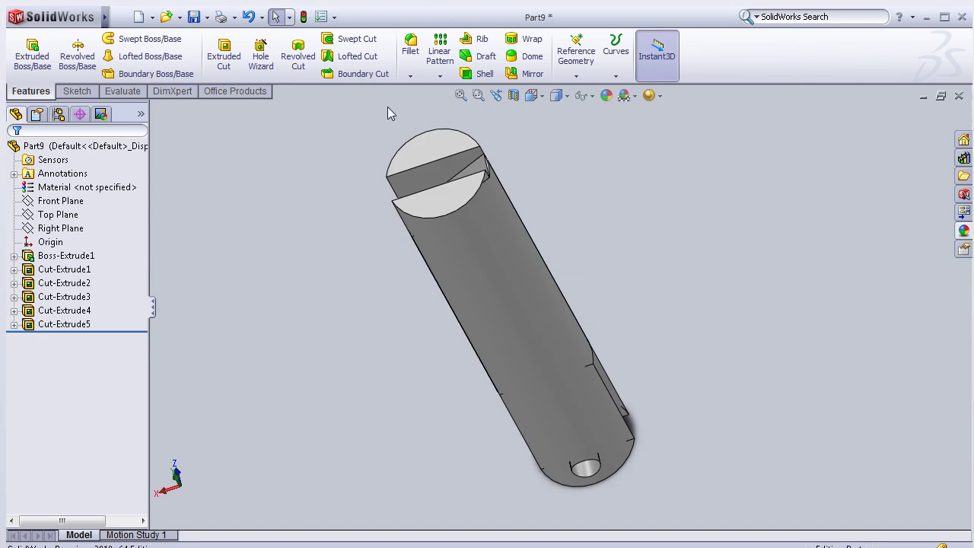
click(194, 16)
text(HANGER BEN)
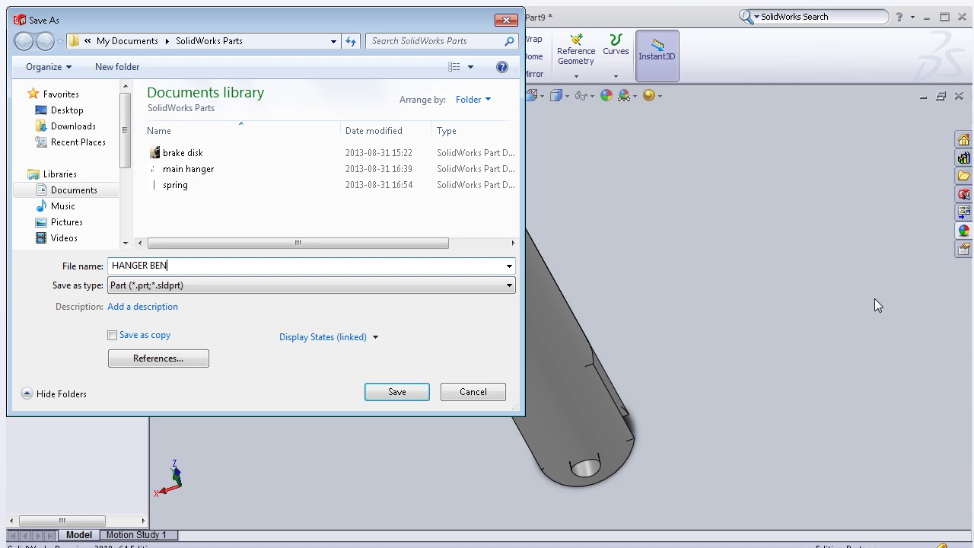
click(420, 392)
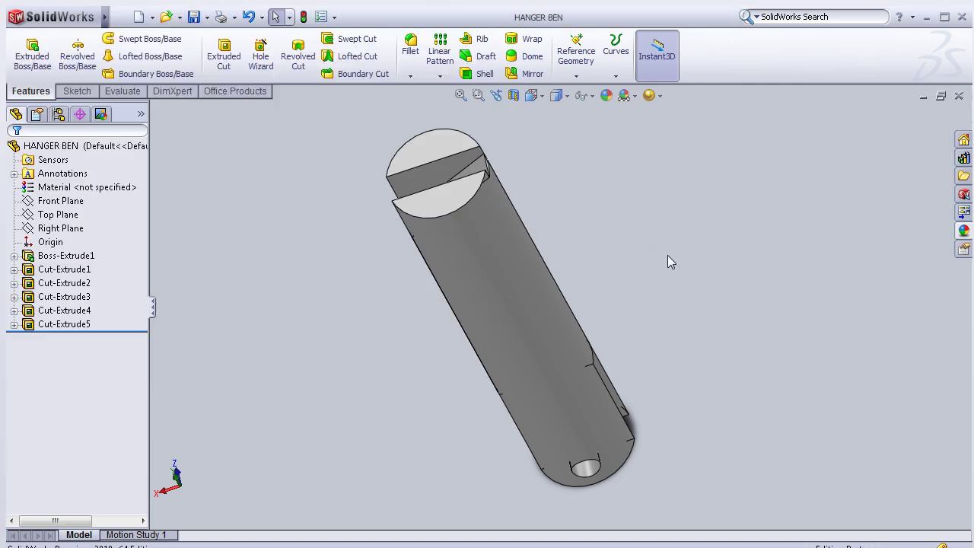
mouse_move(666, 255)
middle_down()
mouse_move(680, 228)
mouse_move(693, 246)
mouse_move(653, 251)
mouse_move(680, 235)
middle_up()
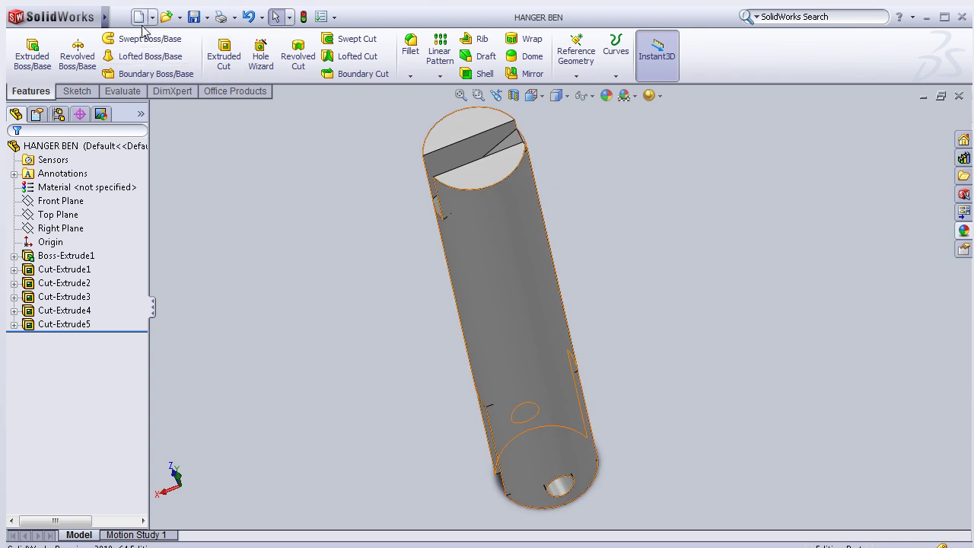
Step: Create a new assembly and place the main hanger in it
click(138, 16)
click(263, 327)
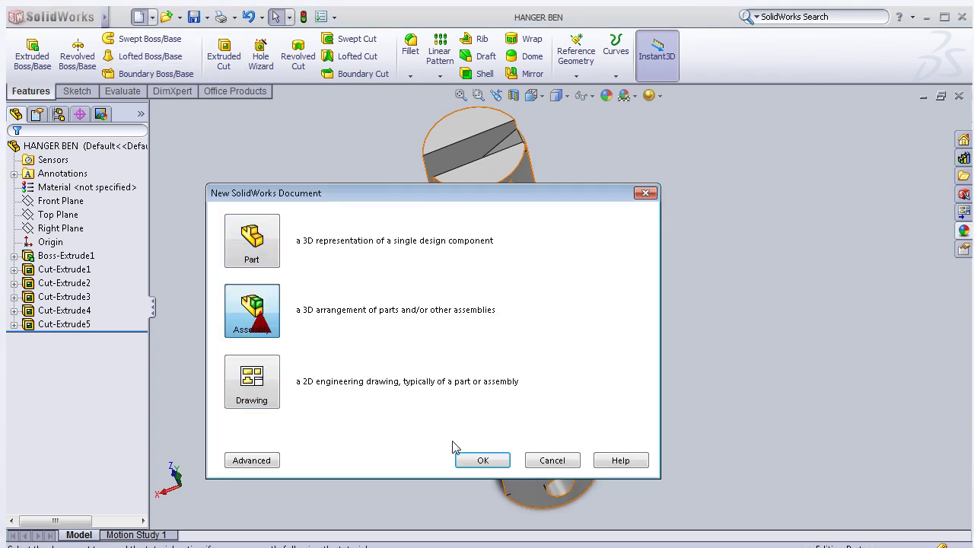
click(469, 460)
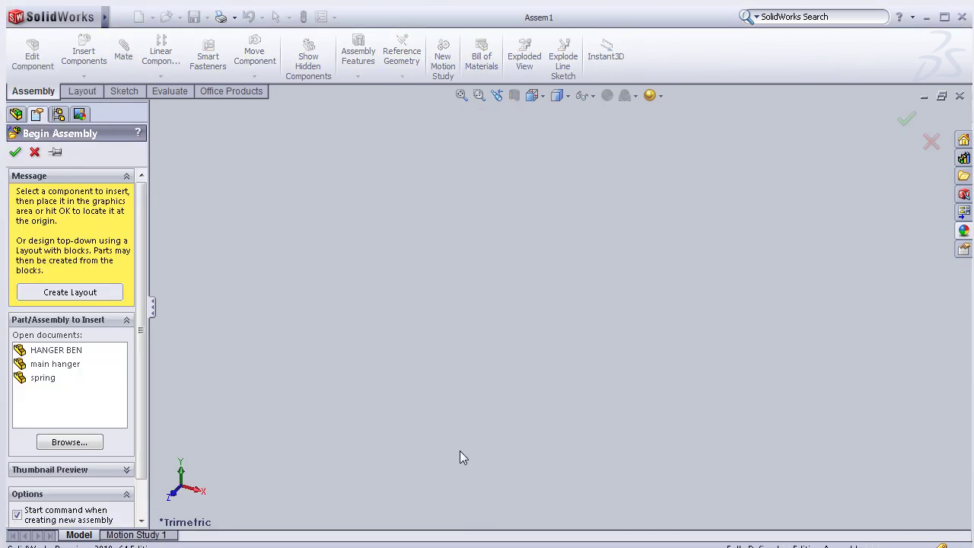
click(61, 365)
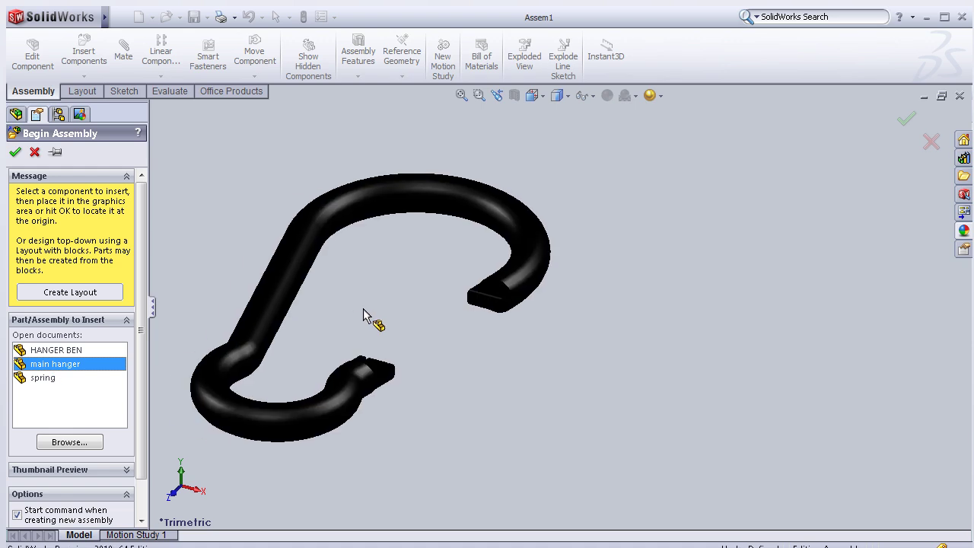
click(504, 315)
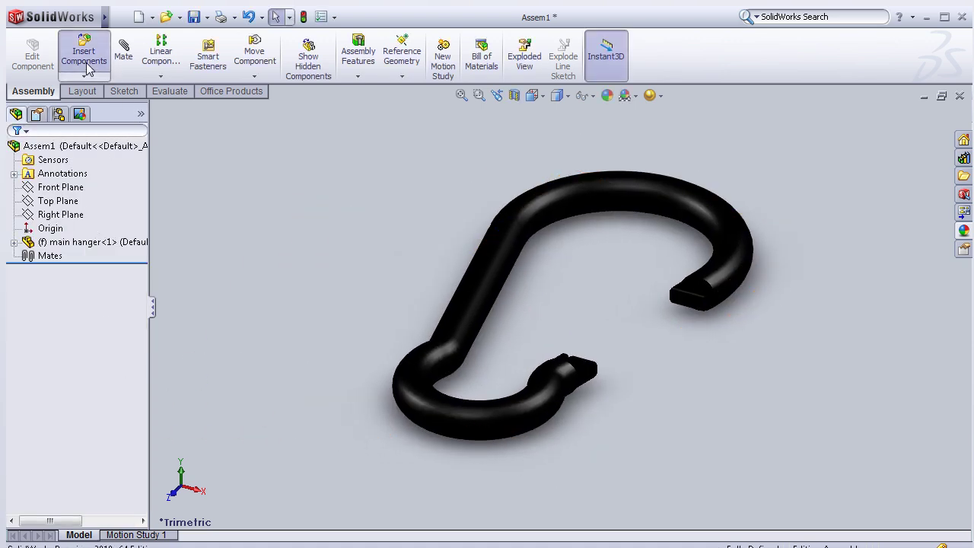
Step: Insert the HANGER BEN pin inside the hanger opening and the spring rod beside it
click(83, 56)
click(66, 343)
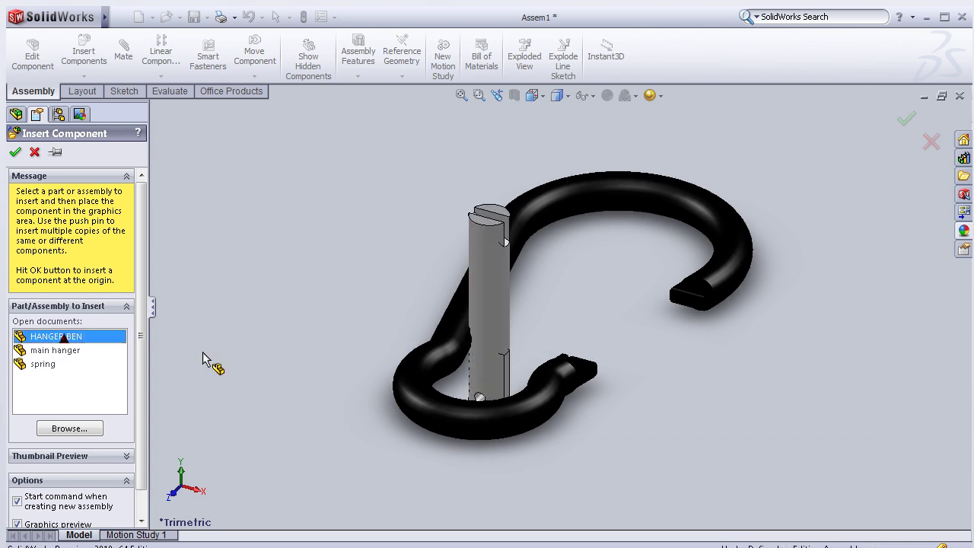
click(647, 344)
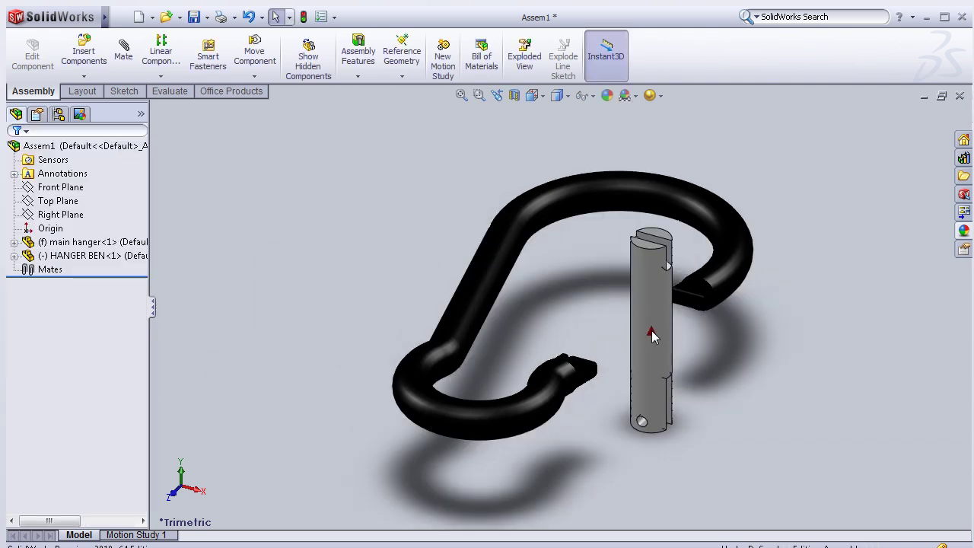
click(83, 56)
click(37, 368)
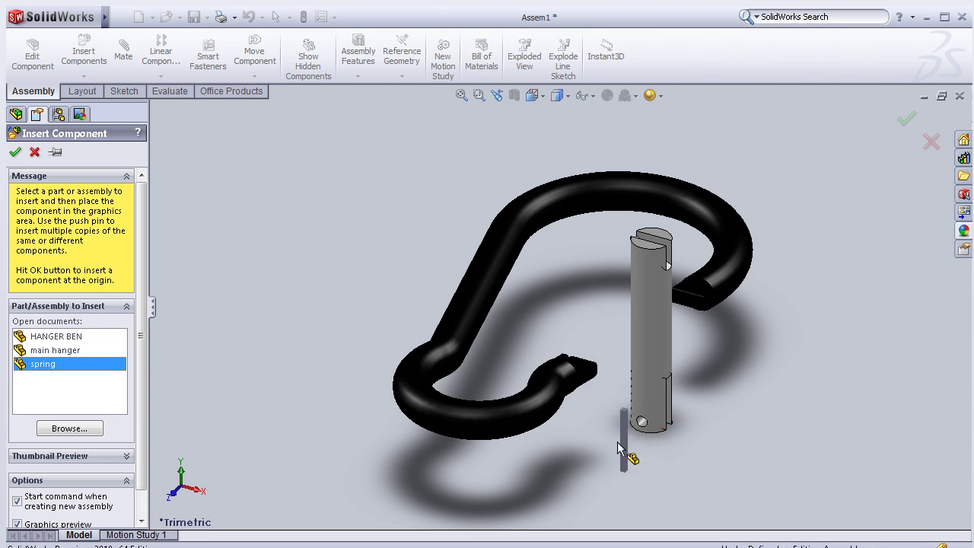
click(613, 432)
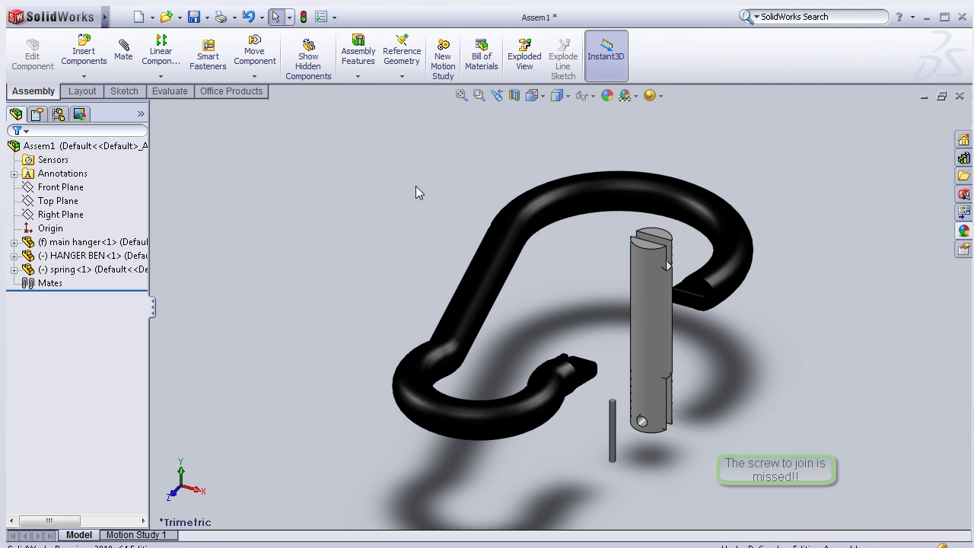
click(135, 18)
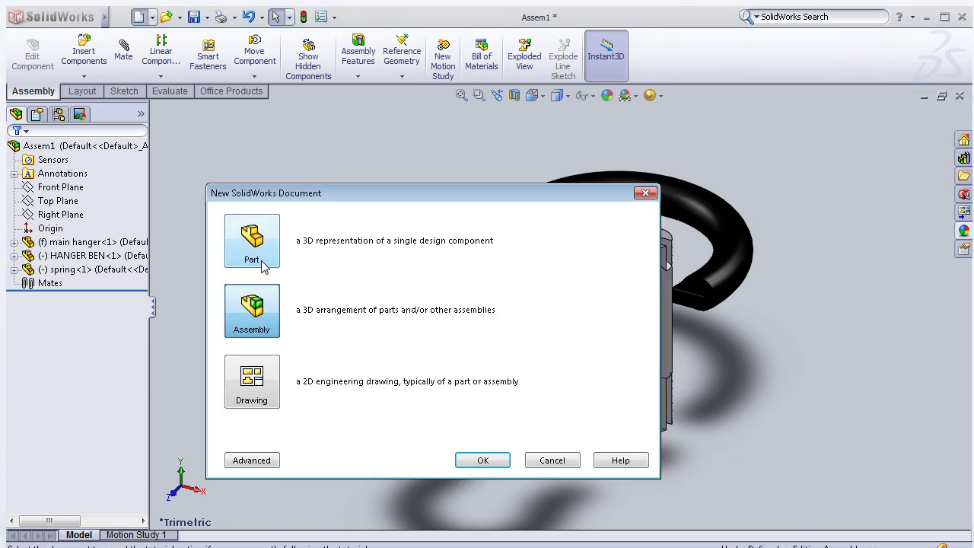
Step: Create a new part and sketch a circle at the origin on its Top Plane
click(263, 267)
click(478, 458)
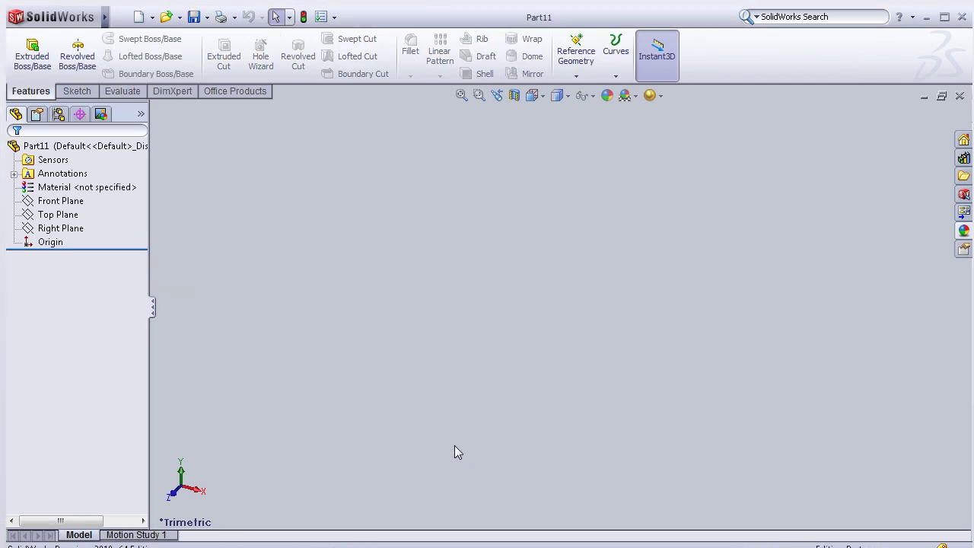
click(64, 216)
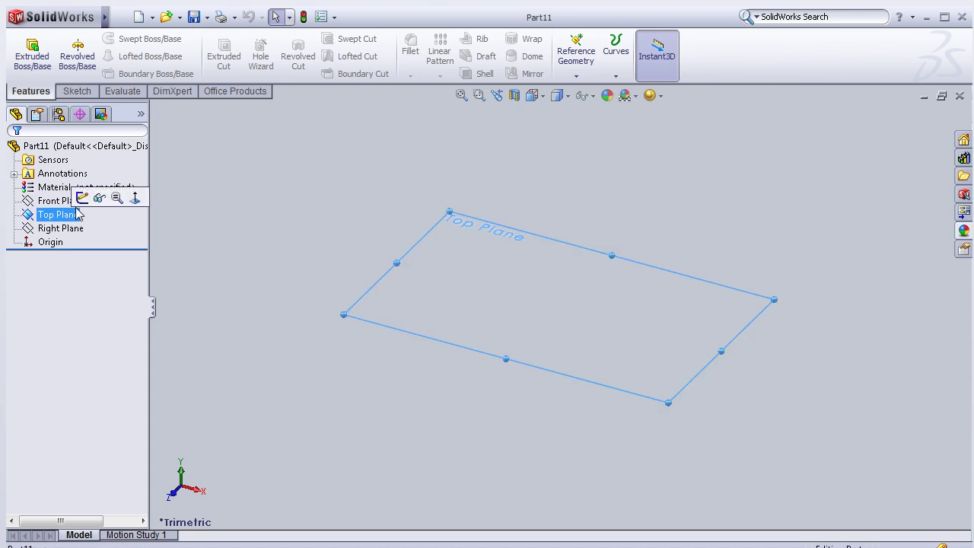
click(81, 198)
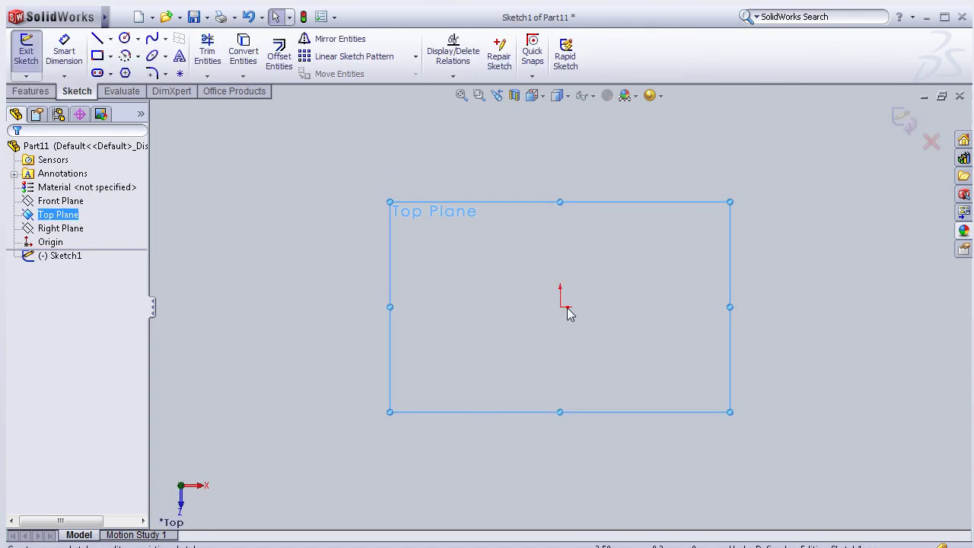
scroll(561, 309, down, 1)
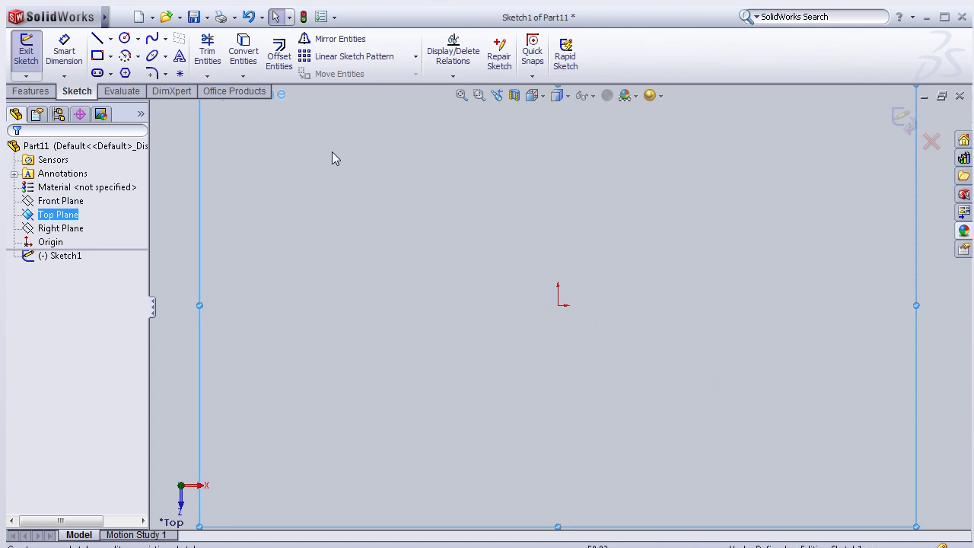
click(124, 39)
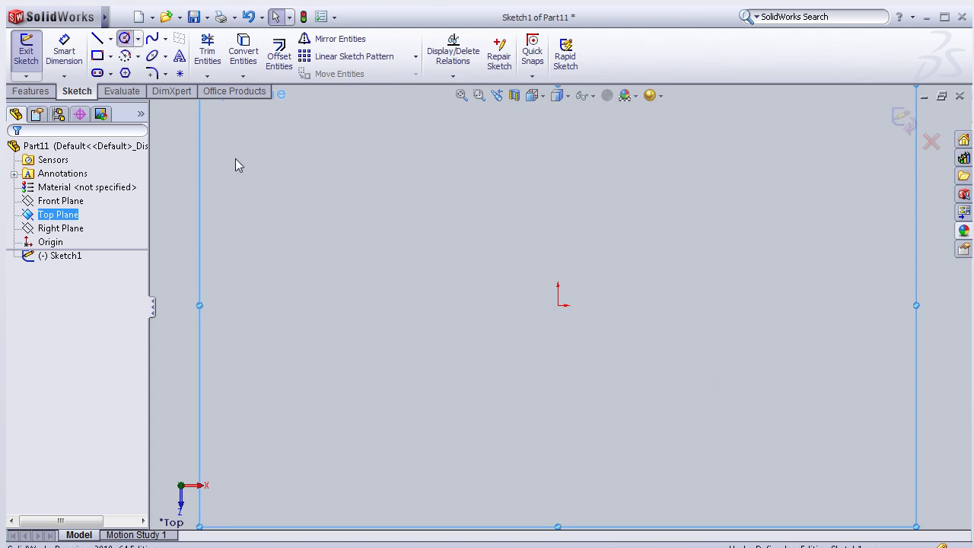
click(559, 305)
click(557, 272)
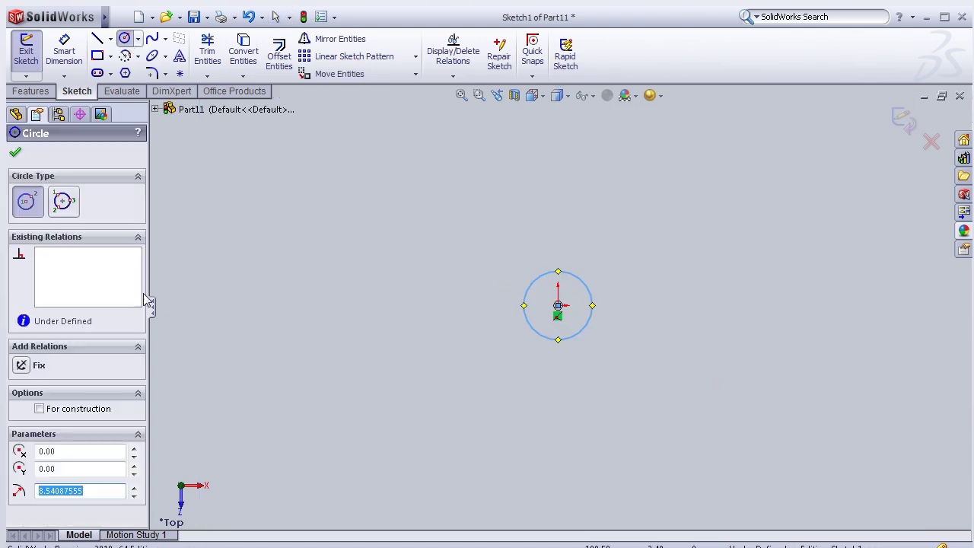
Step: Dimension the circle's diameter to 0.9 mm
click(64, 53)
click(527, 315)
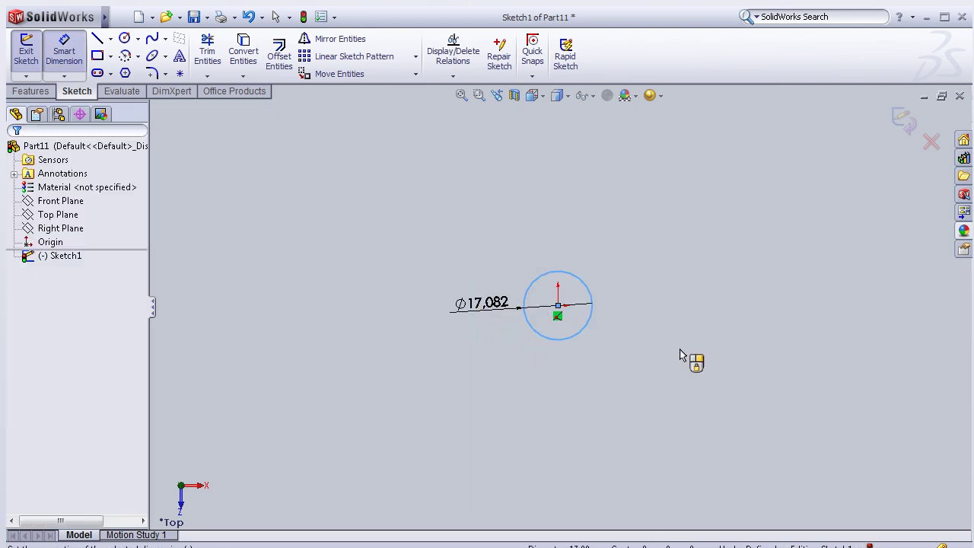
click(541, 342)
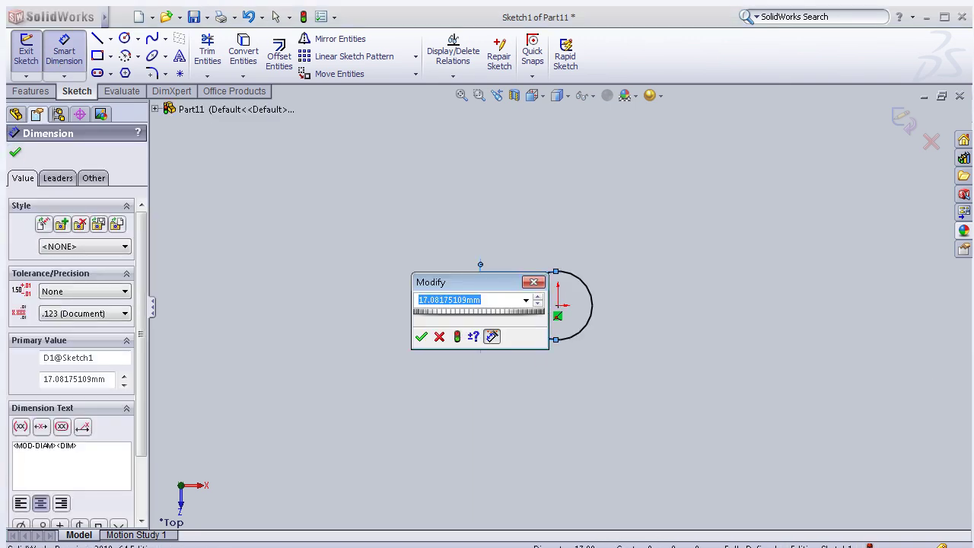
text(0.9)
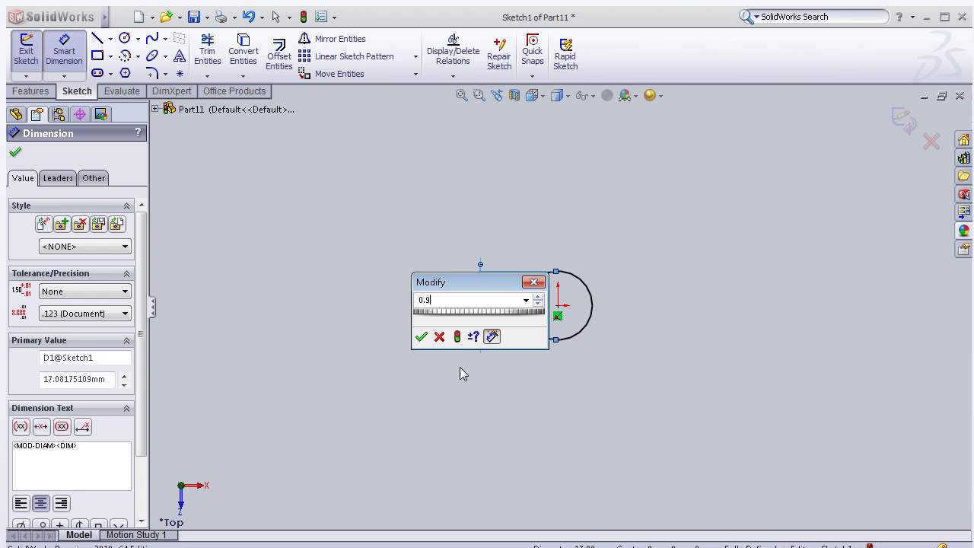
click(420, 337)
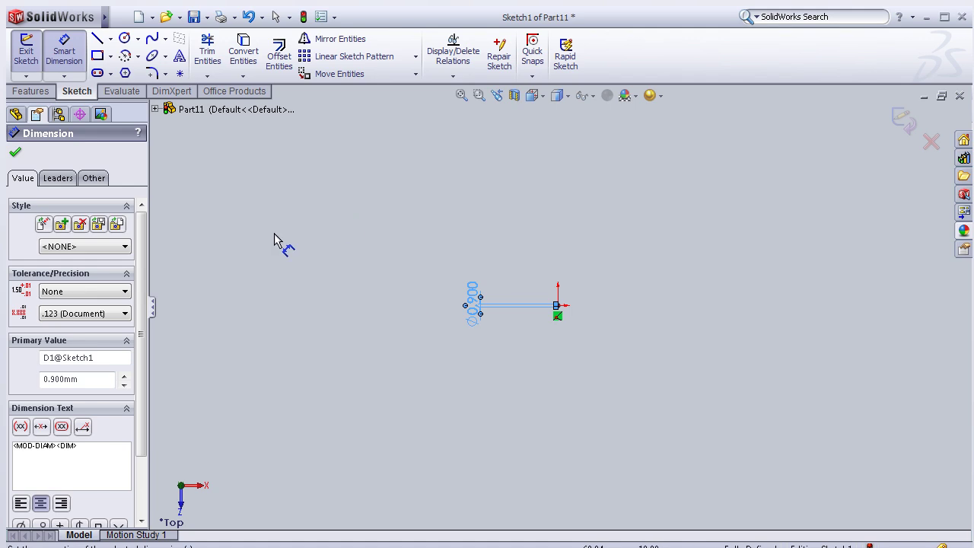
Step: Extrude the circle sketch 3.40 mm blind into a short cylinder
click(31, 92)
click(33, 59)
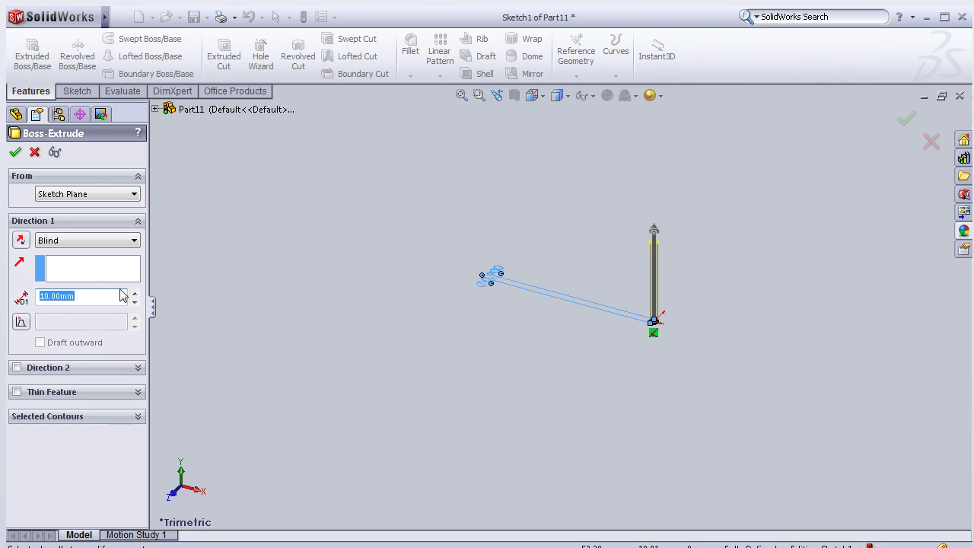
text(3.5)
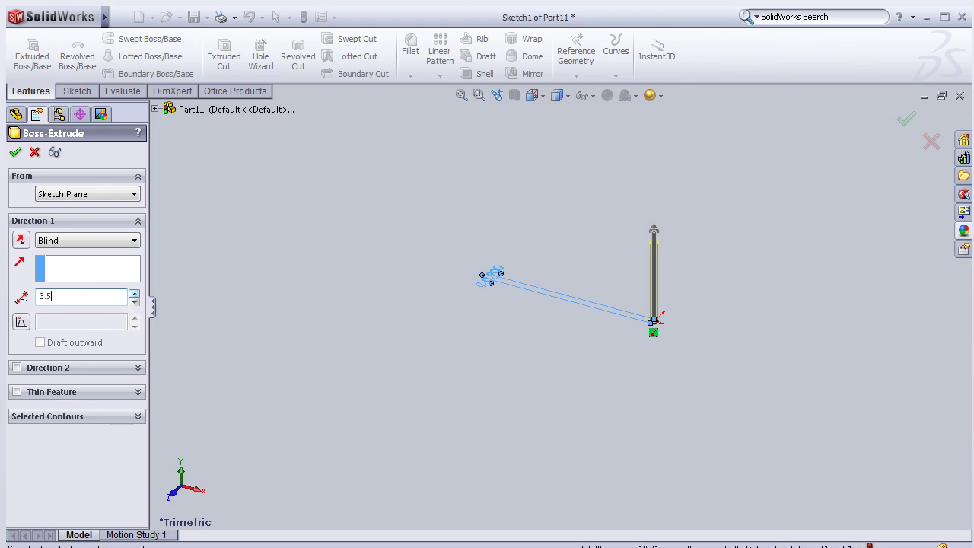
key(Return)
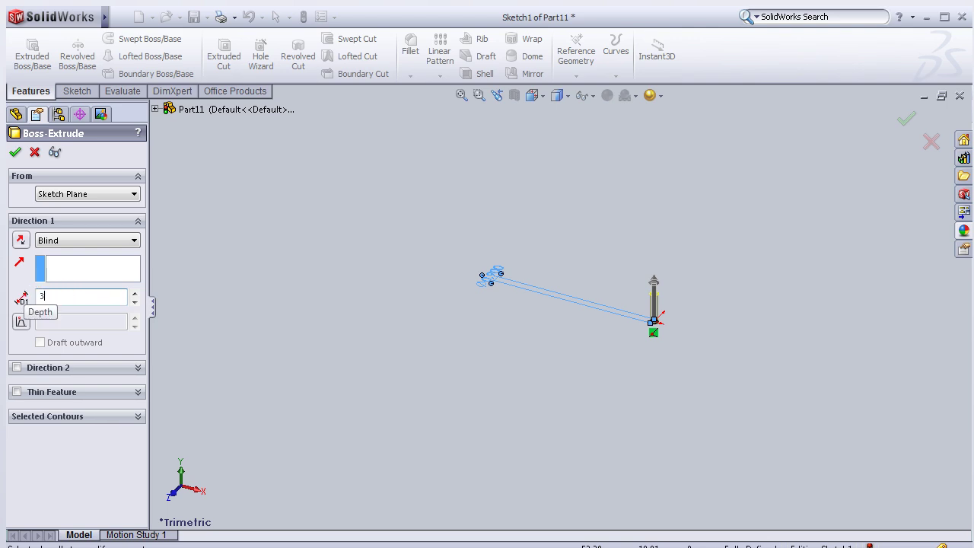
text(.4)
key(Return)
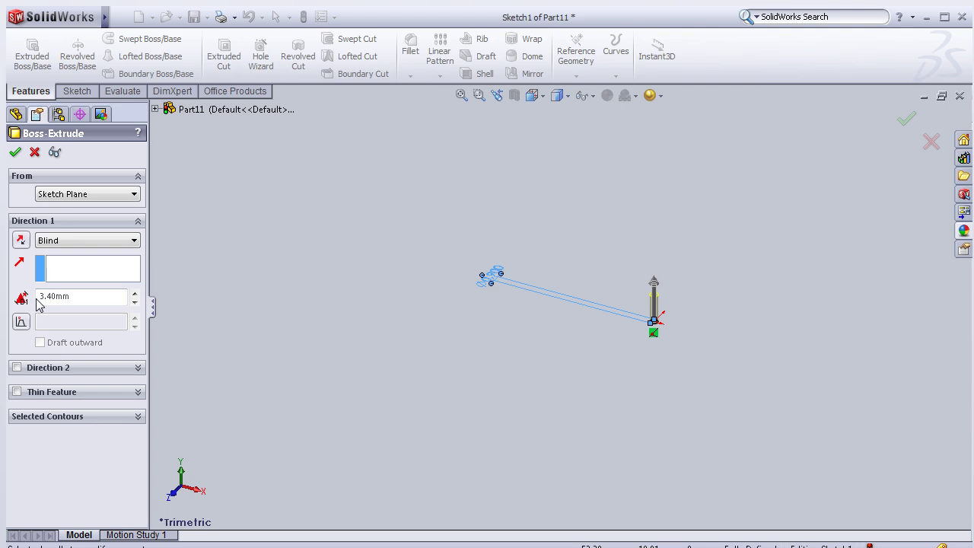
click(15, 151)
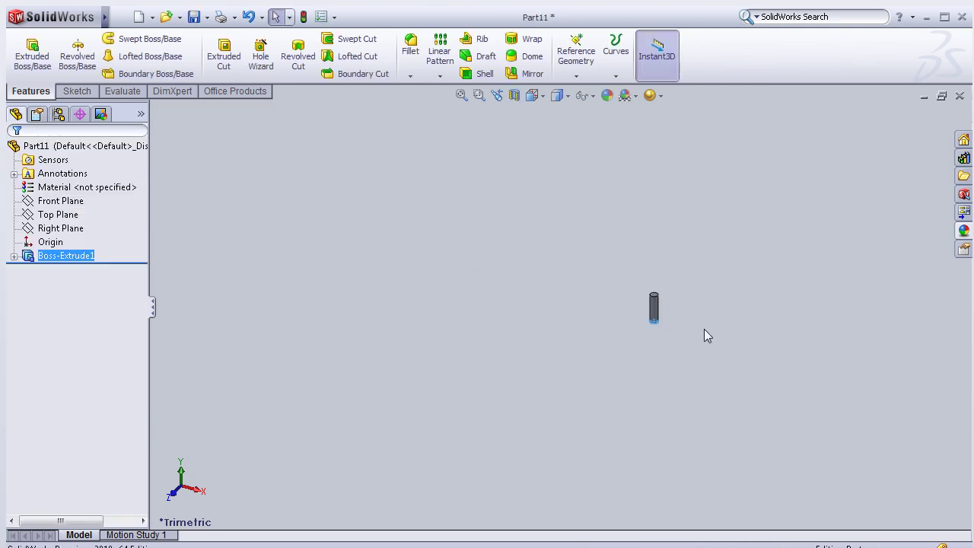
scroll(670, 300, down, 3)
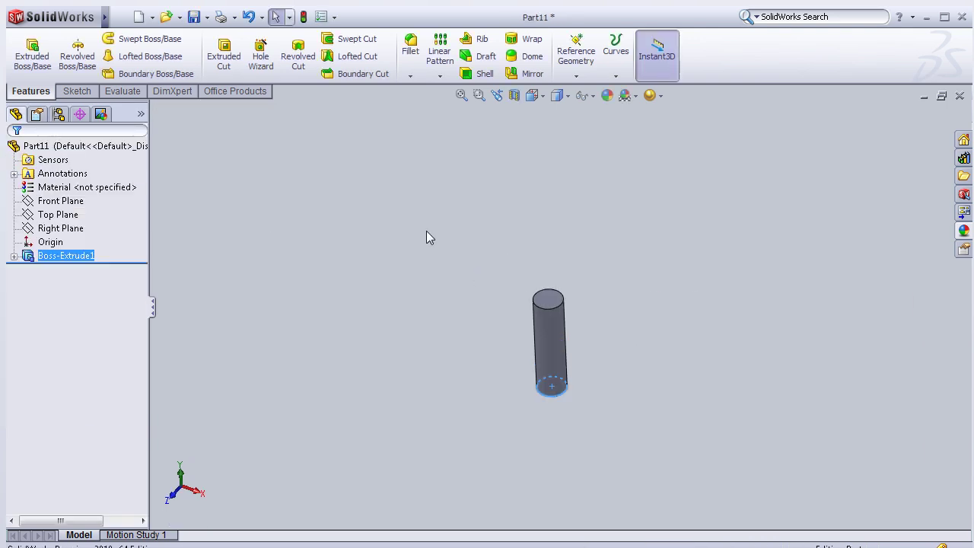
Step: Sketch an origin-centred circle on the cylinder's top face, dimensioned to Ø1.200
click(550, 318)
click(601, 263)
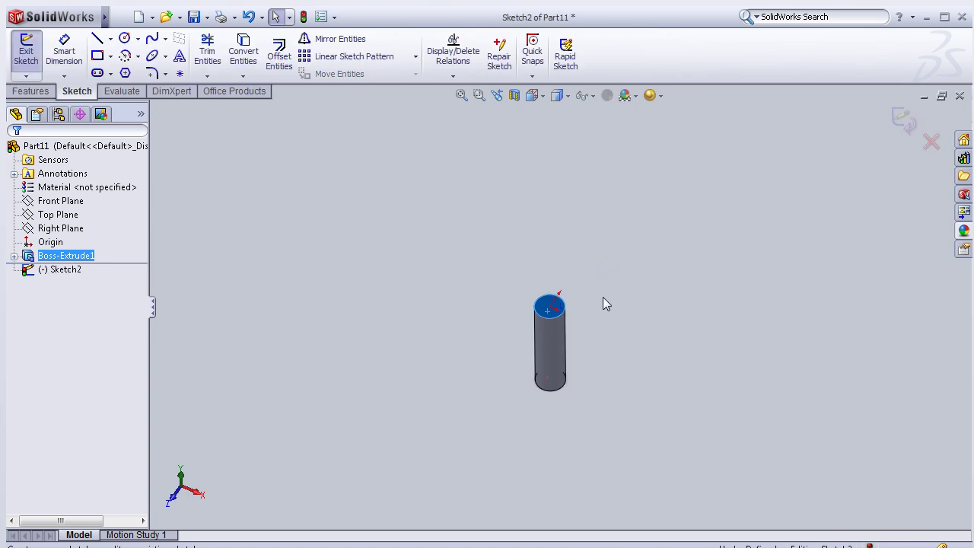
key(space)
click(624, 342)
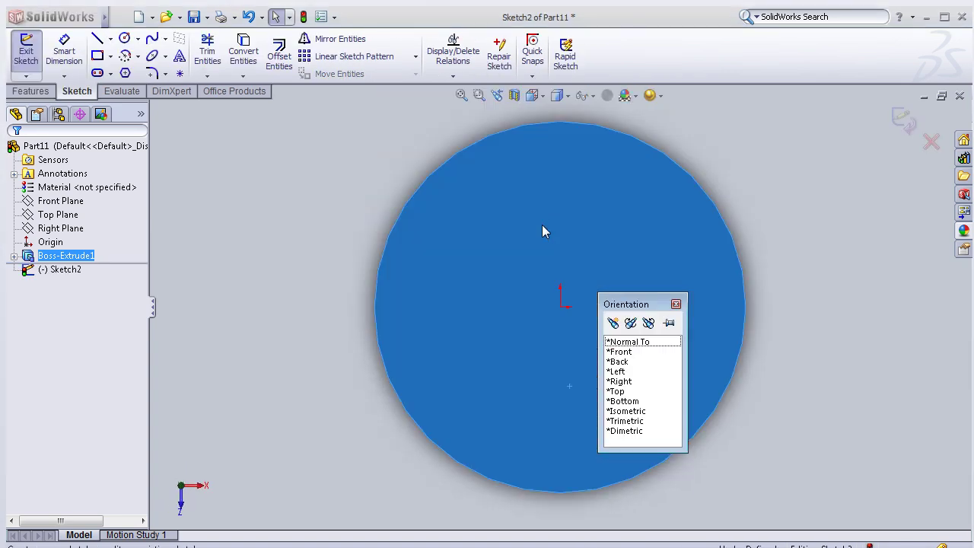
click(561, 307)
click(438, 155)
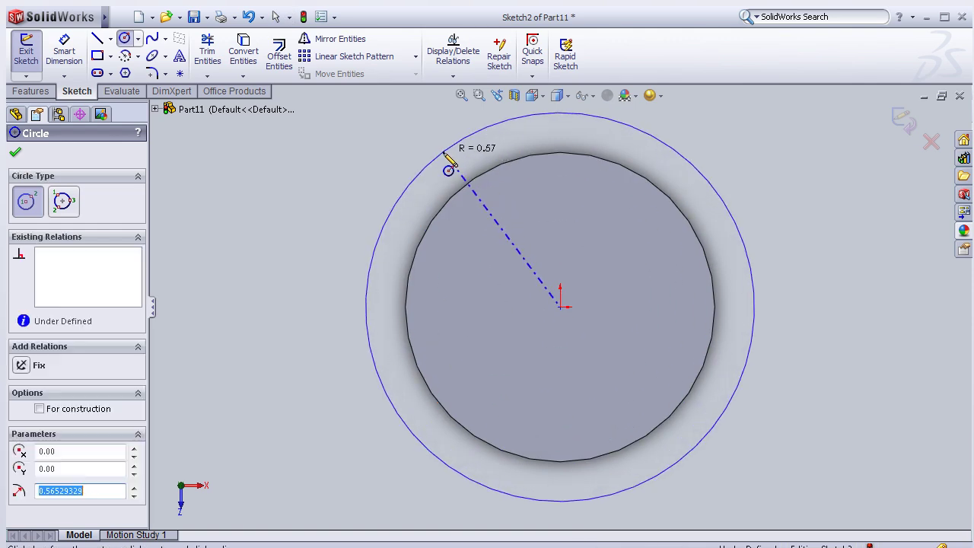
click(65, 55)
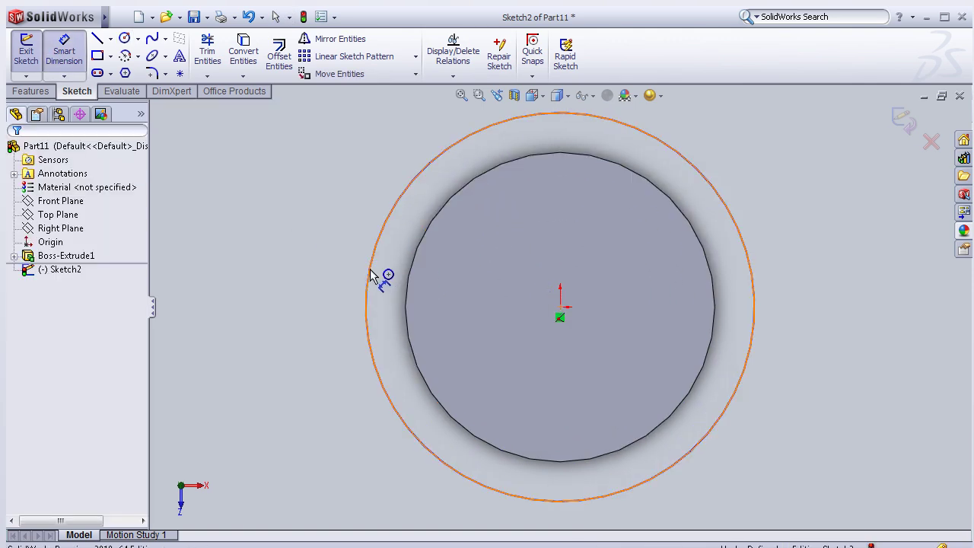
click(309, 281)
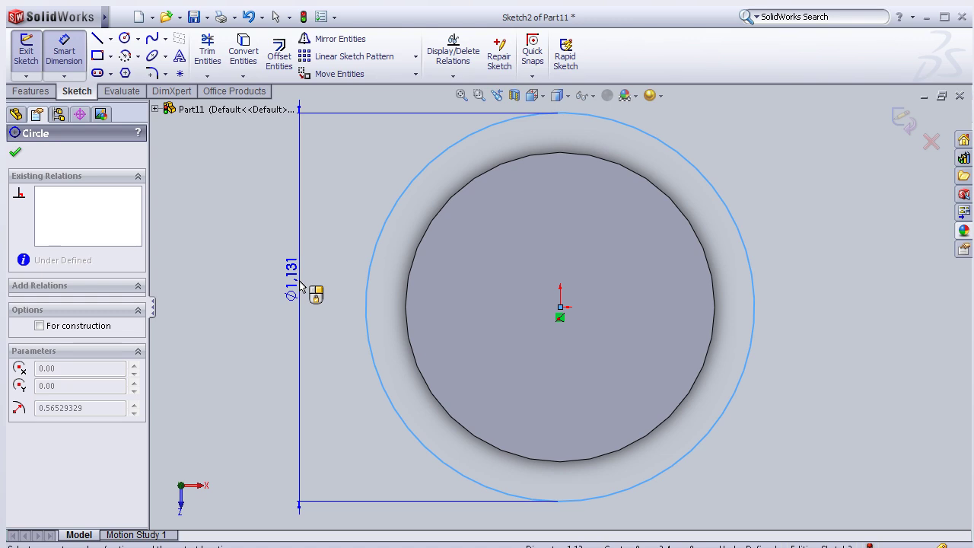
click(301, 284)
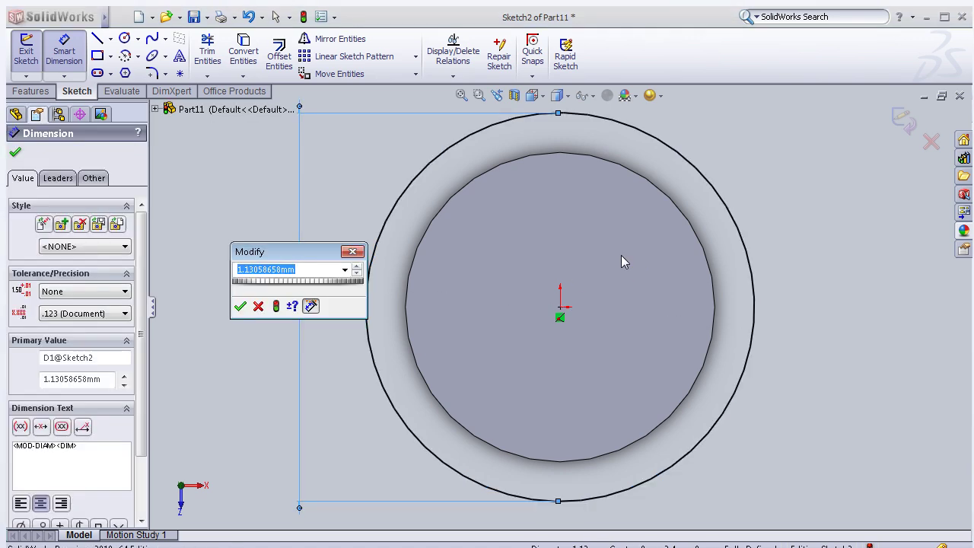
text(1.2)
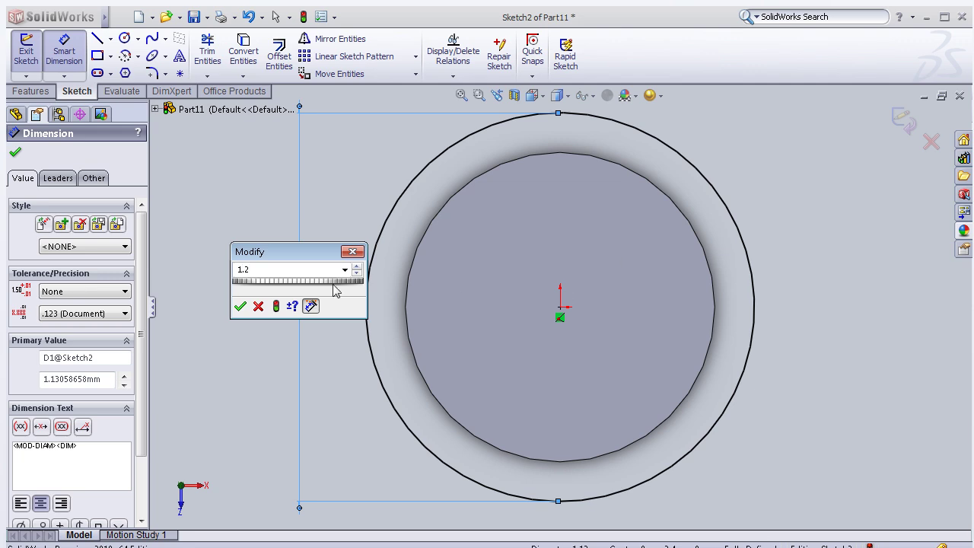
click(241, 307)
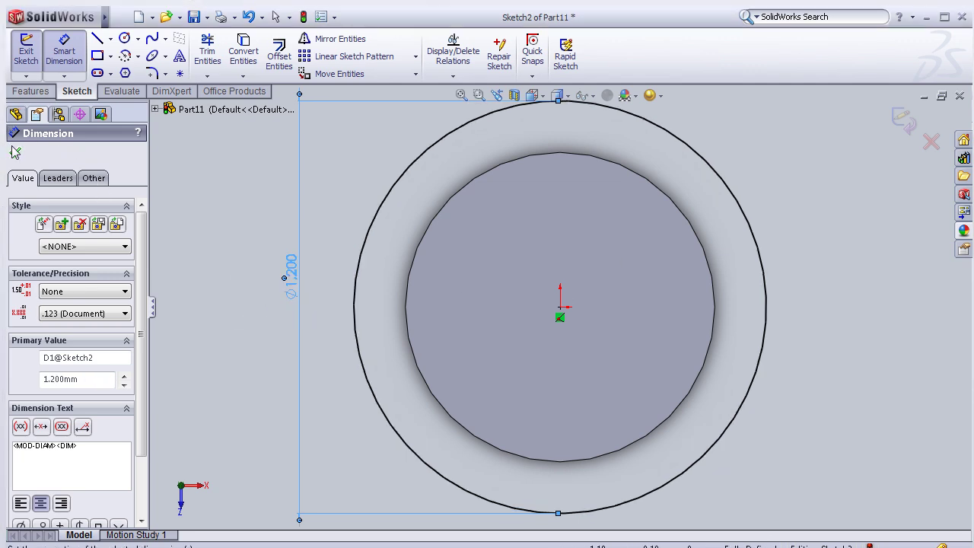
Step: Extrude the Ø1.200 circle 0.25 mm into a disc head
click(26, 94)
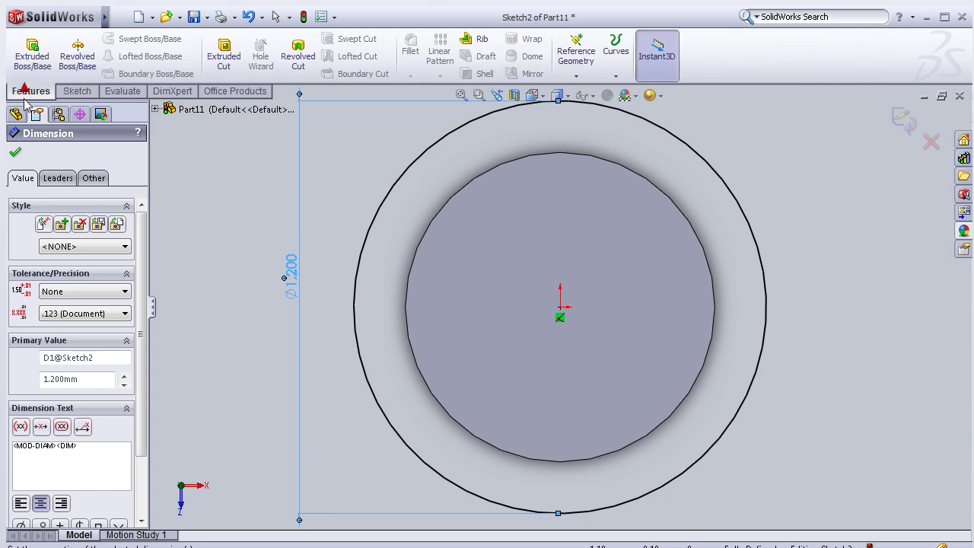
click(33, 61)
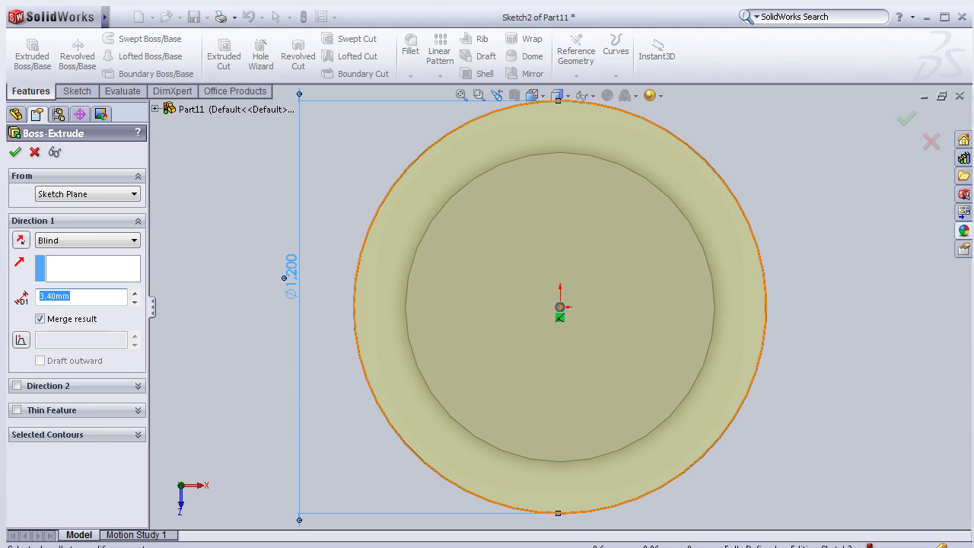
text(5)
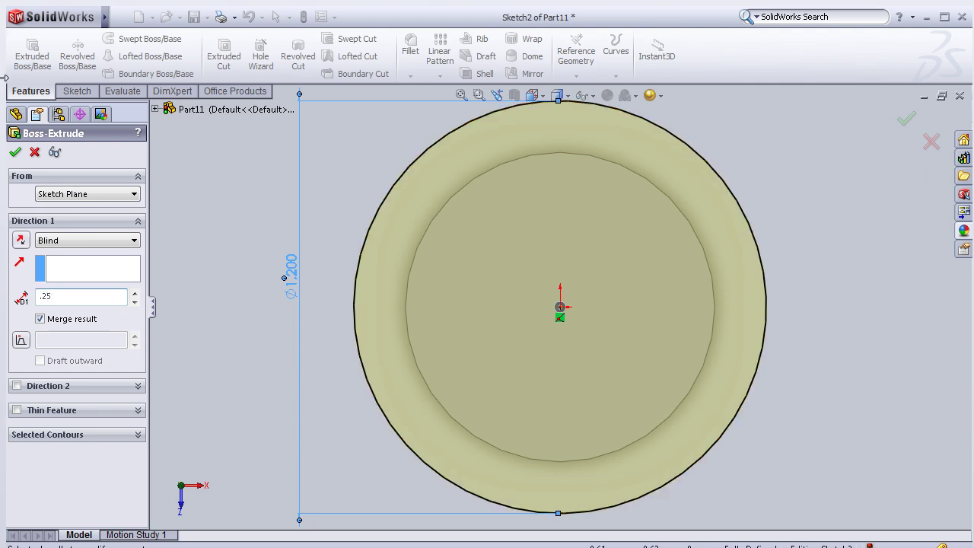
click(15, 153)
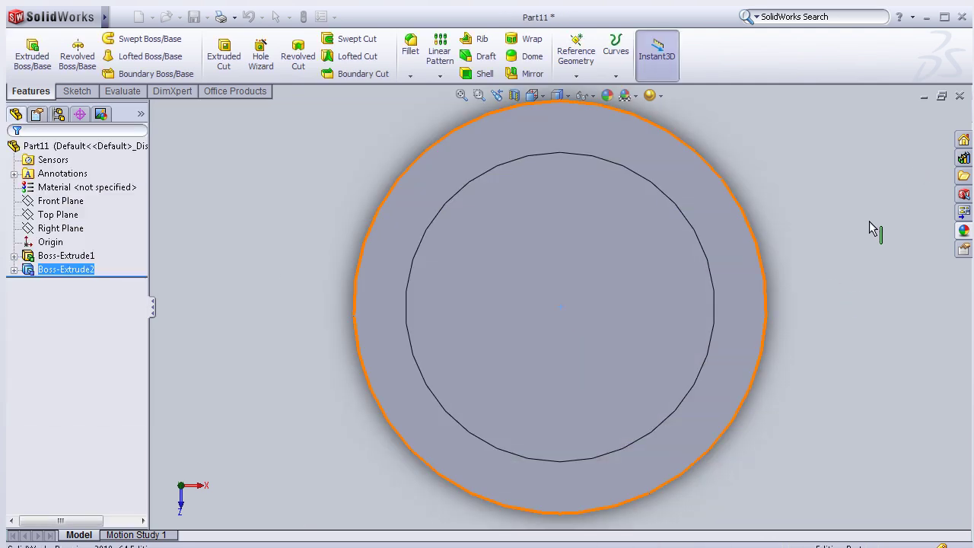
Step: Add a 0.20 mm dome to the disc's end face, reversed to curve inward
middle_drag(206, 240, 431, 259)
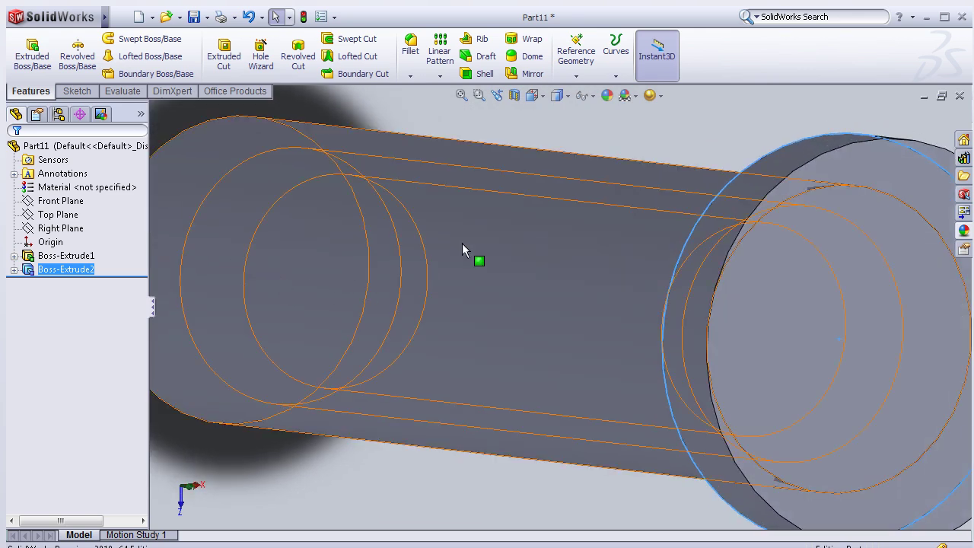
click(525, 56)
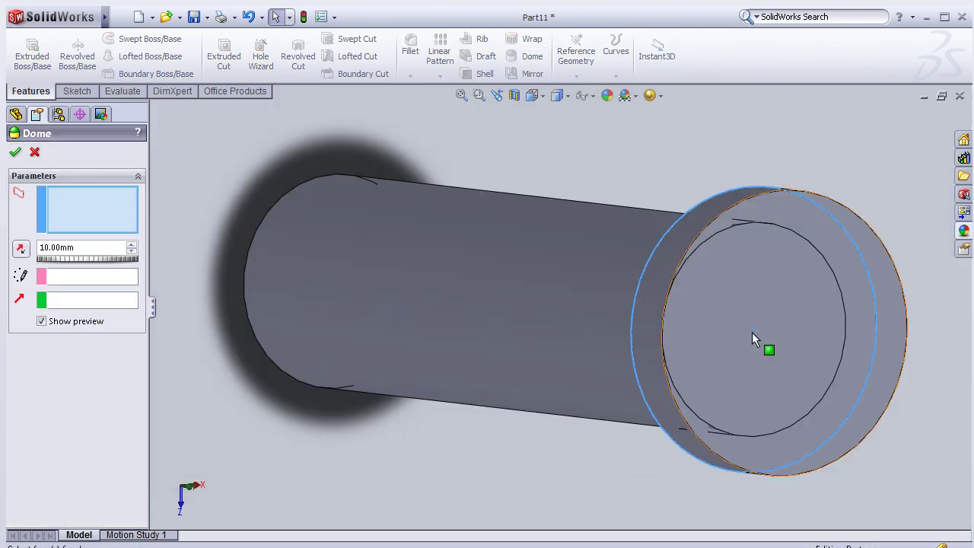
click(751, 332)
scroll(603, 388, up, 3)
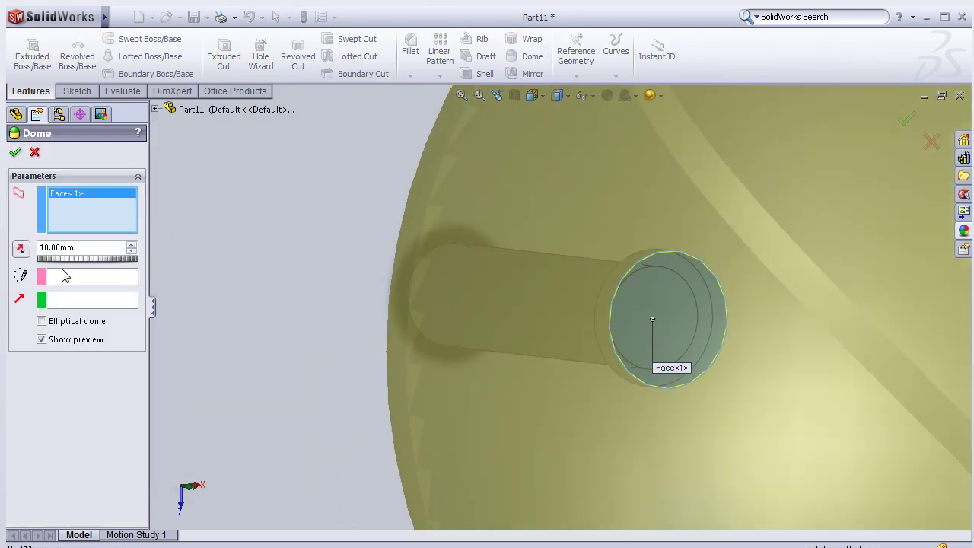
double_click(83, 246)
text(0.2)
key(Return)
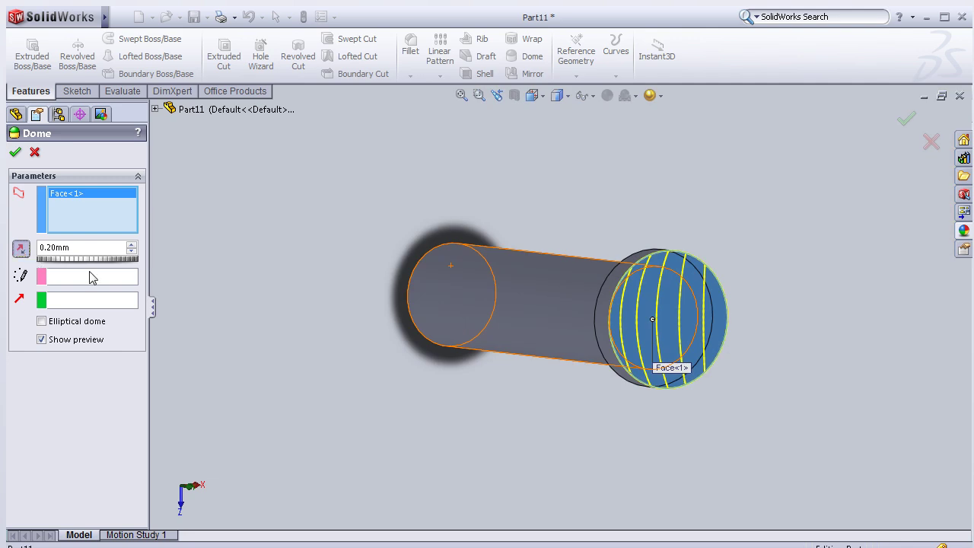
middle_drag(523, 445, 430, 358)
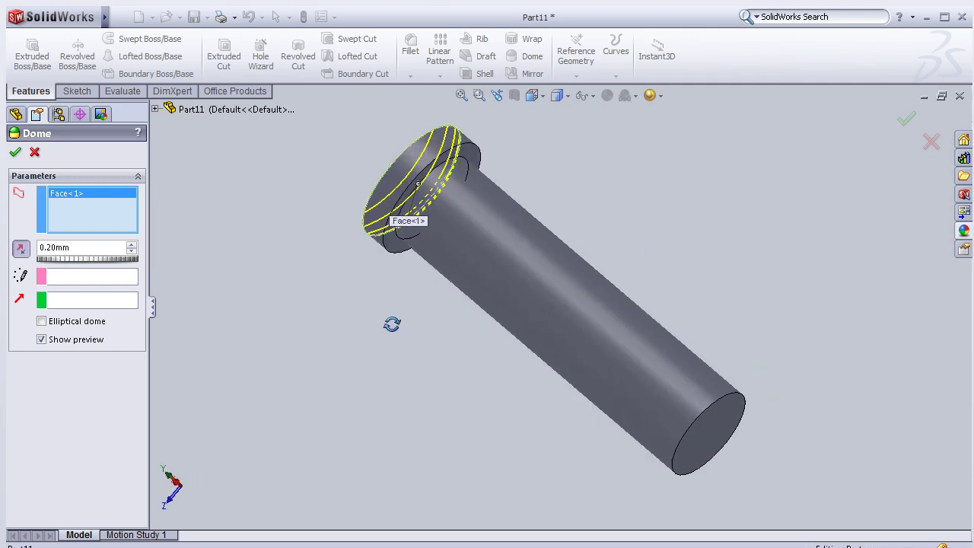
click(22, 249)
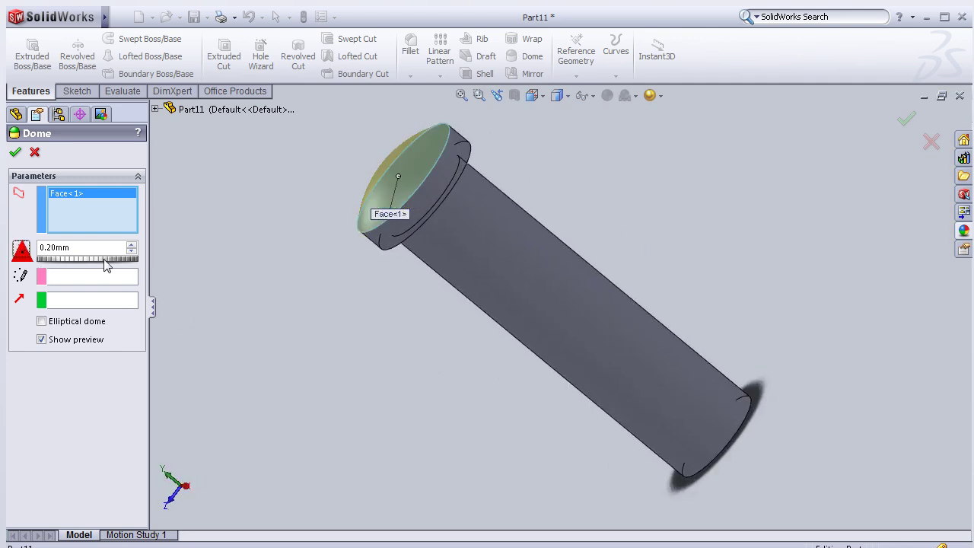
click(15, 152)
middle_drag(295, 297, 371, 309)
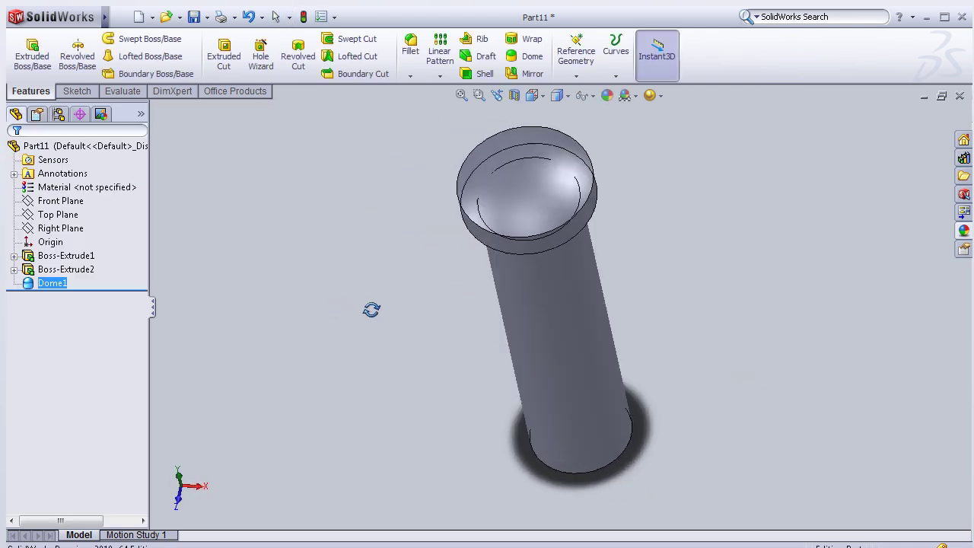
Step: Try a 1 mm fillet on the head's top rim edge, which raises a rebuild error
click(410, 47)
text(1.00mm)
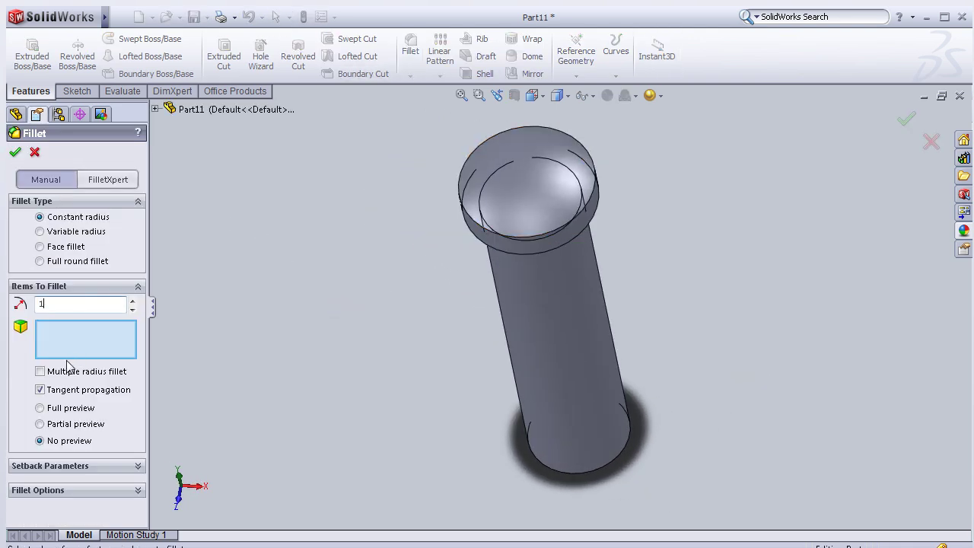
click(581, 216)
click(15, 152)
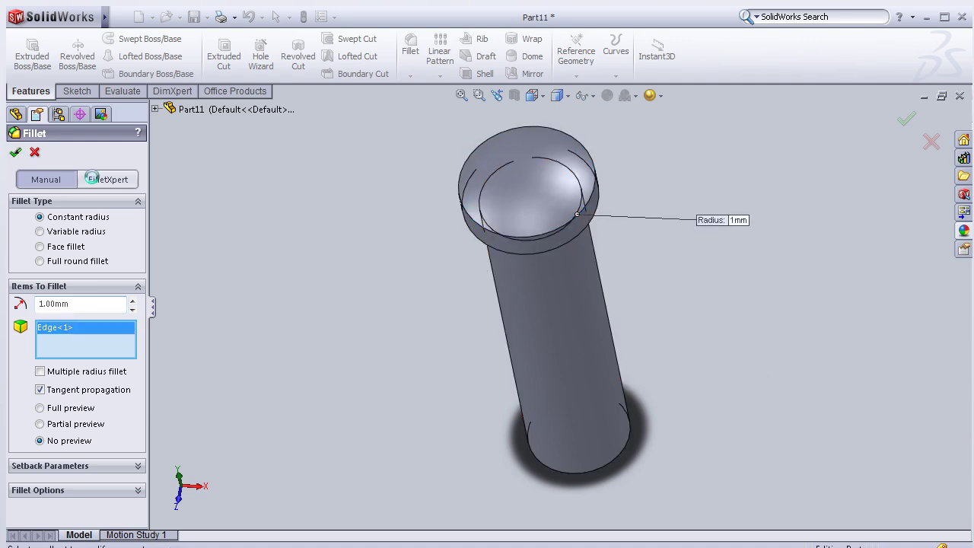
key(Escape)
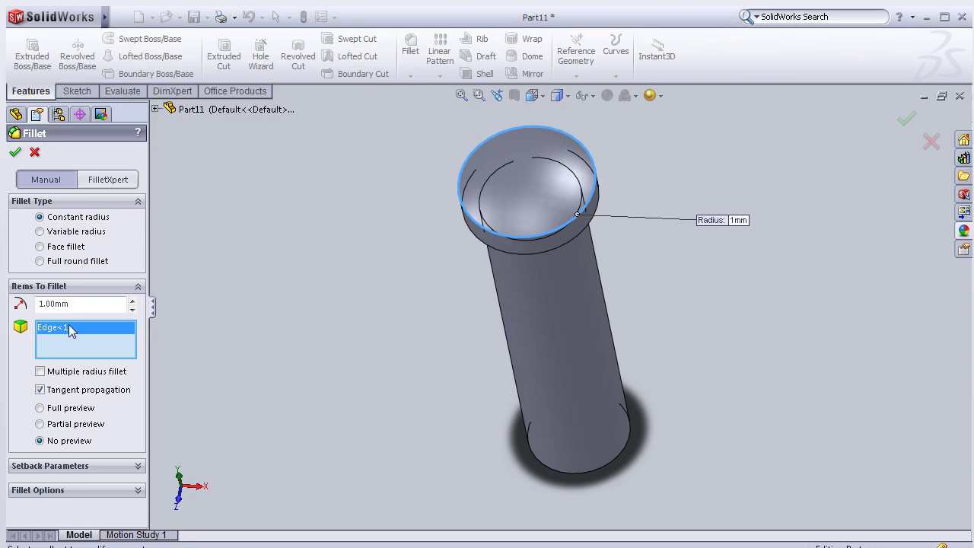
Step: Change the fillet radius to 0.20 mm, clear the rim edge, and cancel the fillet
double_click(53, 304)
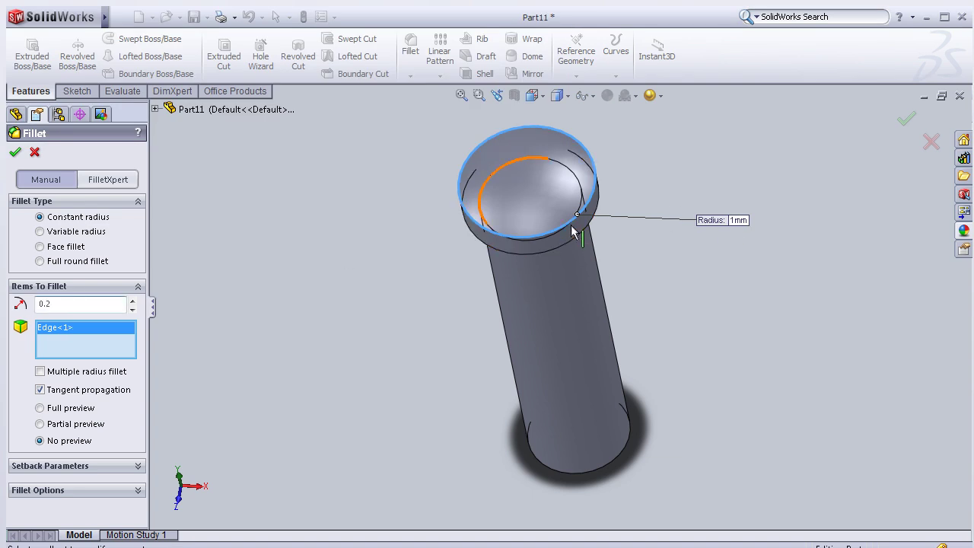
scroll(581, 251, down, 2)
scroll(582, 251, down, 3)
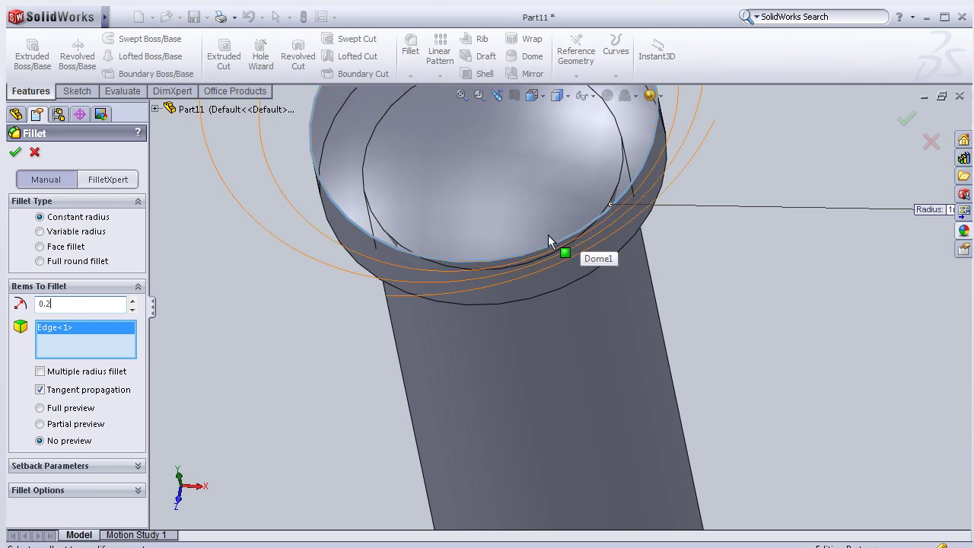
scroll(432, 291, down, 2)
click(432, 293)
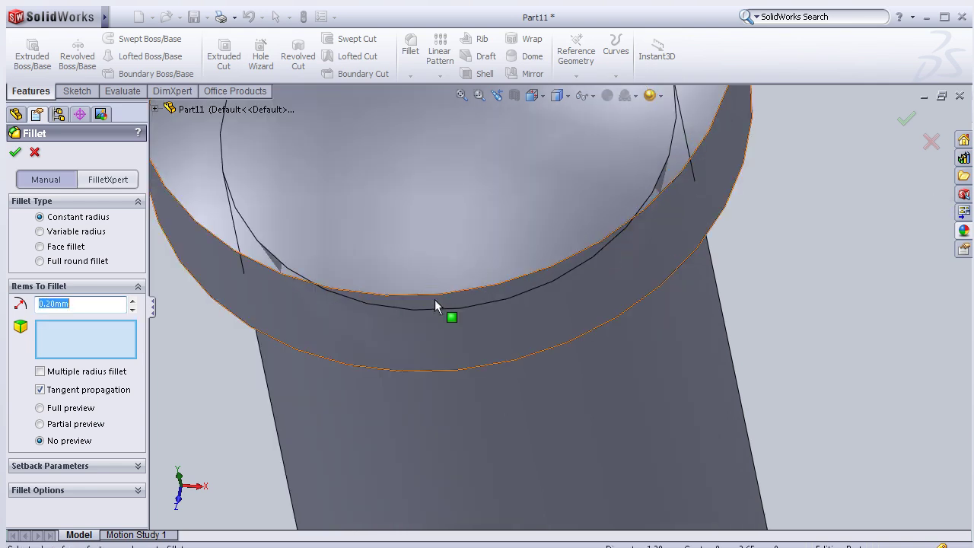
click(16, 152)
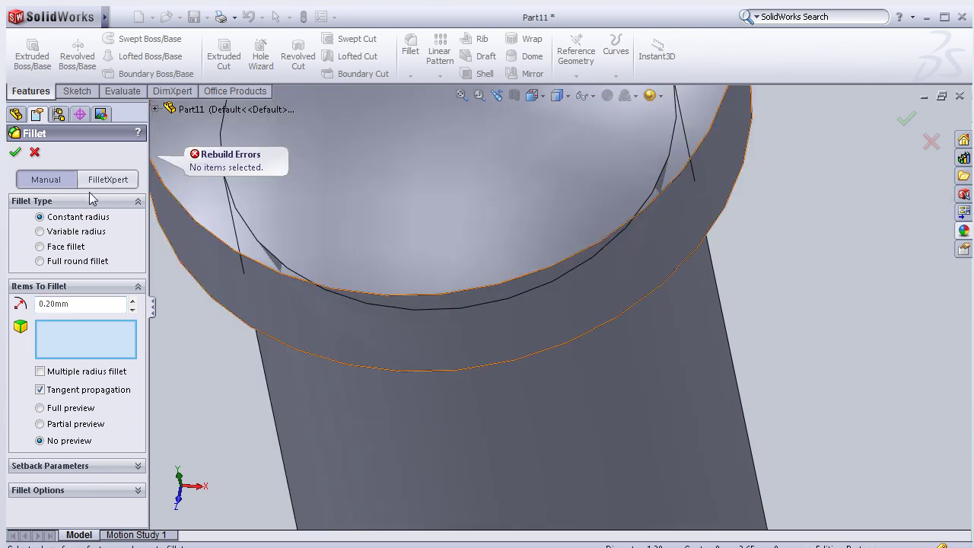
click(34, 153)
scroll(848, 212, up, 5)
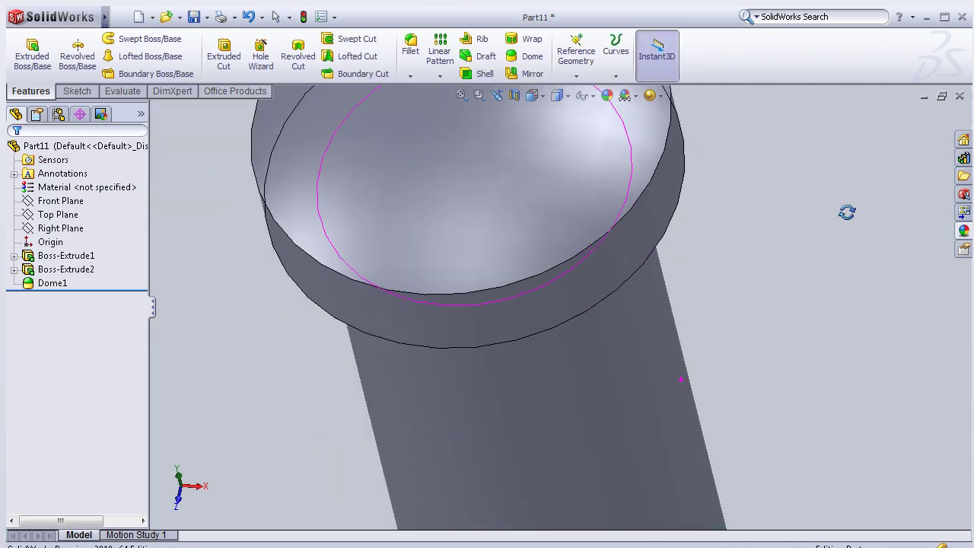
Step: Save the dome-capped pin part as 'srew' and return to the Assem1 assembly
middle_drag(848, 212, 754, 250)
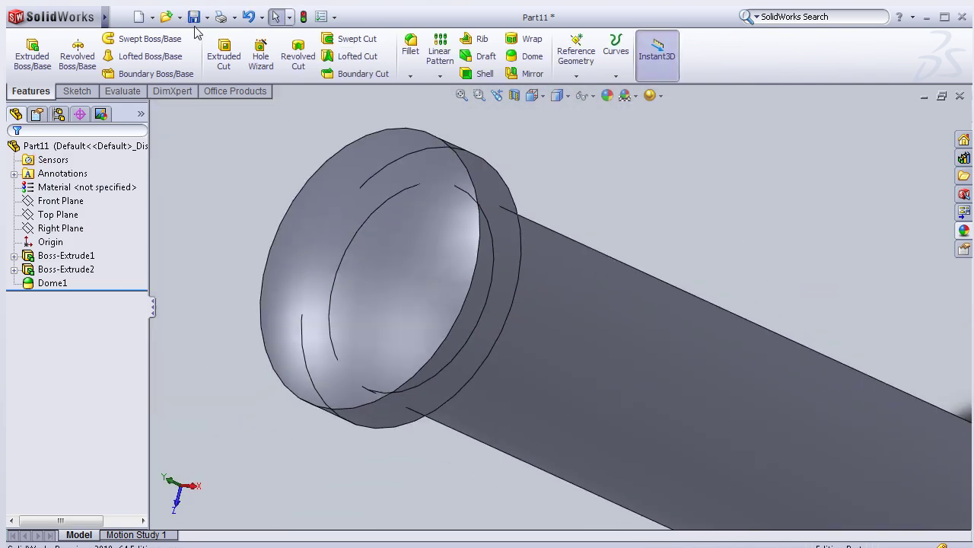
key(ctrl+s)
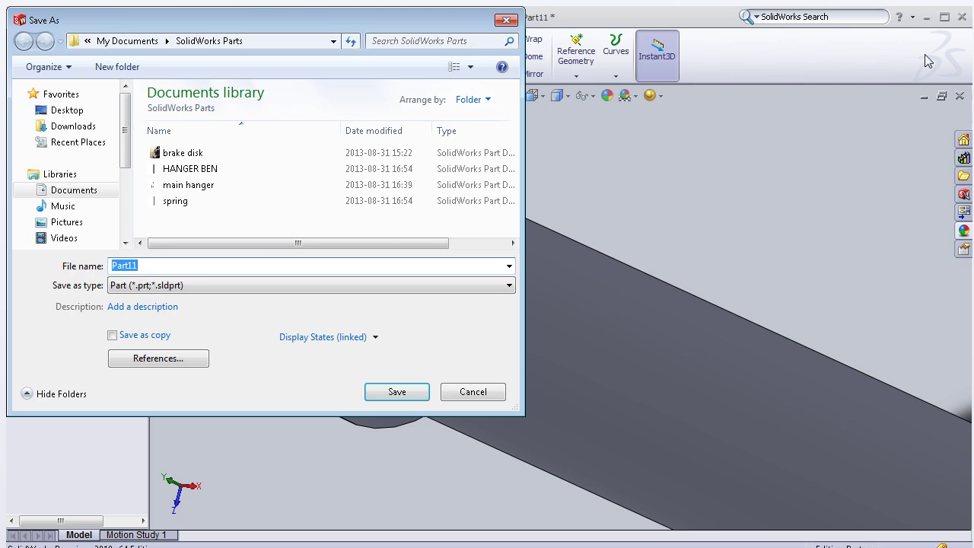
text(S)
key(BackSpace)
key(BackSpace)
text(sre)
click(395, 391)
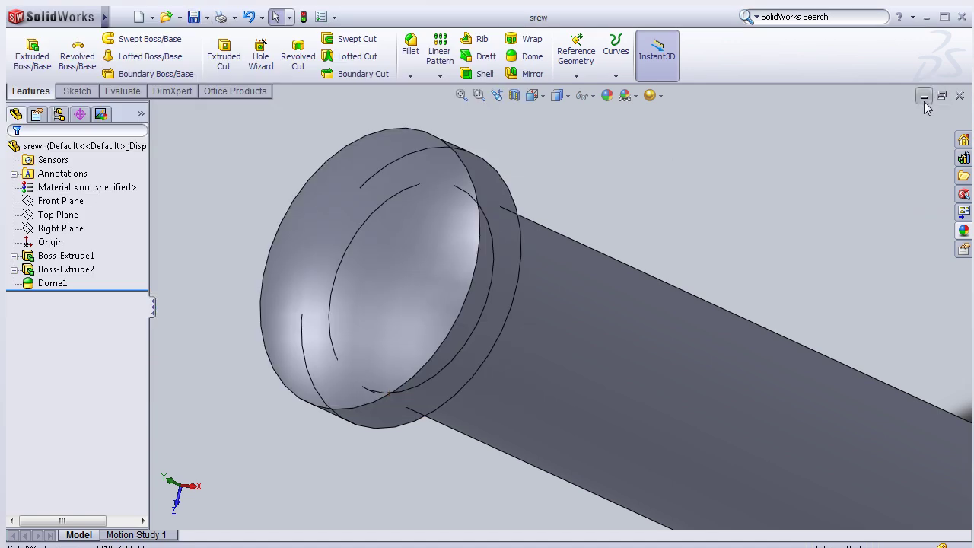
key(ctrl+Tab)
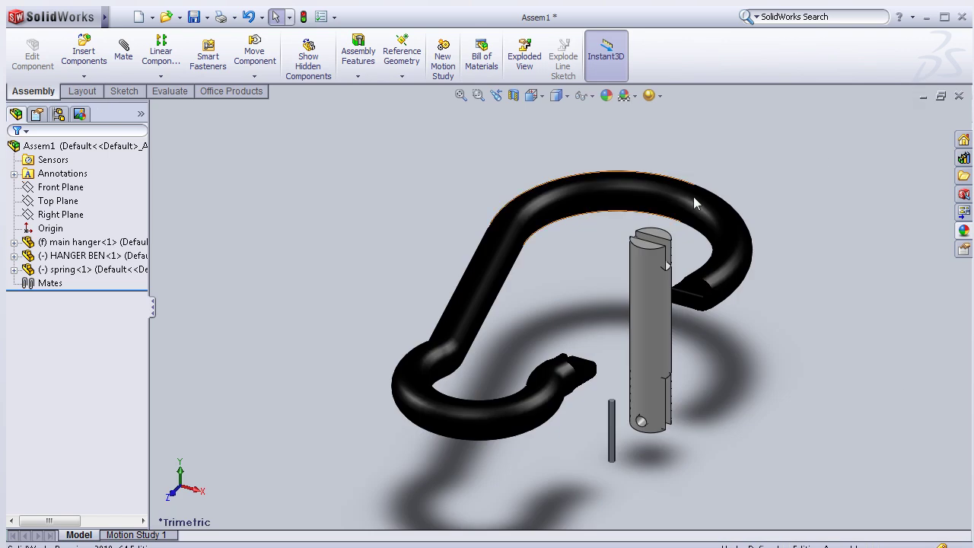
Step: Insert the open srew part into Assem1 and place it beside the gate pin
click(95, 66)
click(61, 376)
click(69, 428)
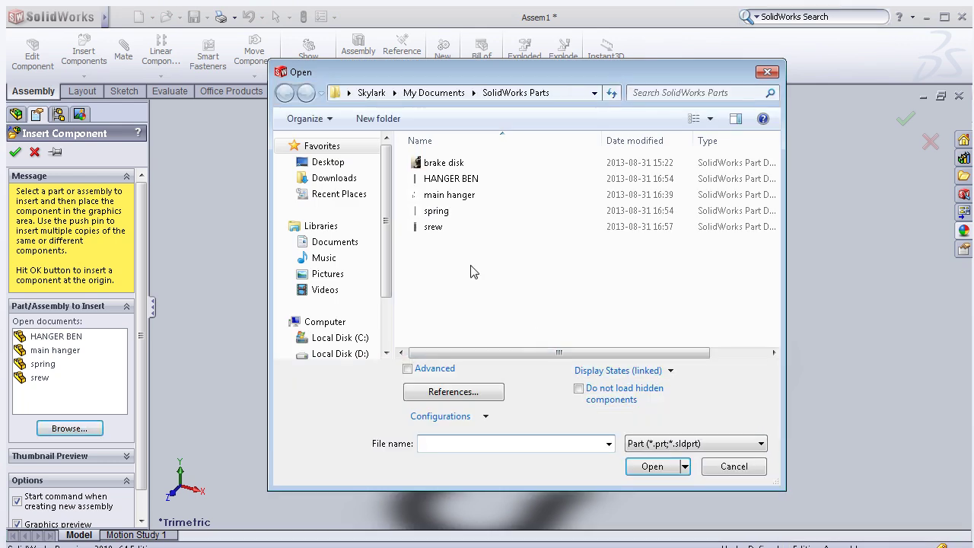
click(730, 467)
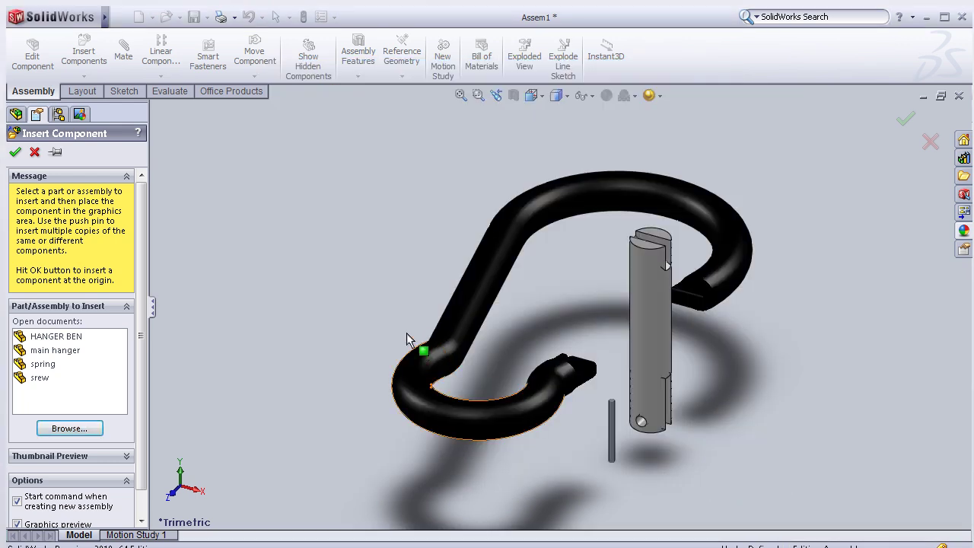
click(46, 378)
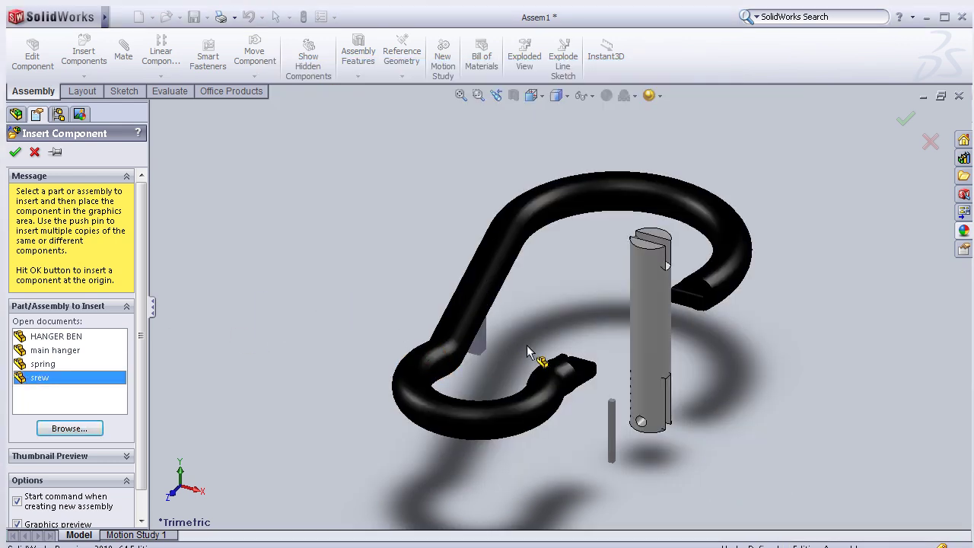
click(721, 446)
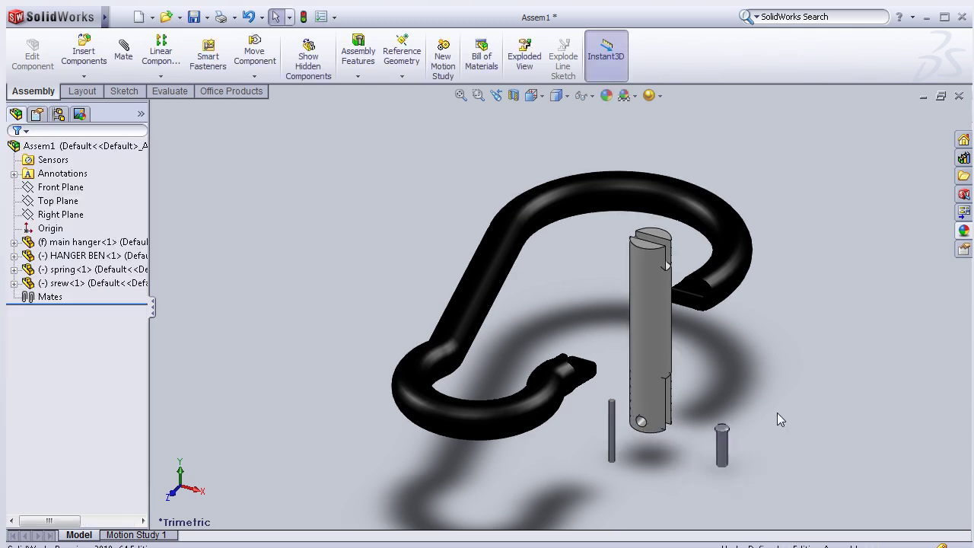
scroll(708, 487, down, 2)
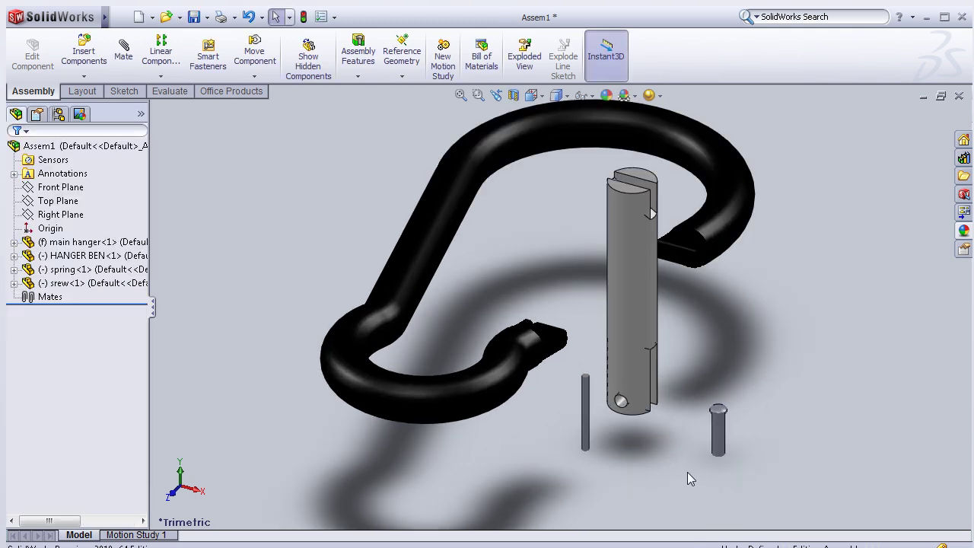
scroll(682, 476, down, 2)
scroll(683, 467, down, 2)
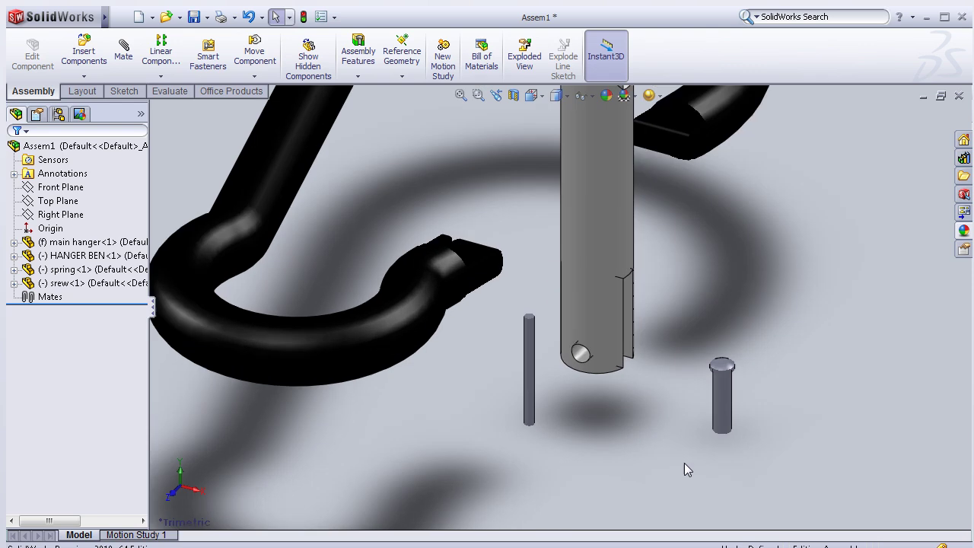
mouse_move(695, 245)
middle_down()
mouse_move(675, 324)
mouse_move(686, 336)
middle_up()
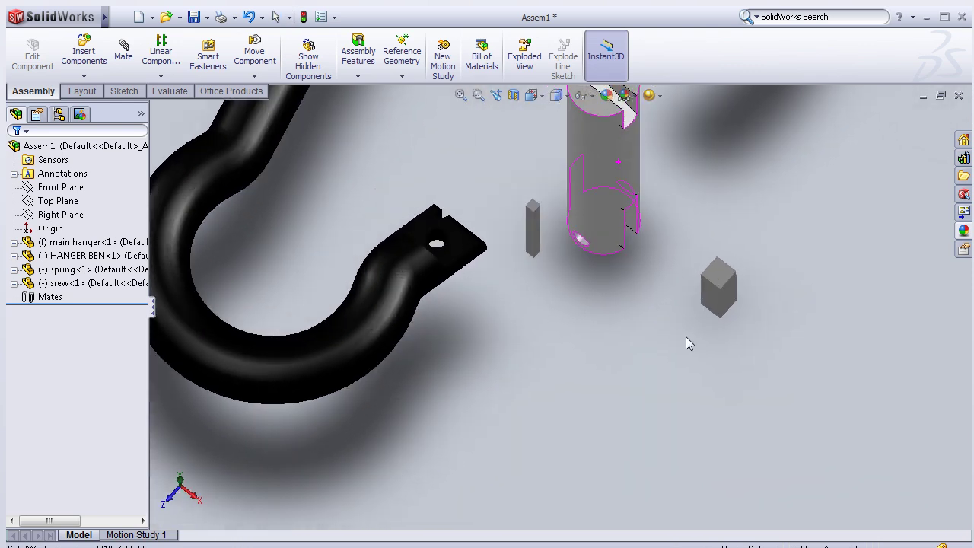
mouse_move(495, 347)
middle_down()
mouse_move(512, 248)
mouse_move(496, 289)
middle_up()
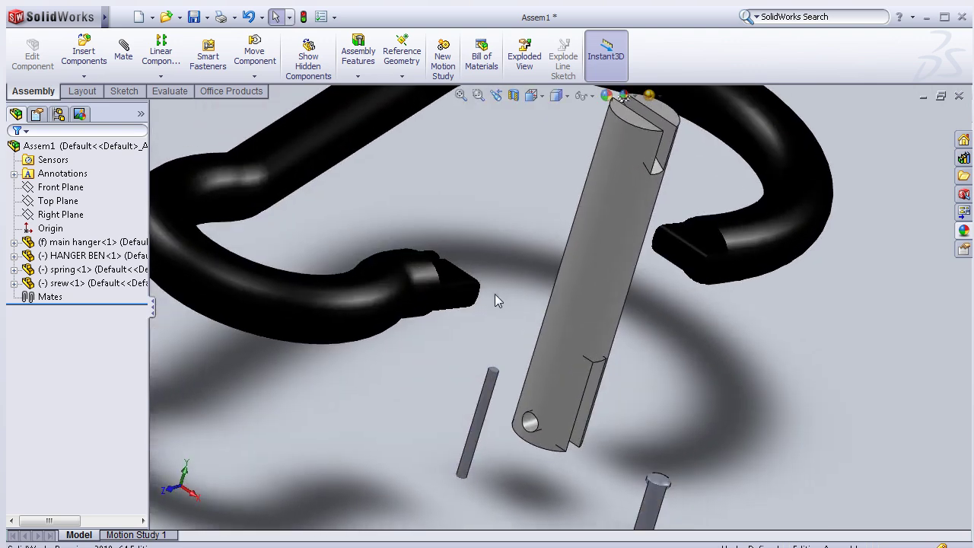
scroll(495, 300, down, 2)
scroll(499, 331, up, 2)
scroll(500, 330, up, 2)
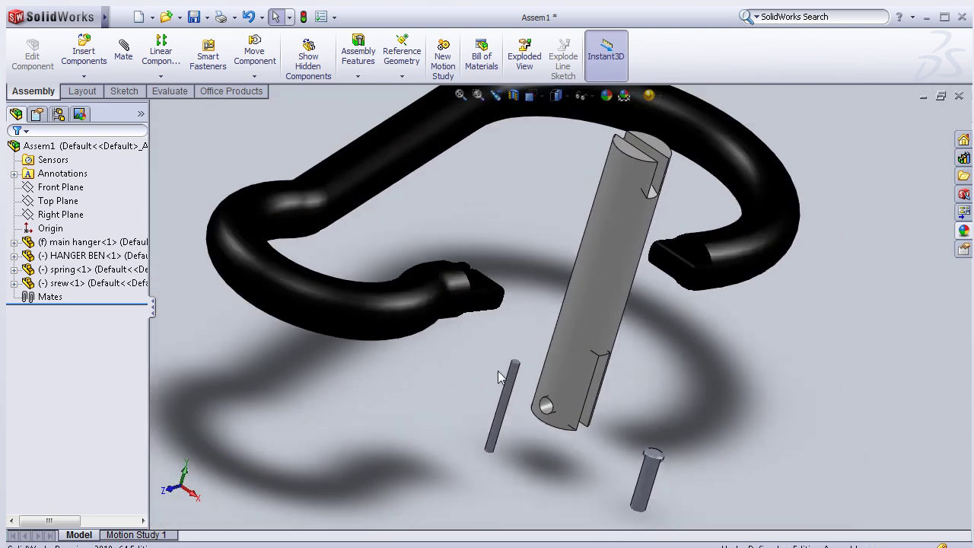
mouse_move(446, 383)
middle_down()
mouse_move(457, 294)
mouse_move(439, 370)
middle_up()
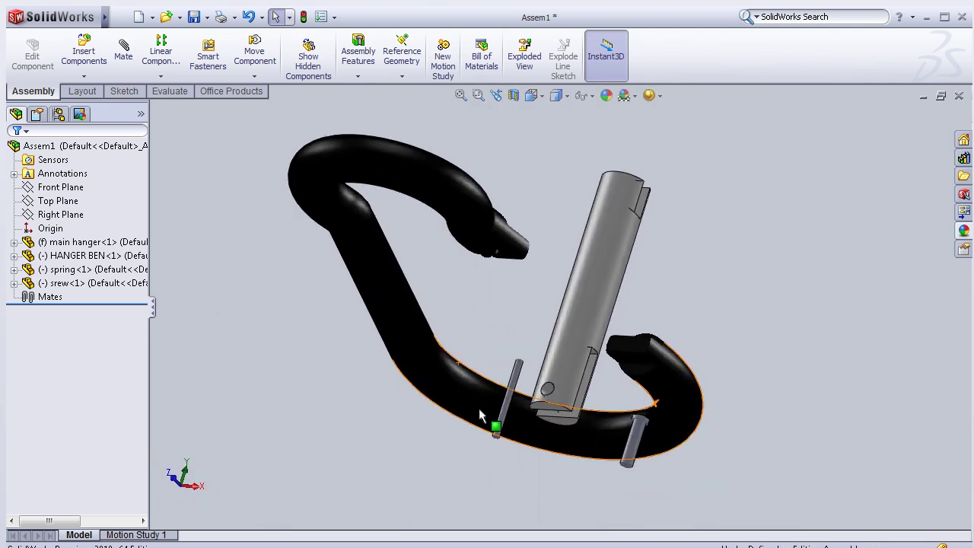
scroll(479, 407, down, 2)
middle_drag(479, 408, 461, 306)
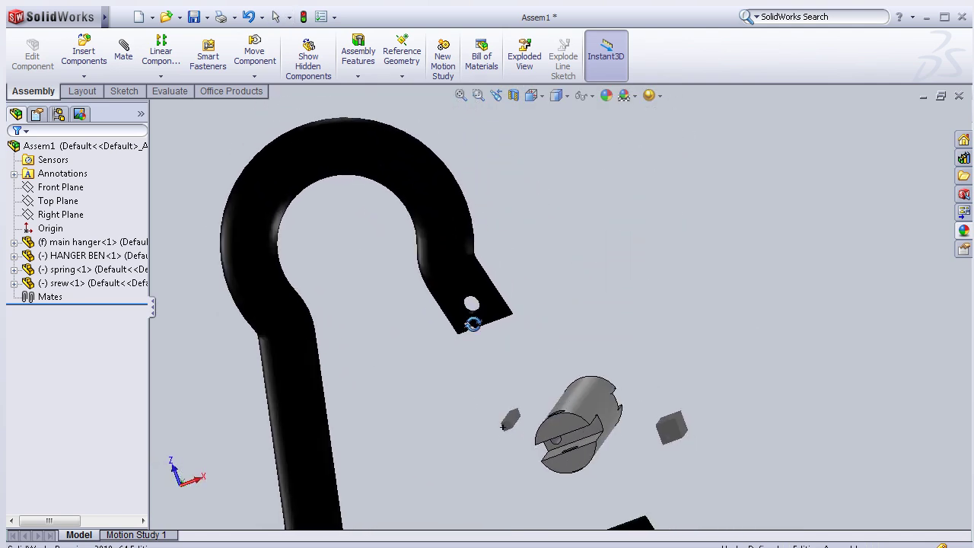
middle_drag(461, 432, 496, 450)
mouse_move(469, 379)
middle_down()
mouse_move(456, 372)
mouse_move(480, 367)
mouse_move(479, 358)
mouse_move(478, 373)
middle_up()
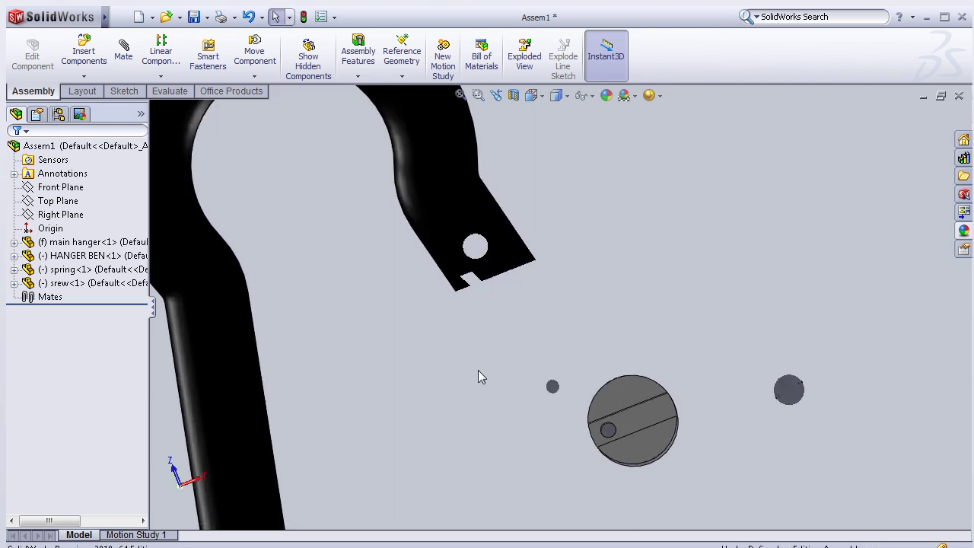
scroll(478, 374, down, 2)
mouse_move(615, 361)
middle_down()
mouse_move(586, 304)
mouse_move(583, 374)
mouse_move(504, 454)
middle_up()
scroll(763, 328, down, 3)
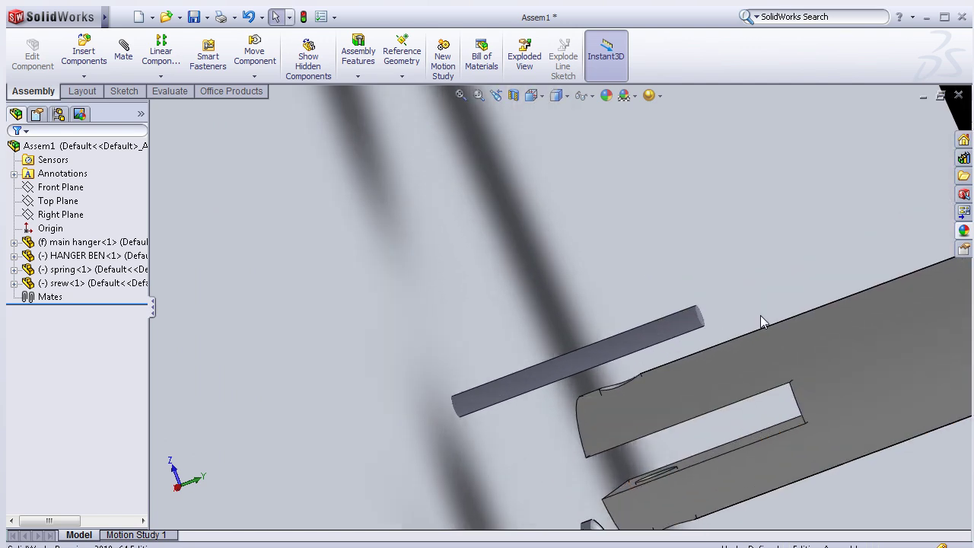
click(702, 323)
mouse_move(647, 293)
middle_down()
mouse_move(670, 246)
mouse_move(743, 187)
middle_up()
Step: Start a new mate and select the gate's hole face next to the spring
click(124, 47)
middle_drag(636, 366, 590, 357)
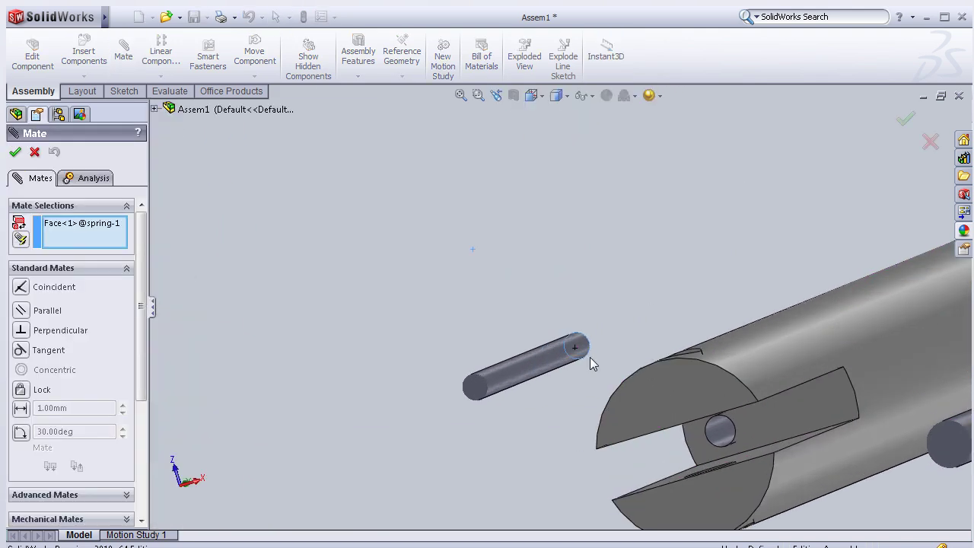
middle_drag(586, 270, 584, 214)
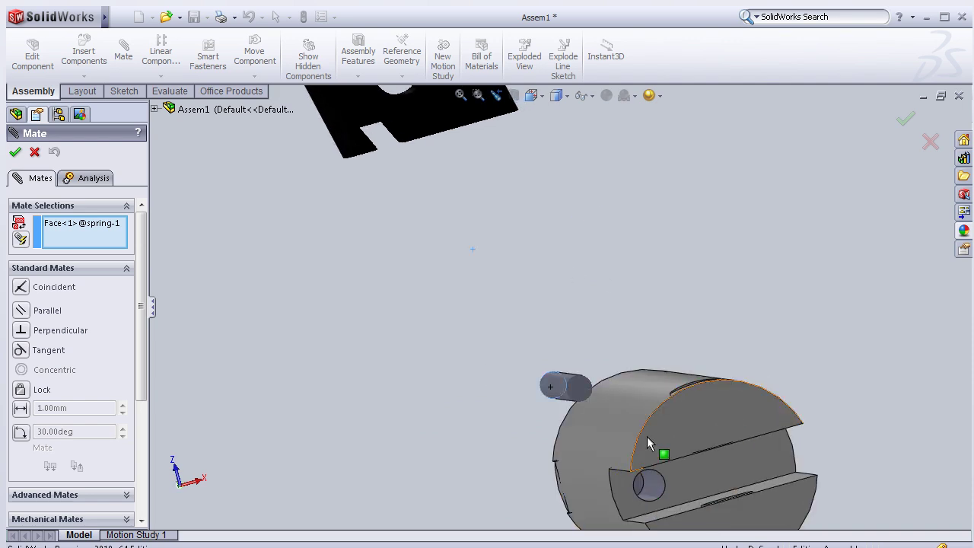
middle_drag(662, 455, 619, 242)
middle_drag(596, 441, 612, 211)
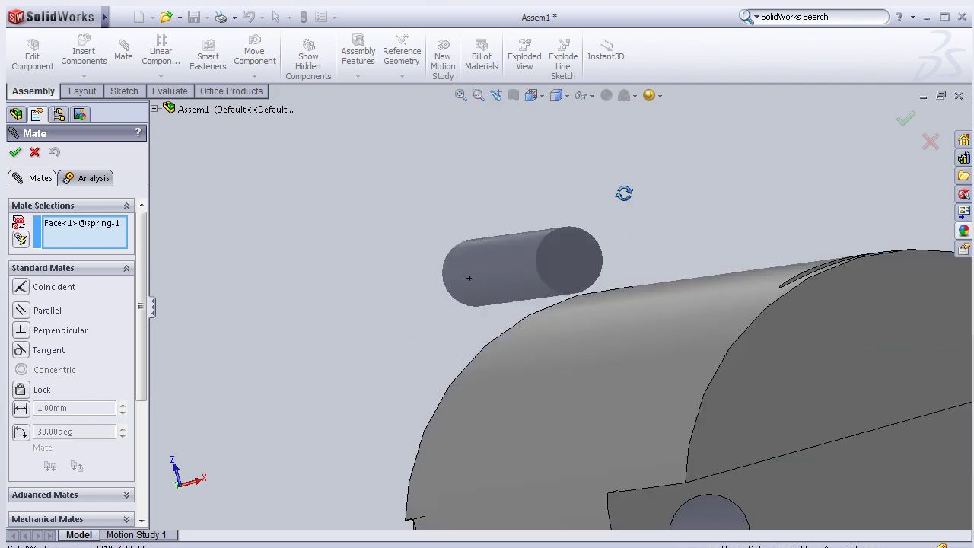
middle_drag(607, 333, 354, 263)
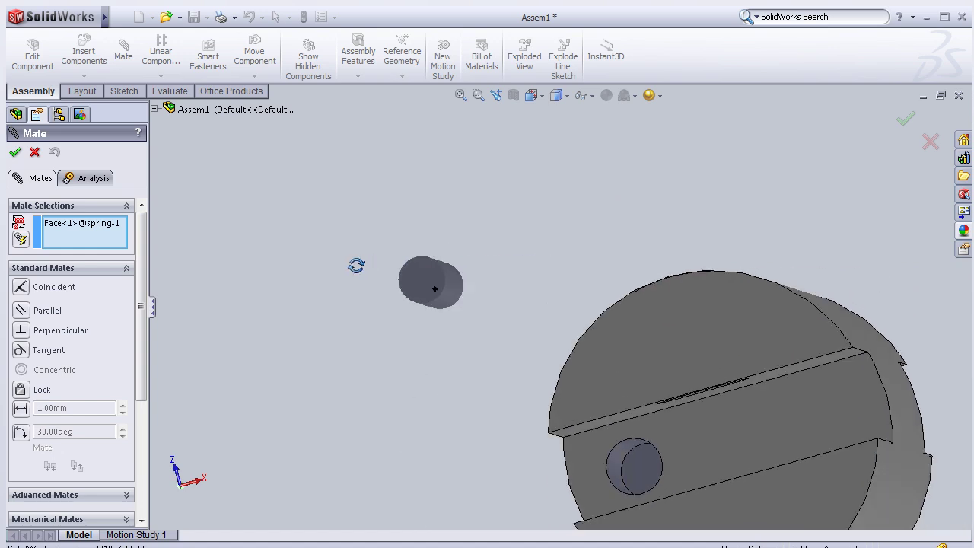
click(632, 472)
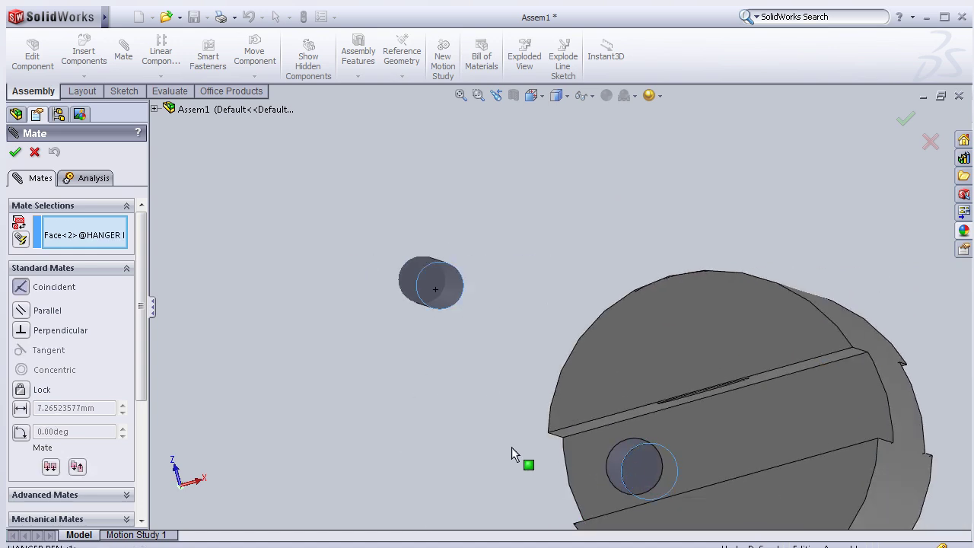
Step: Make it a 0.1 mm distance mate between the spring pin and the hanger face
mouse_move(144, 293)
mouse_down()
mouse_move(138, 348)
mouse_move(139, 308)
mouse_up()
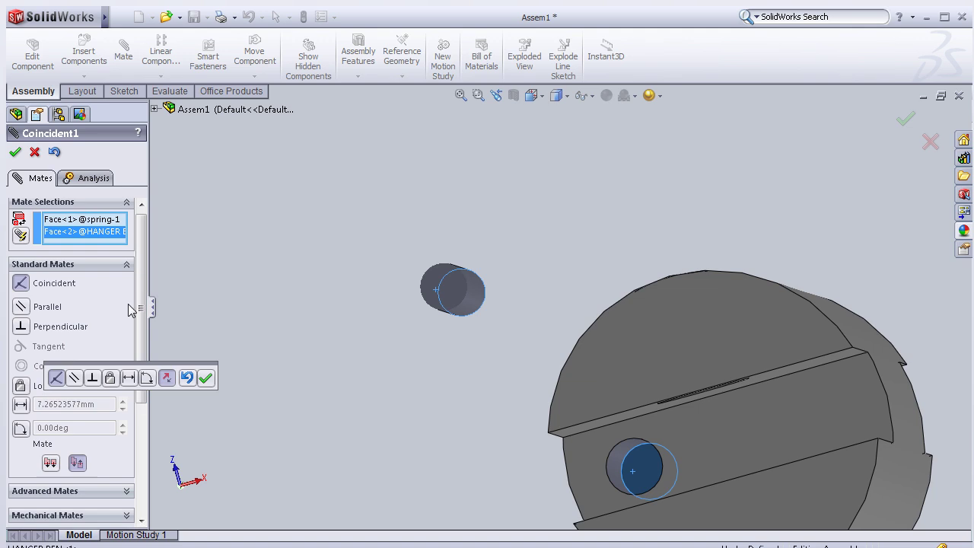
drag(138, 308, 145, 270)
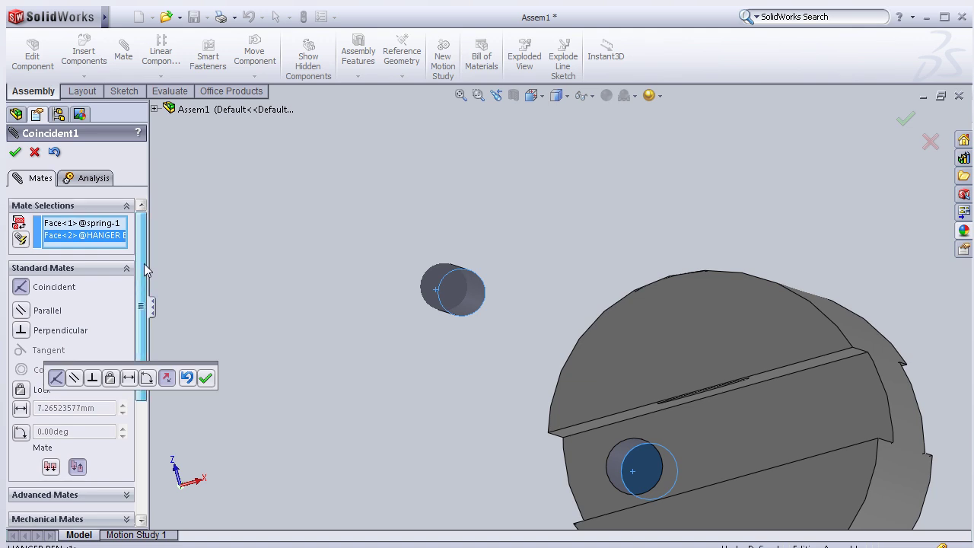
click(75, 378)
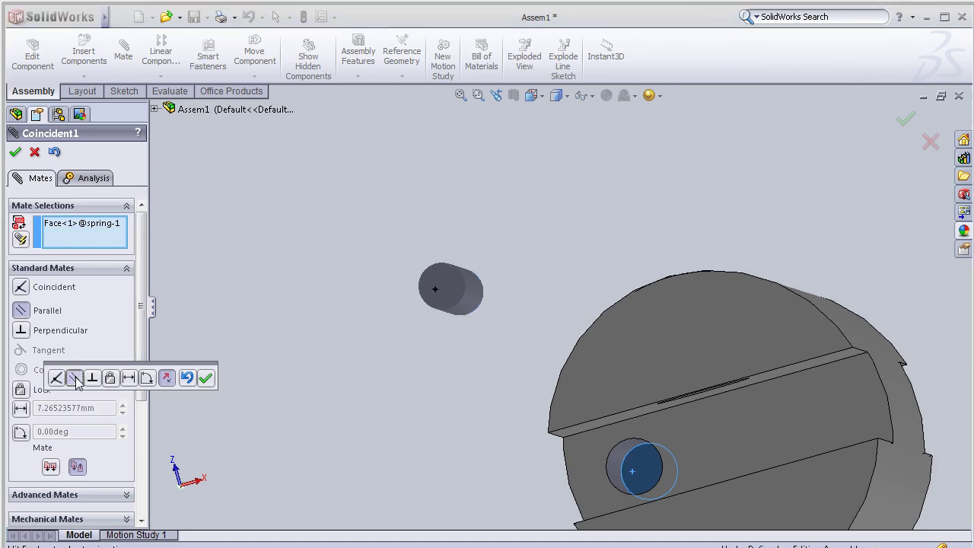
click(55, 289)
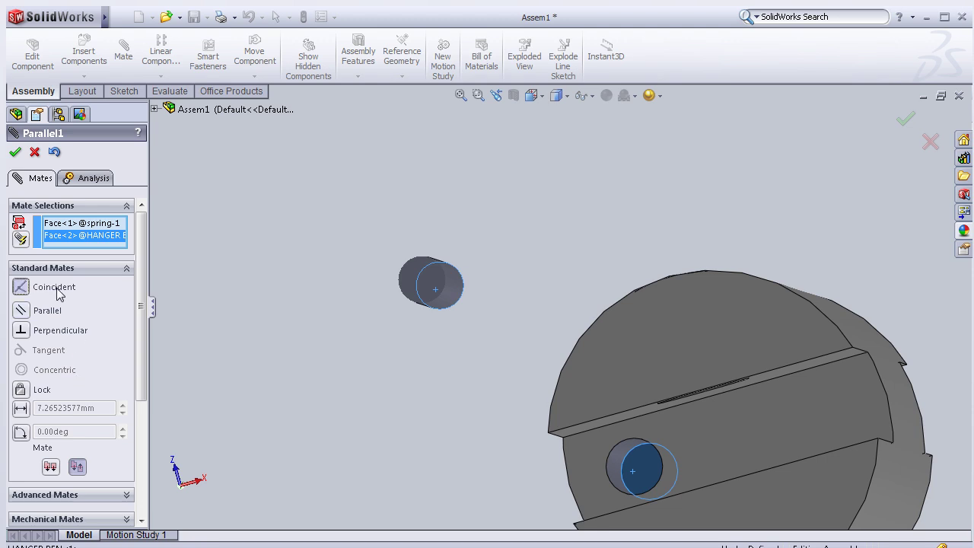
click(23, 410)
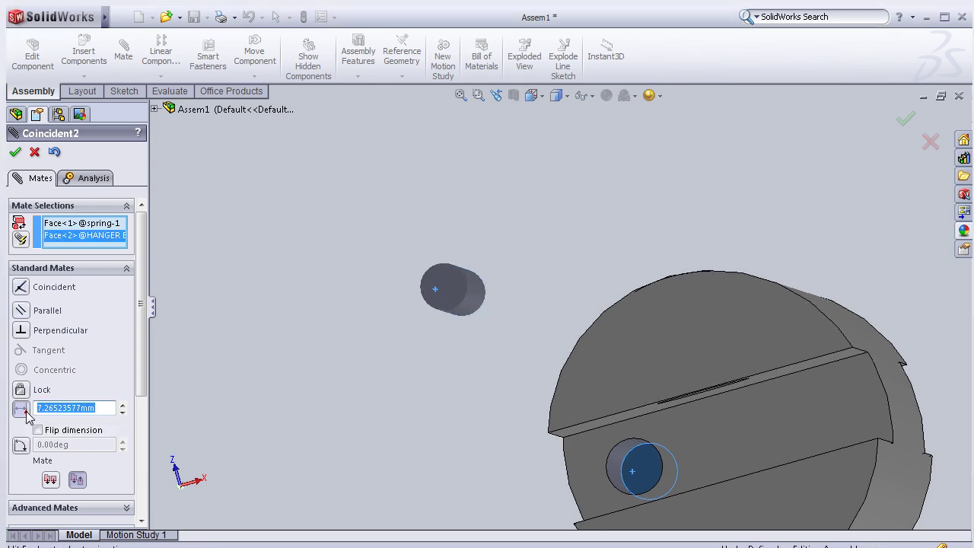
click(107, 407)
text(0.1)
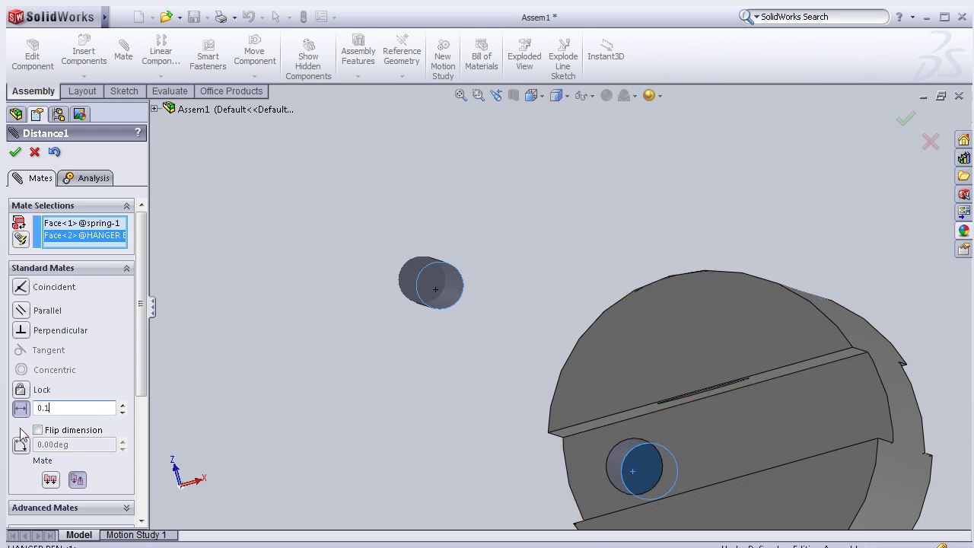
key(Return)
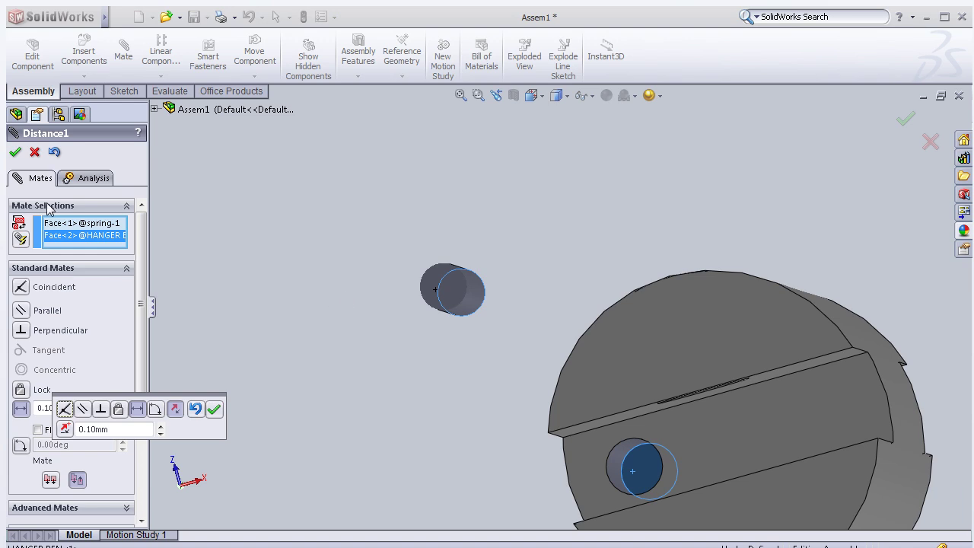
click(214, 410)
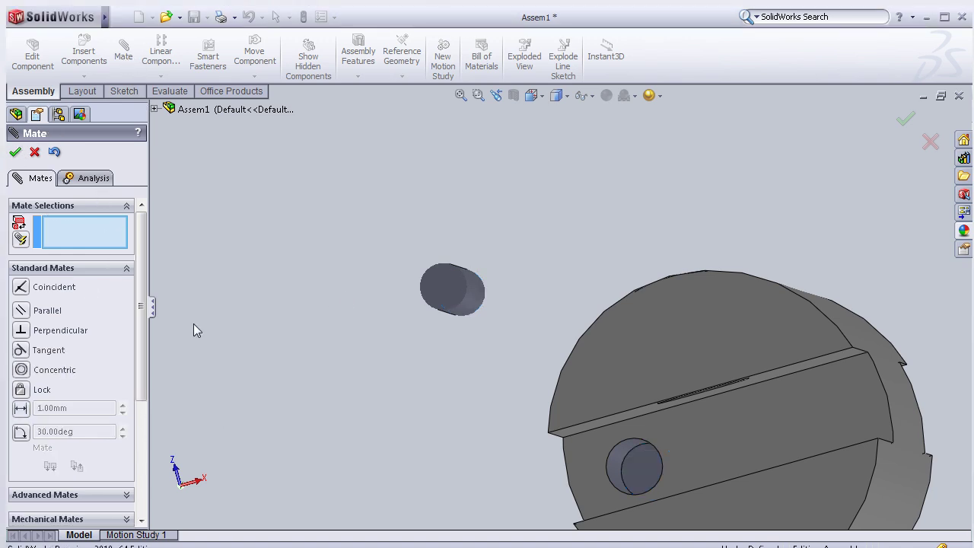
Step: Mate the pin's circular edge concentric with the gate tube's hole and inspect the fit
click(465, 304)
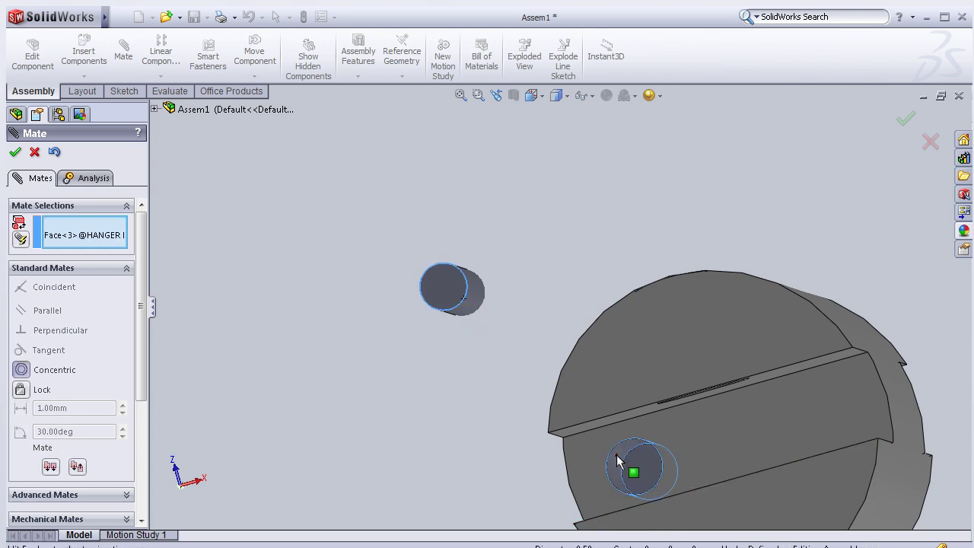
mouse_move(517, 468)
middle_down()
mouse_move(419, 441)
mouse_move(382, 449)
mouse_move(388, 463)
mouse_move(446, 293)
middle_up()
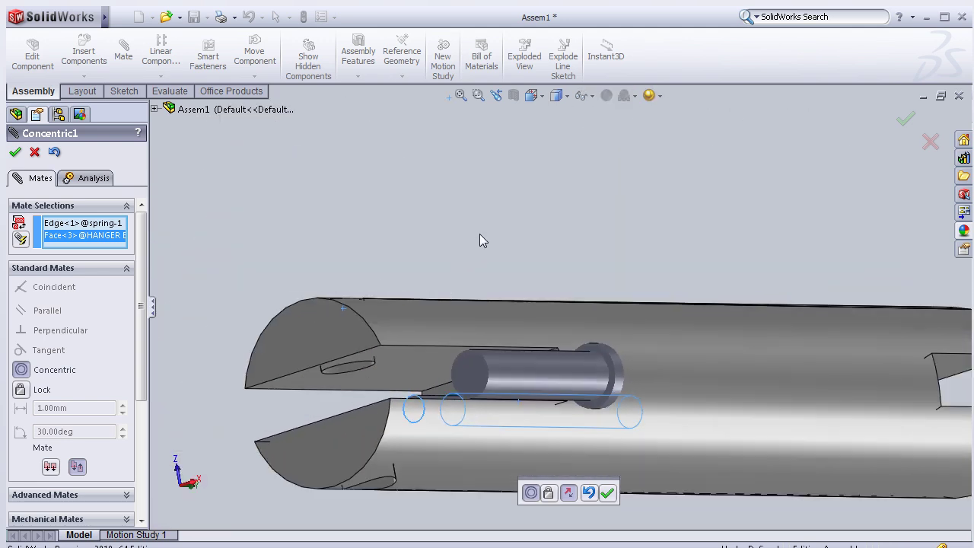
middle_drag(479, 240, 428, 263)
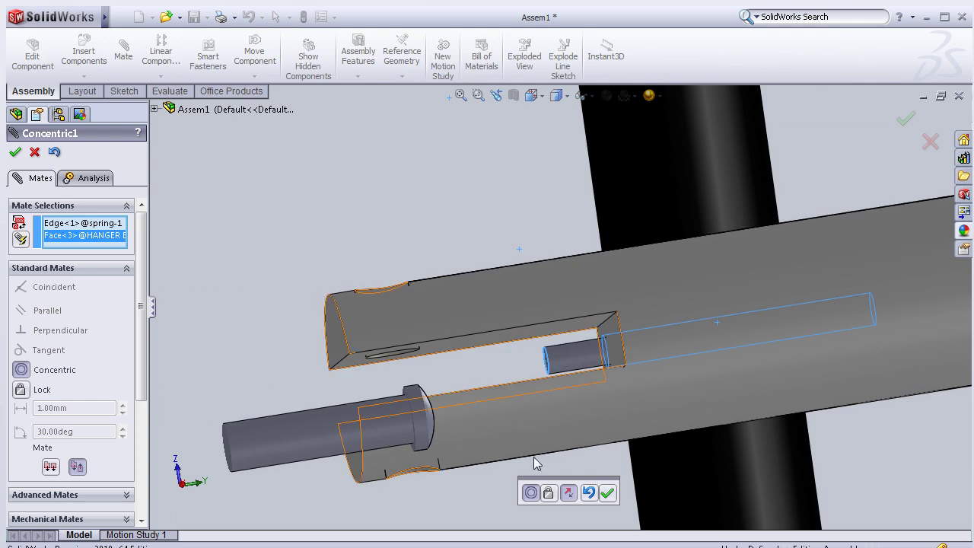
click(607, 493)
mouse_move(371, 254)
middle_down()
mouse_move(396, 243)
mouse_move(434, 289)
mouse_move(444, 341)
mouse_move(367, 338)
mouse_move(423, 363)
mouse_move(387, 330)
mouse_move(365, 330)
mouse_move(398, 341)
mouse_move(502, 342)
mouse_move(517, 370)
mouse_move(413, 370)
mouse_move(402, 391)
mouse_move(307, 381)
mouse_move(327, 385)
middle_up()
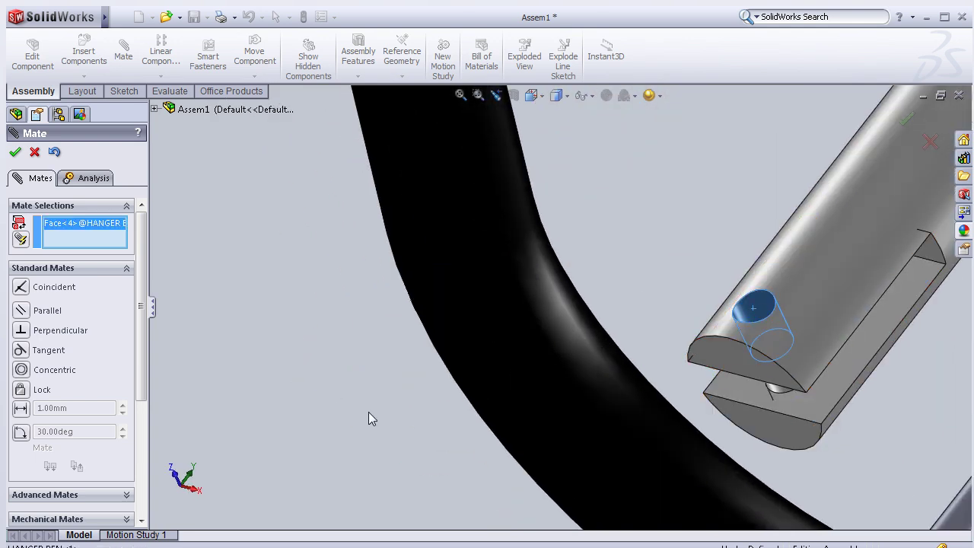
mouse_move(361, 420)
middle_down()
mouse_move(385, 398)
mouse_move(730, 401)
mouse_move(753, 384)
middle_up()
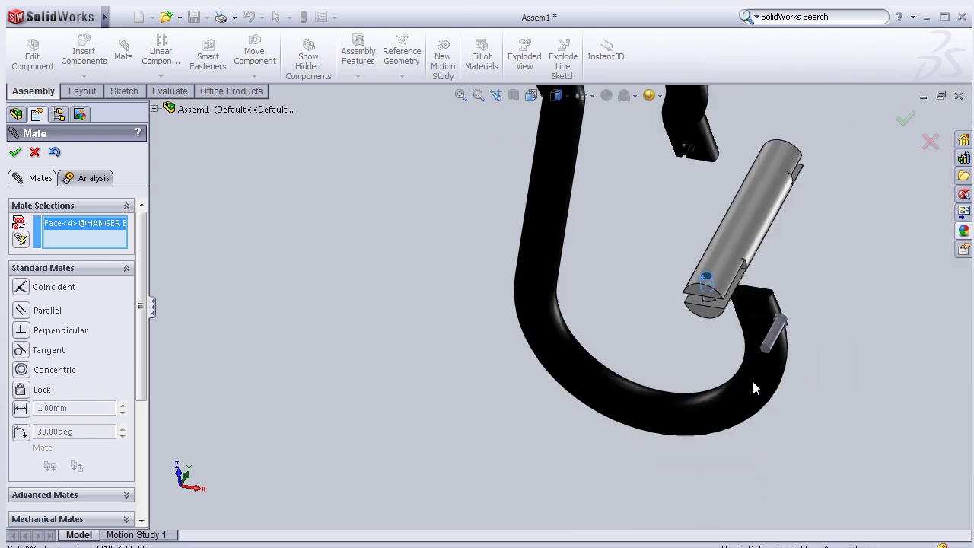
mouse_move(776, 322)
middle_down()
mouse_move(696, 373)
mouse_move(686, 402)
mouse_move(804, 148)
mouse_move(637, 185)
mouse_move(623, 174)
mouse_move(749, 121)
mouse_move(750, 112)
mouse_move(622, 257)
middle_up()
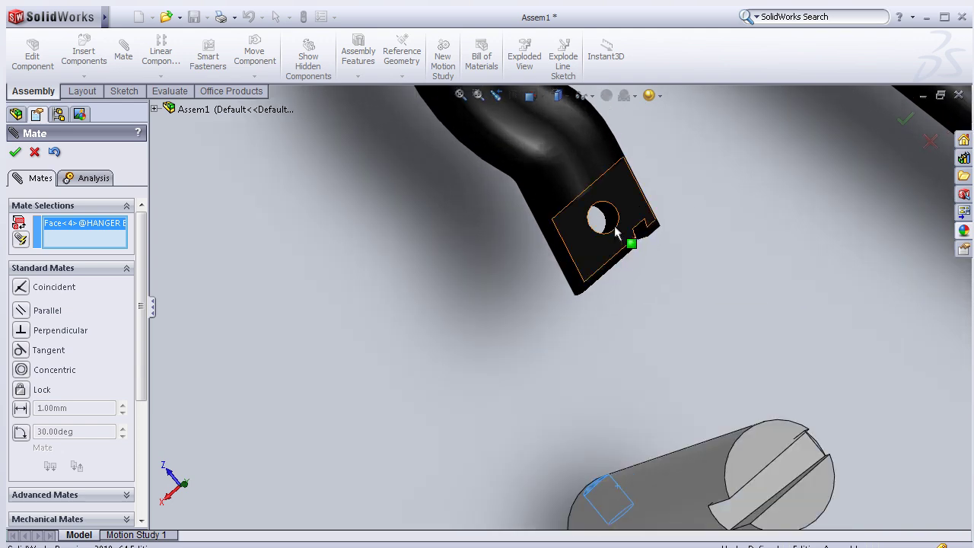
Step: Make the gate tube's end face coincident with the tab's hole edge, using flipped alignment
scroll(609, 240, down, 2)
scroll(612, 237, down, 3)
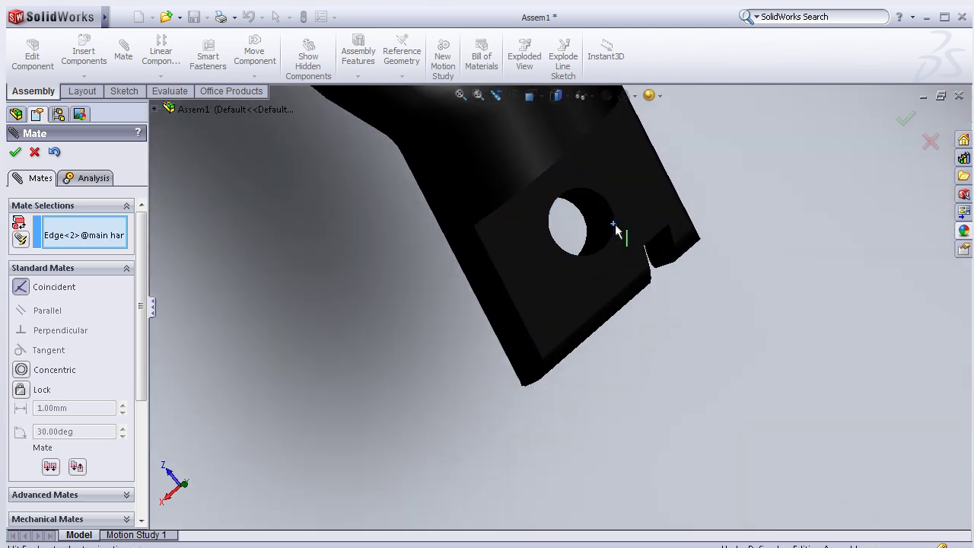
click(615, 230)
middle_drag(785, 319, 713, 318)
scroll(665, 316, up, 2)
scroll(619, 336, up, 2)
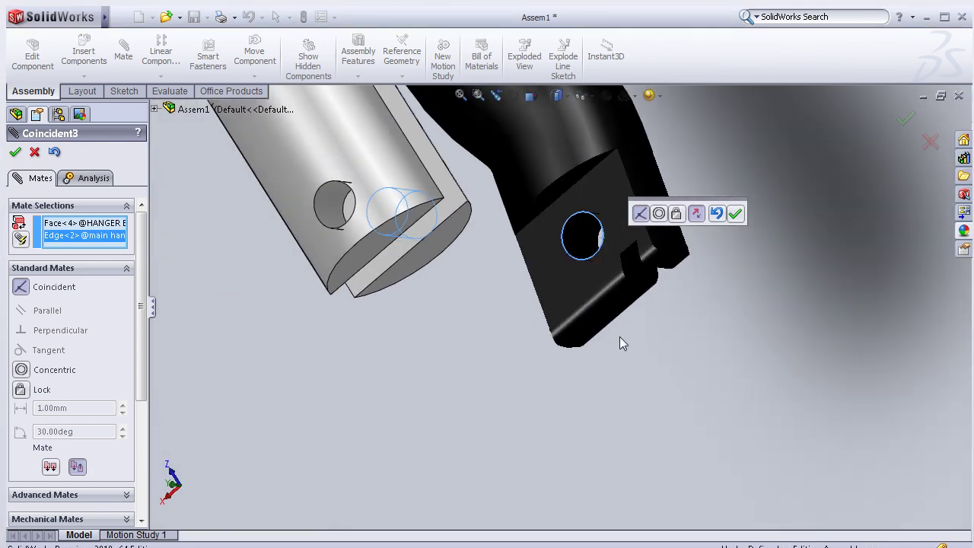
scroll(638, 339, up, 2)
scroll(638, 339, up, 2)
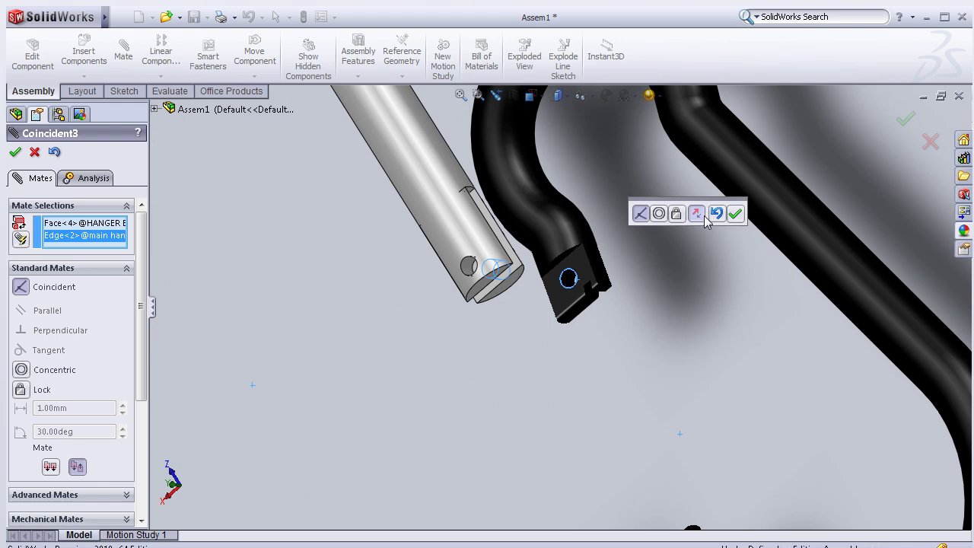
click(699, 214)
click(701, 214)
mouse_move(560, 387)
middle_down()
mouse_move(586, 366)
mouse_move(700, 320)
mouse_move(690, 324)
middle_up()
click(735, 215)
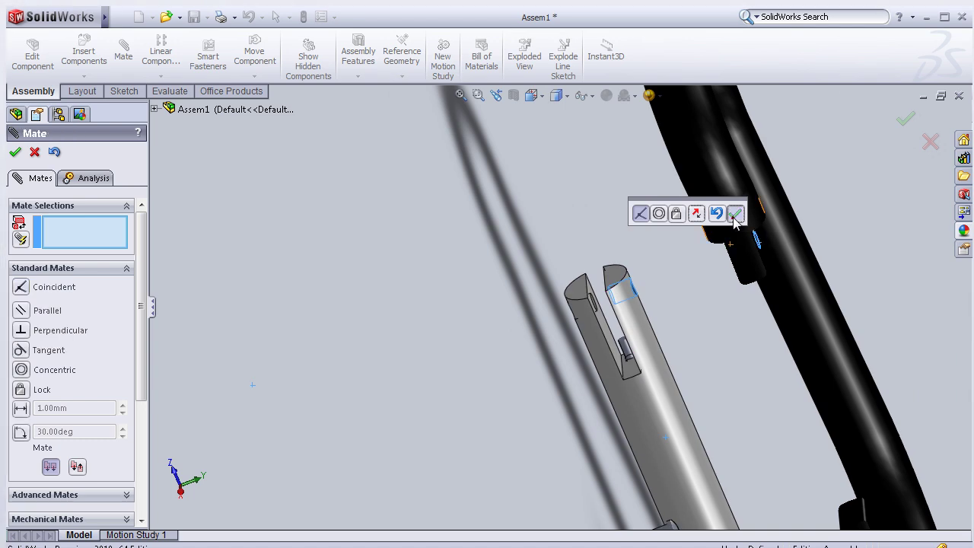
Step: Choose an advanced Width mate and pick both inner faces of the gate tube's slot
mouse_move(514, 357)
middle_down()
mouse_move(522, 315)
mouse_move(490, 299)
middle_up()
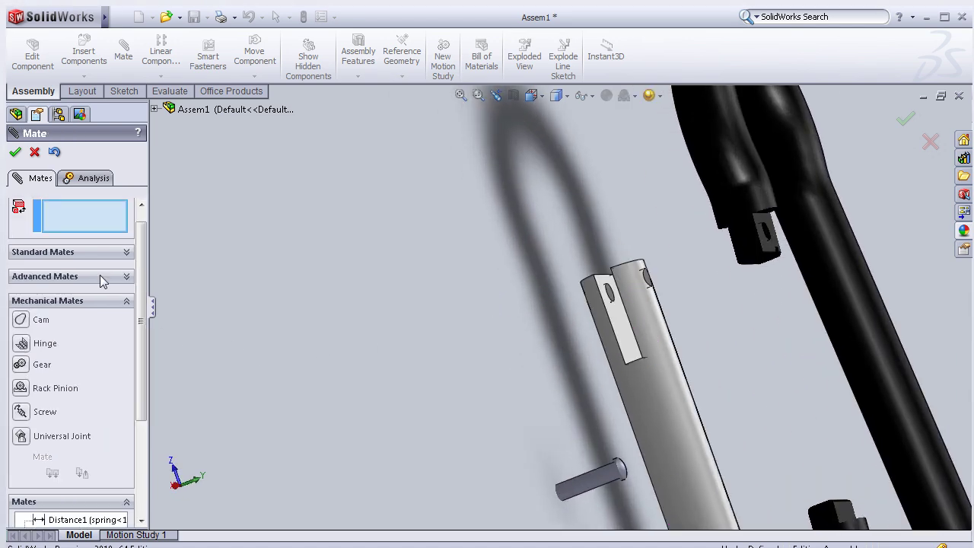
click(102, 279)
click(50, 319)
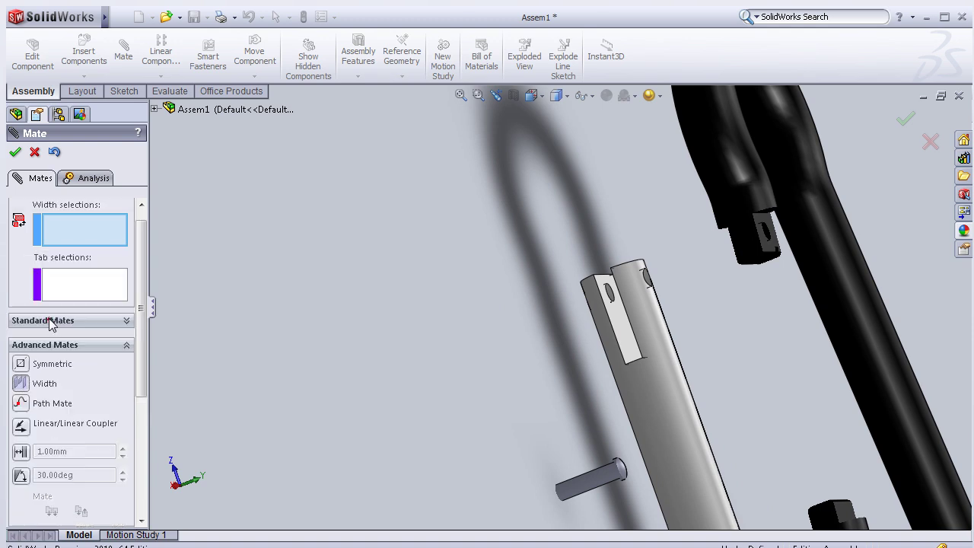
mouse_move(270, 309)
middle_down()
mouse_move(273, 319)
mouse_move(258, 322)
middle_up()
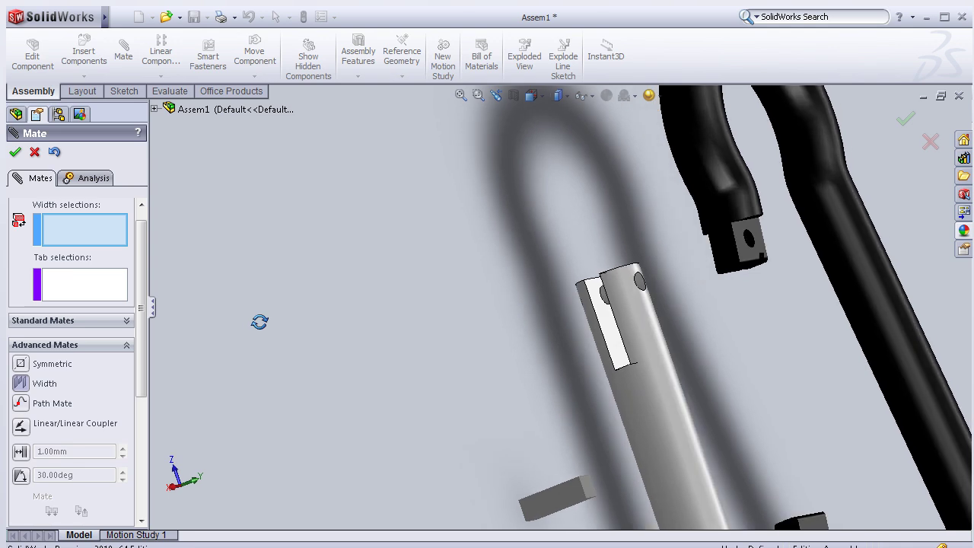
click(613, 349)
middle_drag(452, 334, 523, 340)
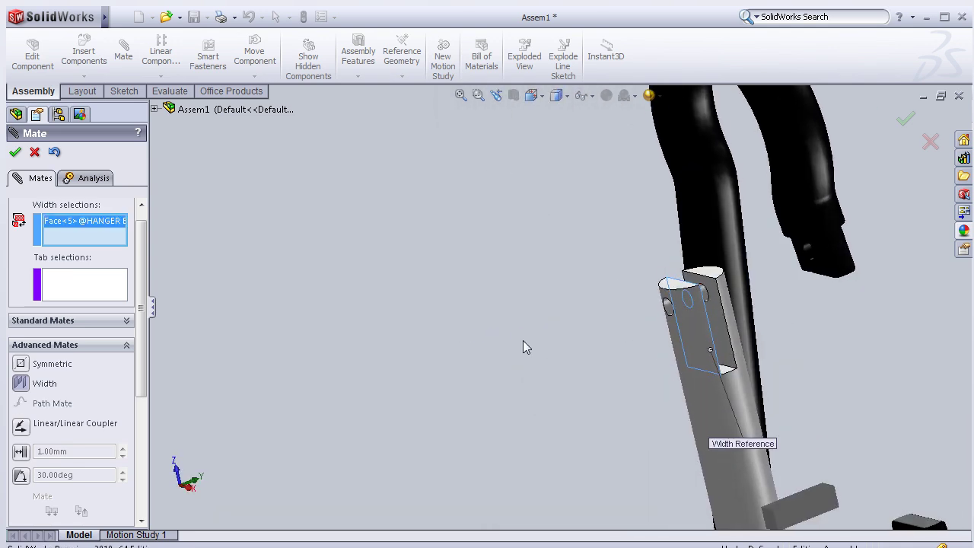
click(726, 354)
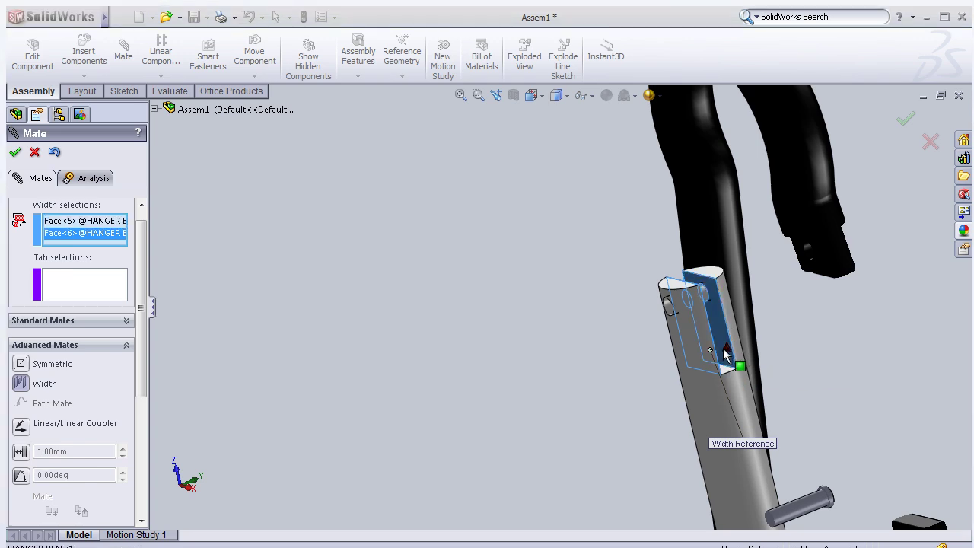
Step: Pick both side faces of the hanger's tab as the width references and accept the mate
click(111, 295)
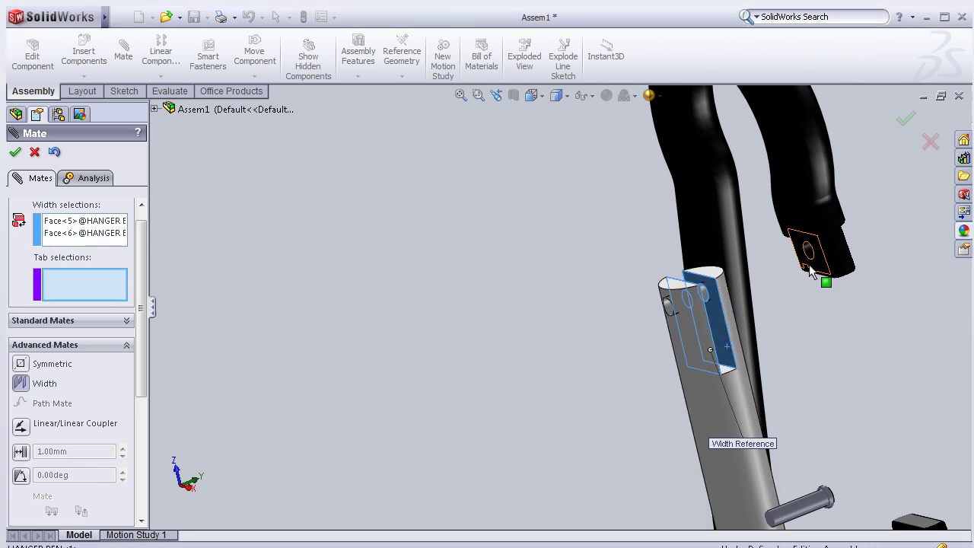
middle_drag(892, 274, 852, 285)
mouse_move(852, 284)
middle_down()
mouse_move(815, 305)
mouse_move(862, 279)
middle_up()
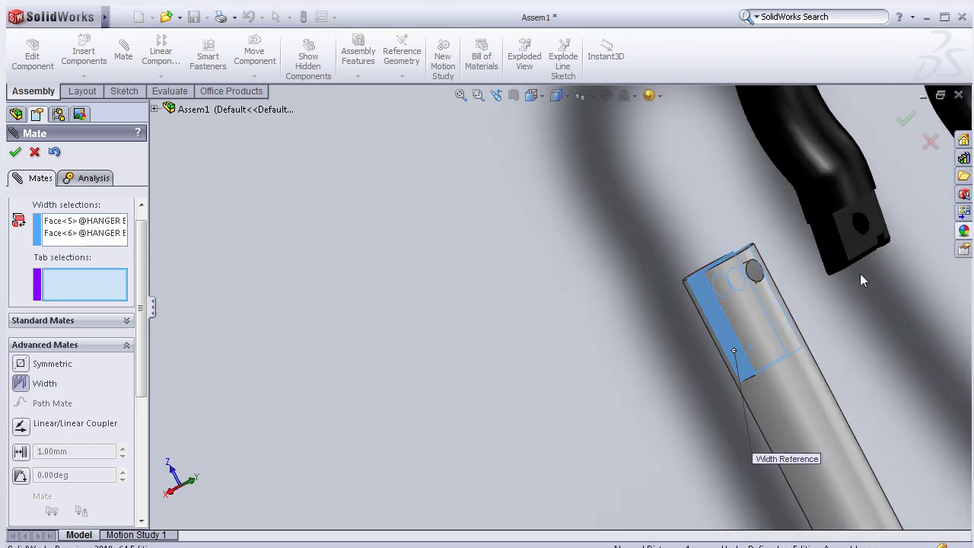
click(855, 253)
middle_drag(537, 230, 641, 234)
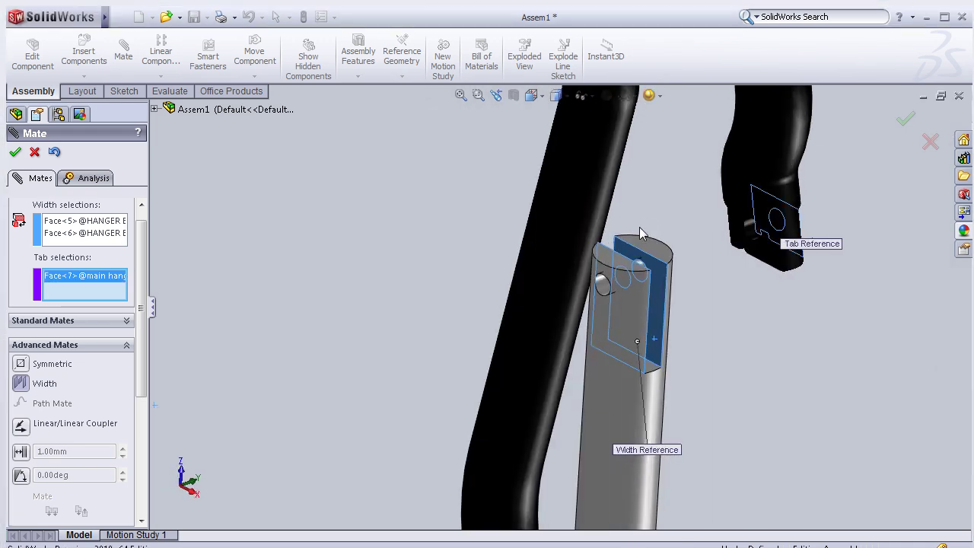
click(776, 265)
middle_drag(810, 276, 743, 288)
scroll(742, 293, up, 3)
scroll(793, 358, up, 2)
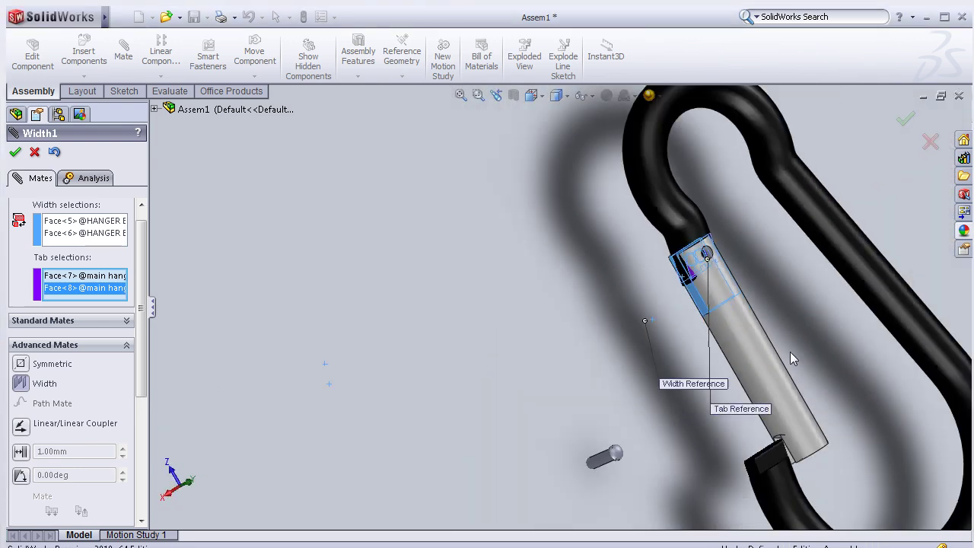
mouse_move(803, 385)
middle_down()
mouse_move(756, 393)
mouse_move(750, 404)
middle_up()
drag(750, 408, 757, 414)
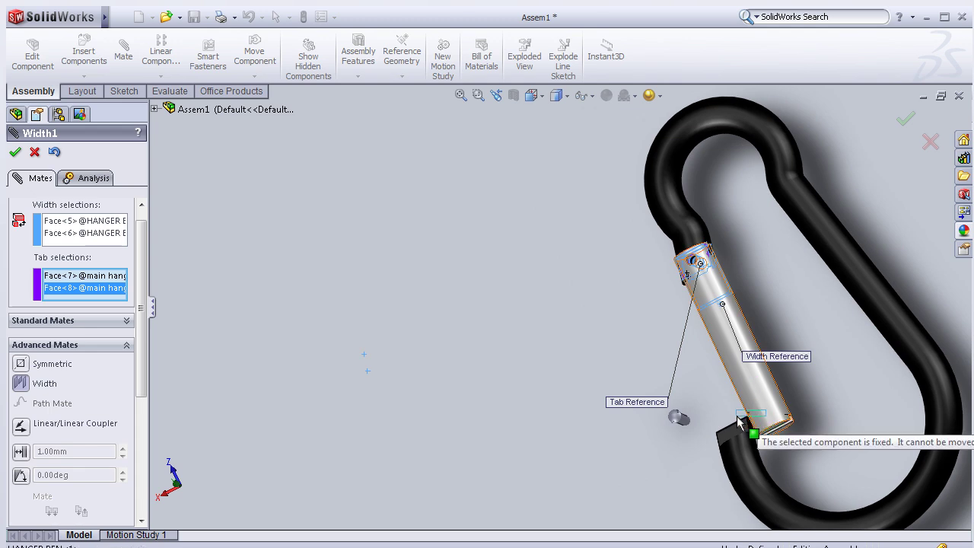
middle_drag(465, 351, 492, 348)
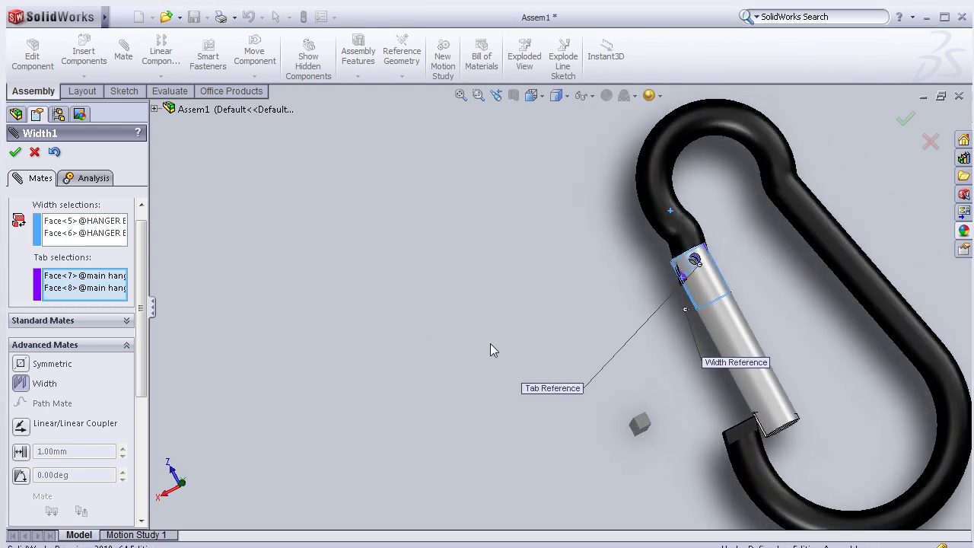
click(14, 155)
Step: Swing the gate tube about its pivot and orbit to inspect the carabiner
mouse_move(735, 388)
mouse_down()
mouse_move(724, 394)
mouse_move(734, 399)
mouse_move(734, 391)
mouse_up()
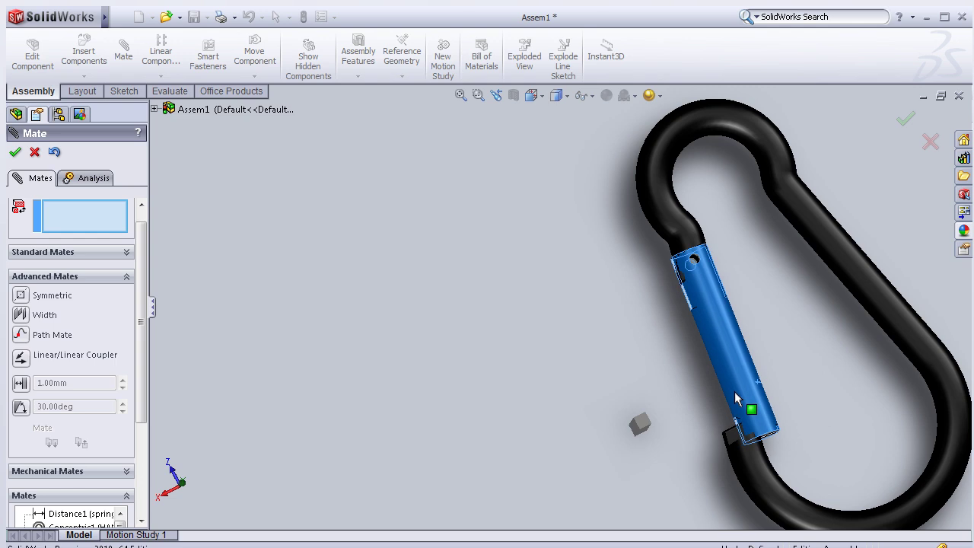
mouse_move(798, 343)
middle_down()
mouse_move(620, 346)
mouse_move(570, 335)
mouse_move(547, 322)
mouse_move(508, 216)
middle_up()
mouse_move(607, 480)
middle_down()
mouse_move(598, 424)
mouse_move(572, 380)
mouse_move(528, 387)
mouse_move(528, 401)
middle_up()
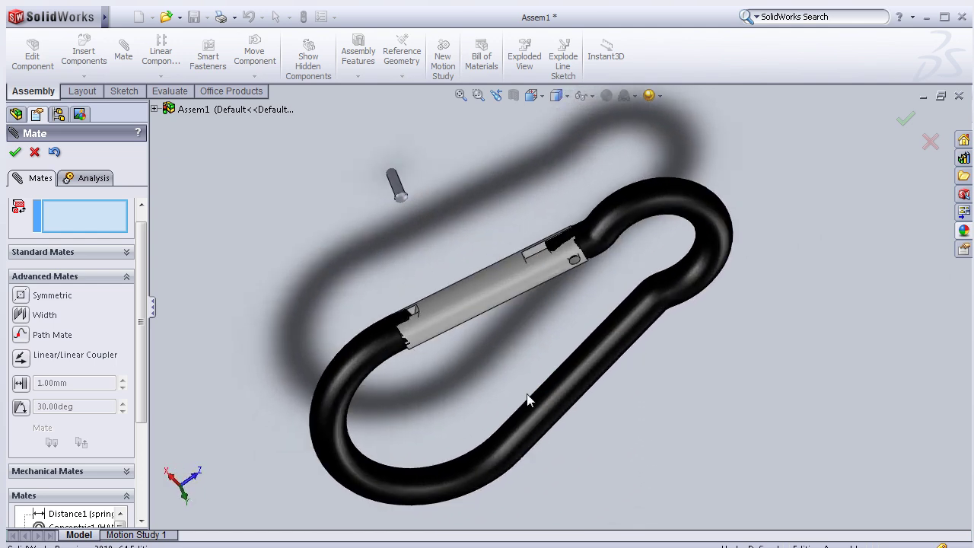
mouse_move(468, 377)
middle_down()
mouse_move(474, 312)
mouse_move(482, 406)
mouse_move(492, 209)
mouse_move(498, 281)
mouse_move(551, 337)
mouse_move(574, 424)
mouse_move(497, 286)
middle_up()
Step: Select the edge and inner cylindrical face of the gate tube's pin hole
key(Escape)
scroll(315, 433, down, 5)
mouse_move(314, 433)
middle_down()
mouse_move(354, 411)
mouse_move(459, 395)
middle_up()
scroll(460, 395, down, 3)
scroll(438, 346, down, 3)
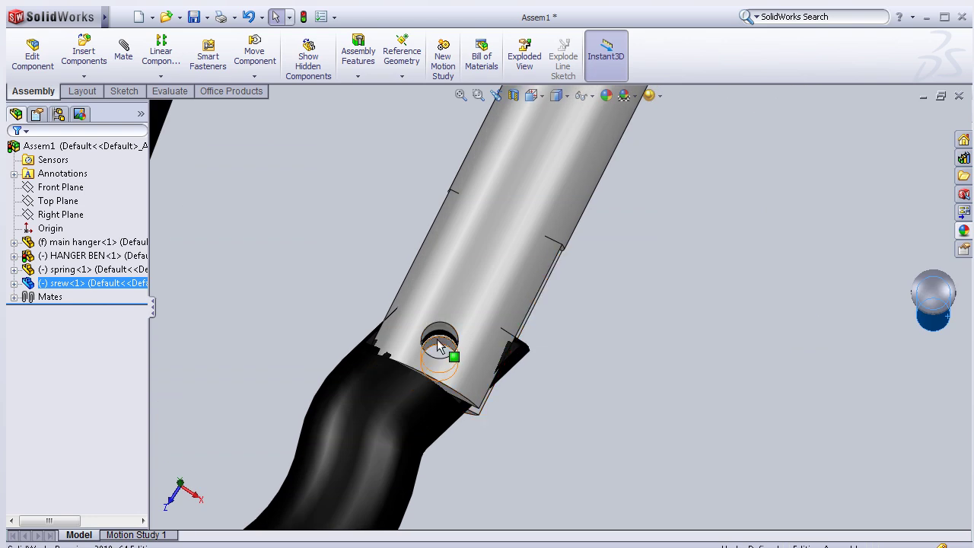
scroll(446, 334, down, 2)
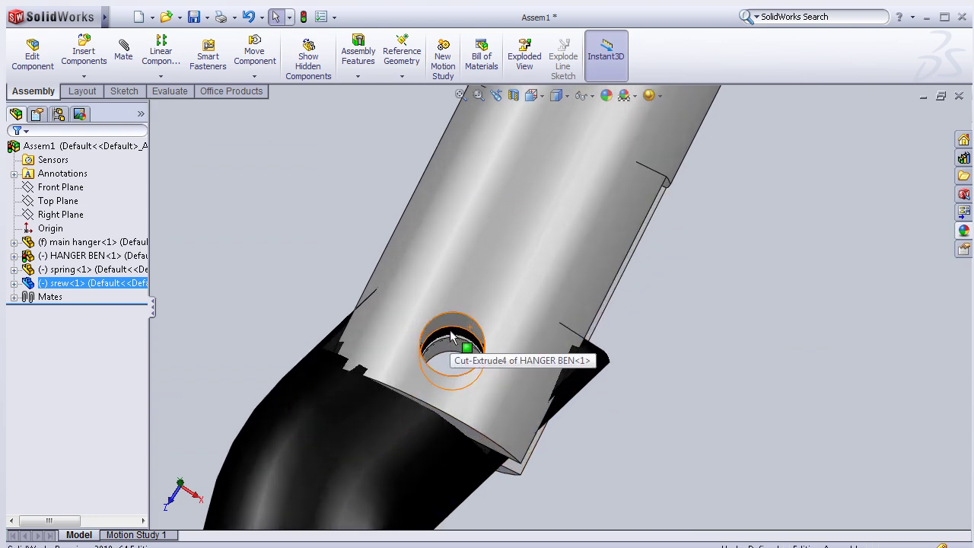
scroll(451, 337, down, 2)
click(457, 326)
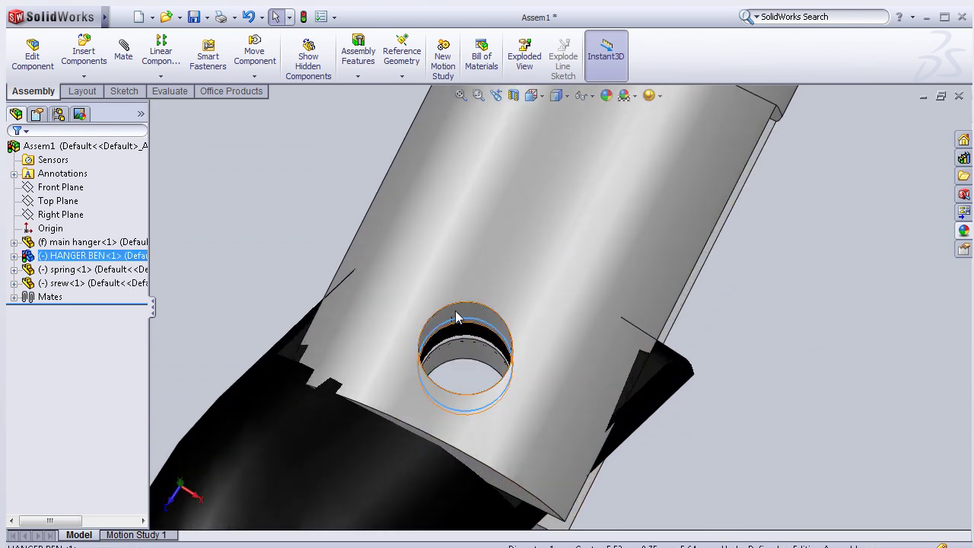
click(455, 316)
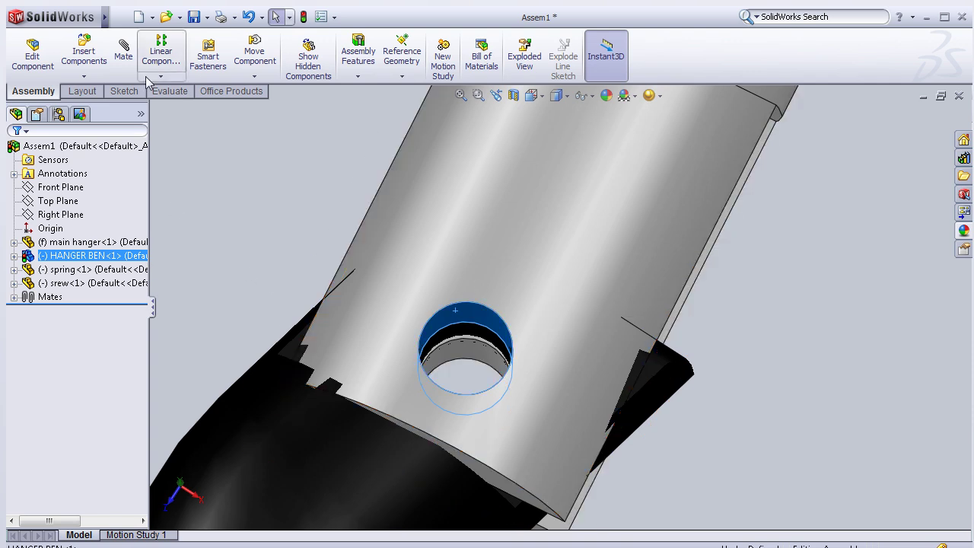
Step: Mate the screw's cylindrical face concentric with the pin hole
mouse_move(752, 343)
middle_down()
mouse_move(831, 385)
mouse_move(793, 384)
middle_up()
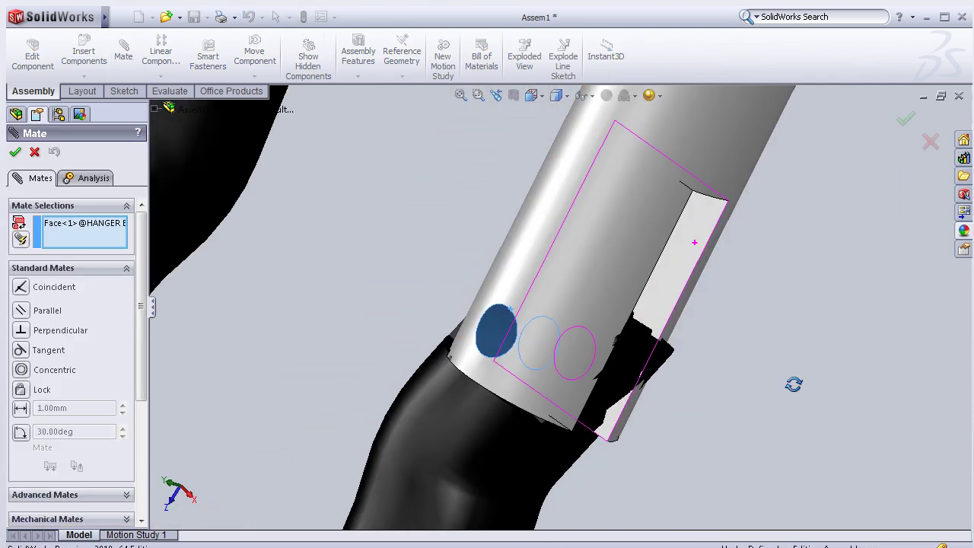
scroll(813, 381, up, 3)
click(957, 302)
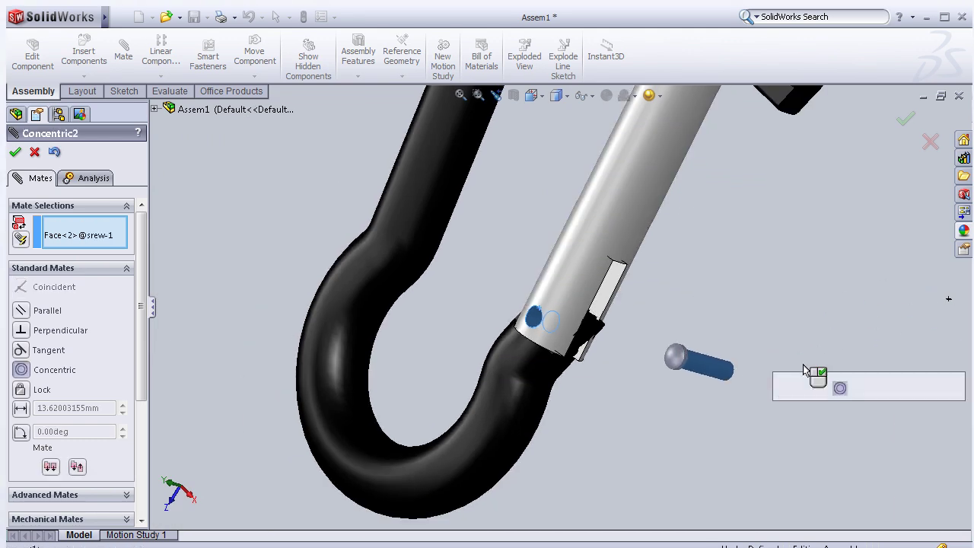
mouse_move(635, 420)
middle_down()
mouse_move(665, 445)
mouse_move(598, 433)
middle_up()
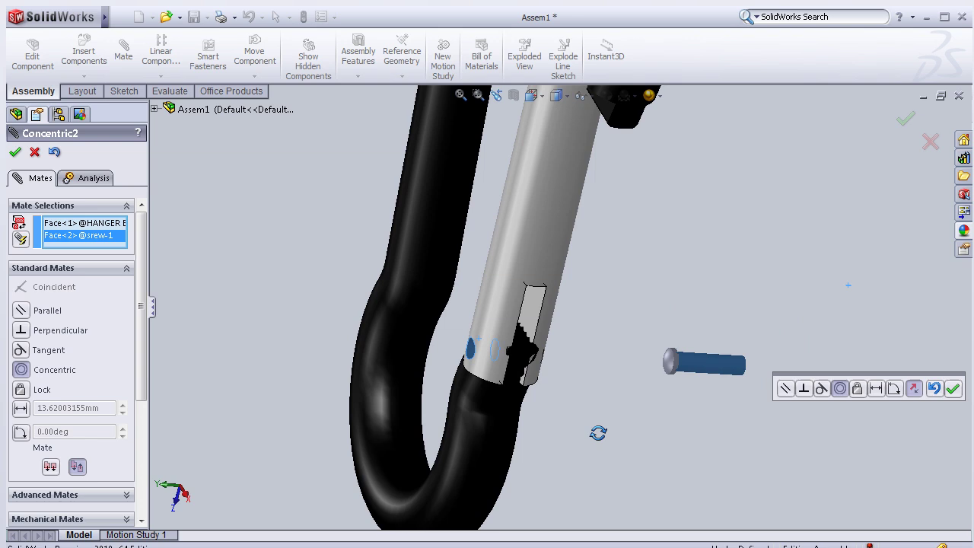
click(953, 390)
Step: Slide the screw to test it, inspect its head, and finish the mates
drag(693, 367, 597, 364)
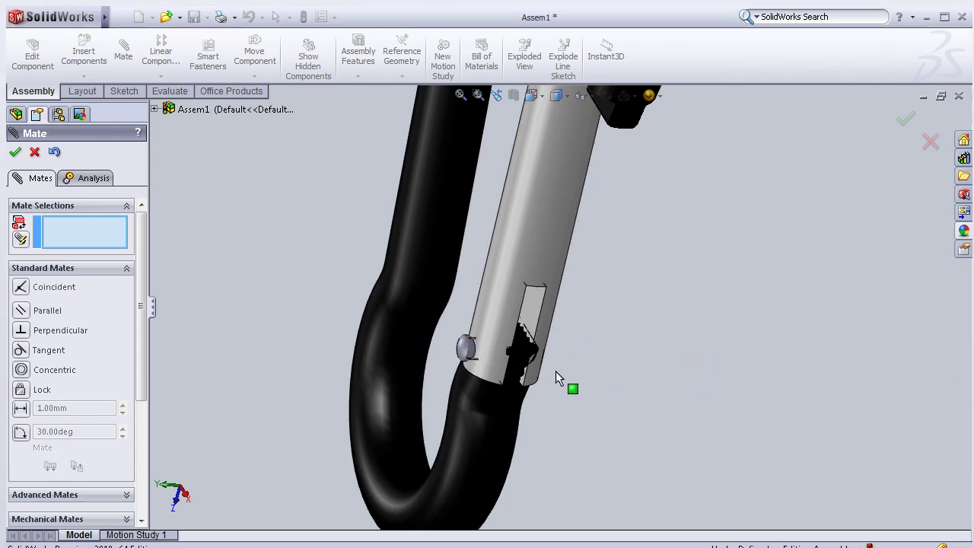
mouse_move(624, 386)
middle_down()
mouse_move(282, 358)
mouse_move(267, 355)
mouse_move(256, 311)
middle_up()
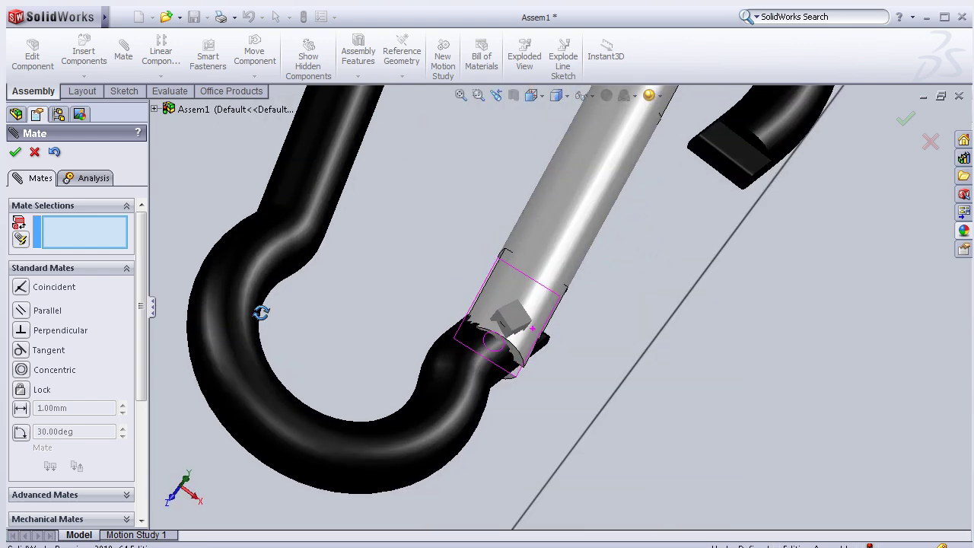
middle_drag(702, 400, 687, 391)
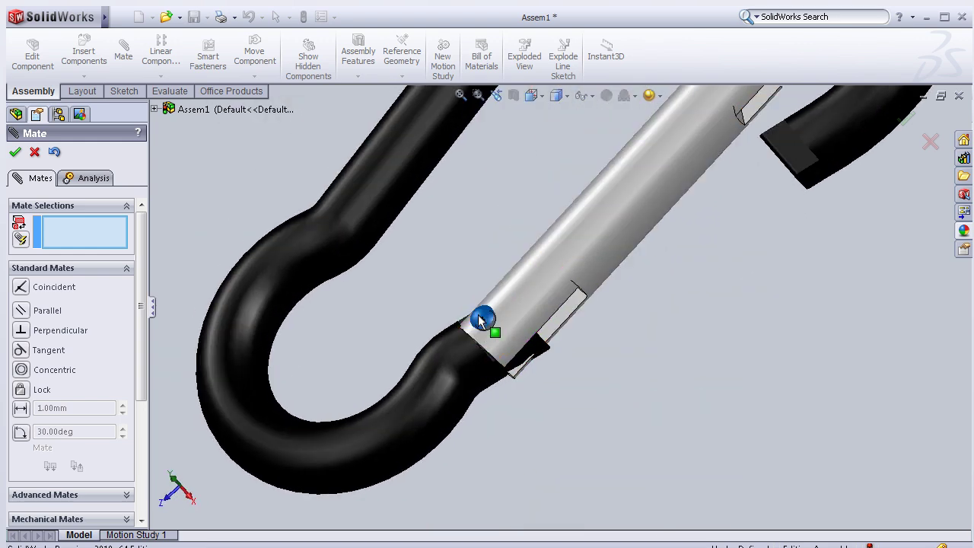
middle_drag(591, 394, 547, 383)
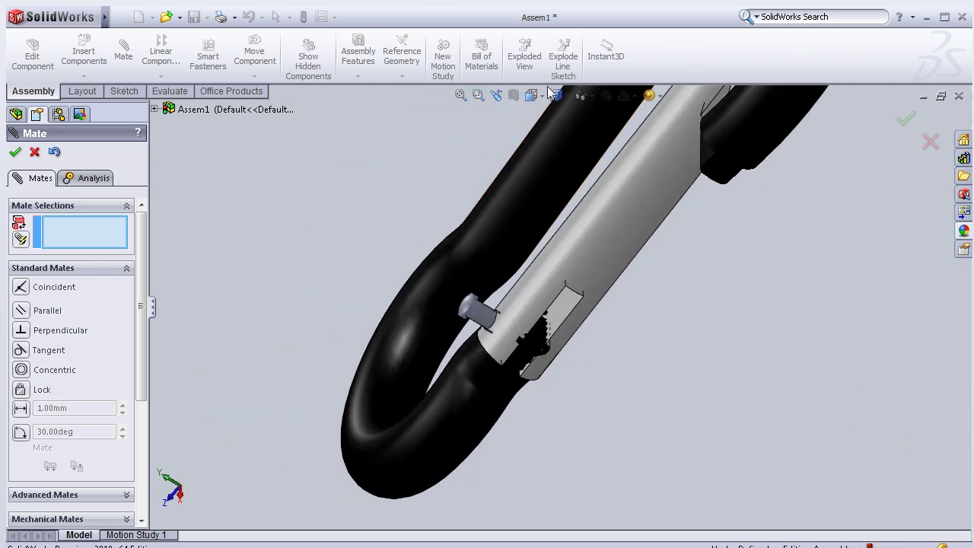
mouse_move(329, 332)
middle_down()
mouse_move(322, 311)
mouse_move(358, 330)
mouse_move(462, 330)
middle_up()
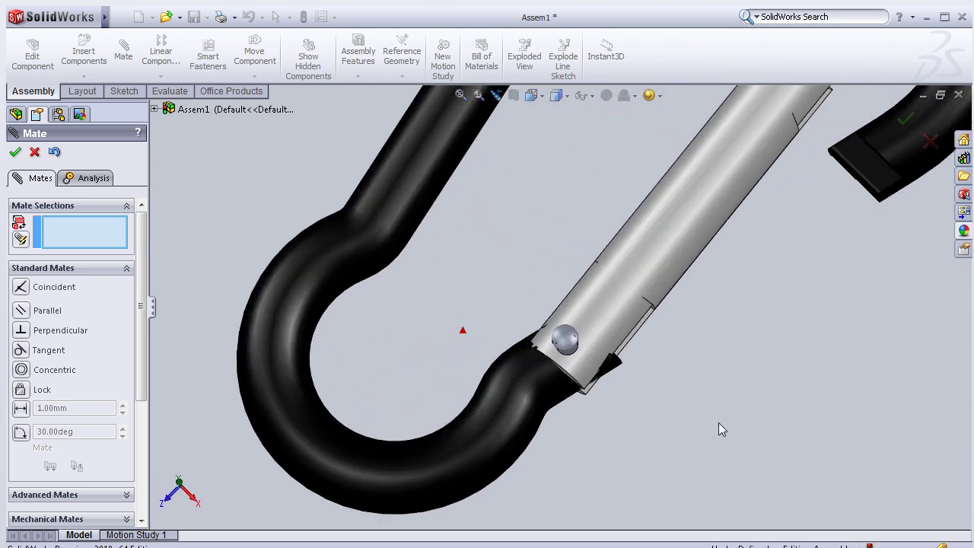
click(17, 152)
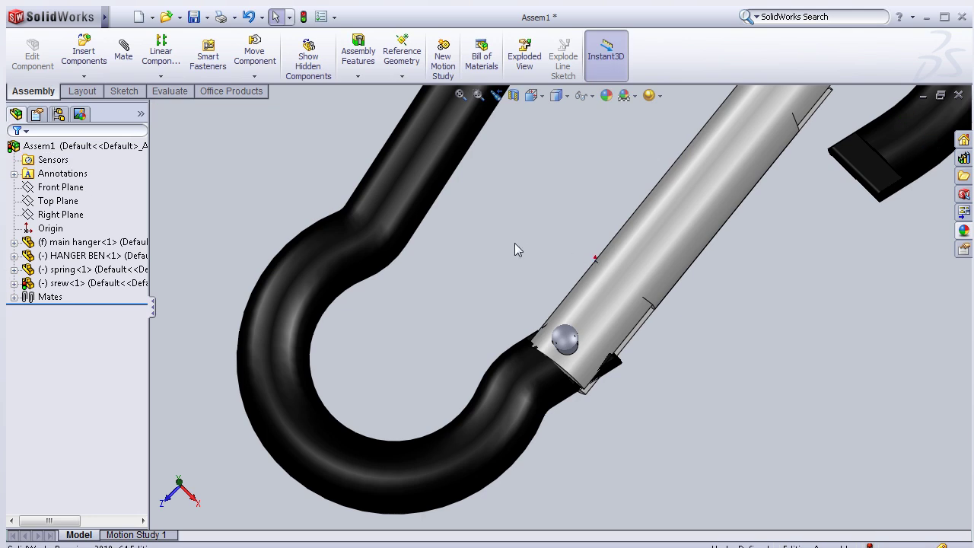
Step: Swing the gate about its pin and view the full hook loop
scroll(517, 236, up, 2)
scroll(526, 222, up, 2)
mouse_move(661, 213)
mouse_down()
mouse_move(704, 303)
mouse_move(652, 211)
mouse_move(671, 337)
mouse_move(653, 291)
mouse_move(684, 285)
mouse_up()
mouse_move(684, 285)
middle_down()
mouse_move(685, 326)
mouse_move(464, 291)
mouse_move(496, 200)
mouse_move(582, 284)
mouse_move(702, 292)
mouse_move(674, 252)
middle_up()
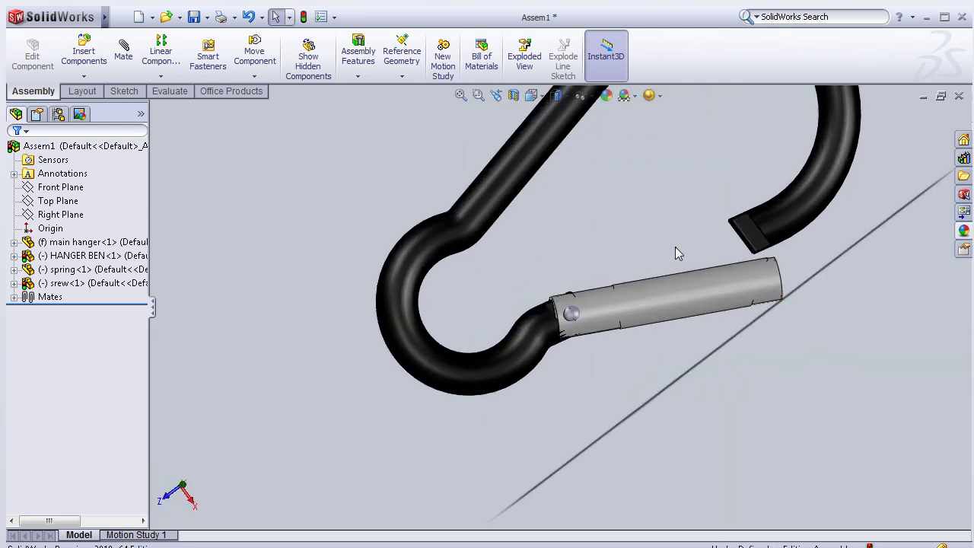
mouse_move(659, 358)
middle_down()
mouse_move(641, 342)
mouse_move(620, 261)
mouse_move(631, 261)
middle_up()
click(731, 319)
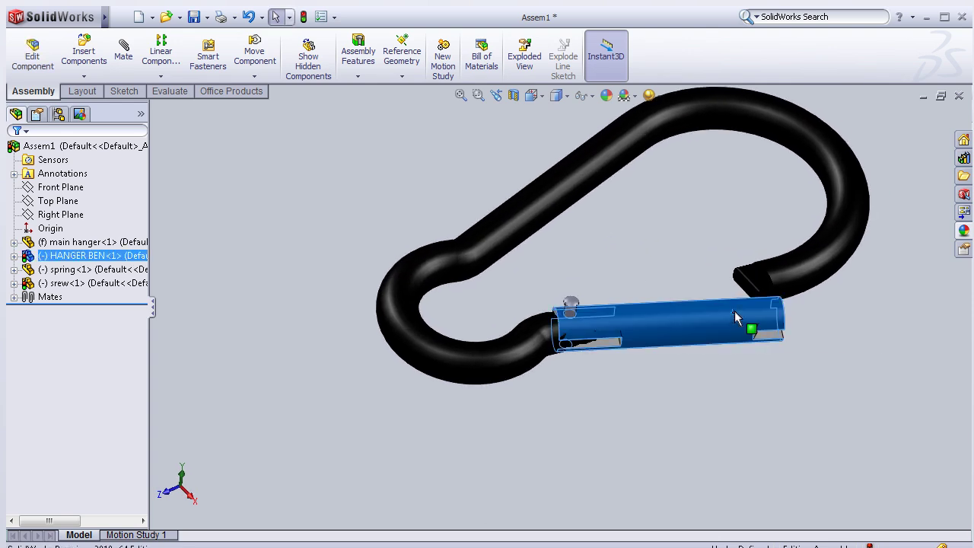
key(Escape)
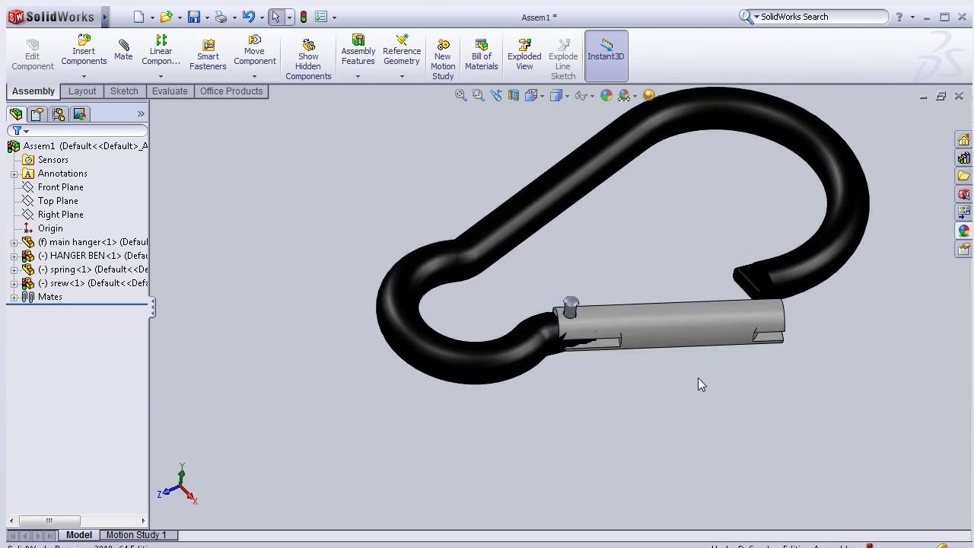
Step: Try moving the screw on the gate from a tilted view
middle_drag(698, 378, 691, 364)
middle_drag(684, 224, 678, 227)
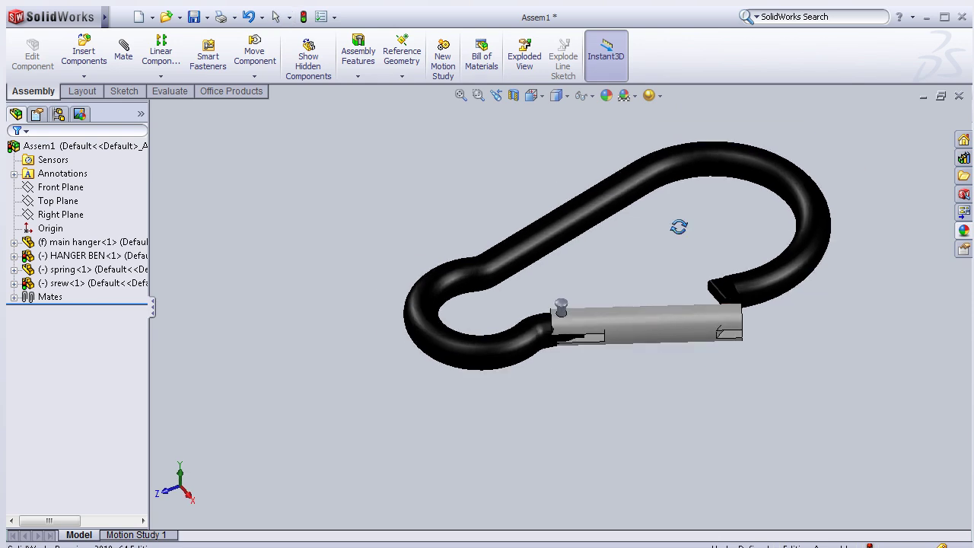
scroll(681, 226, up, 3)
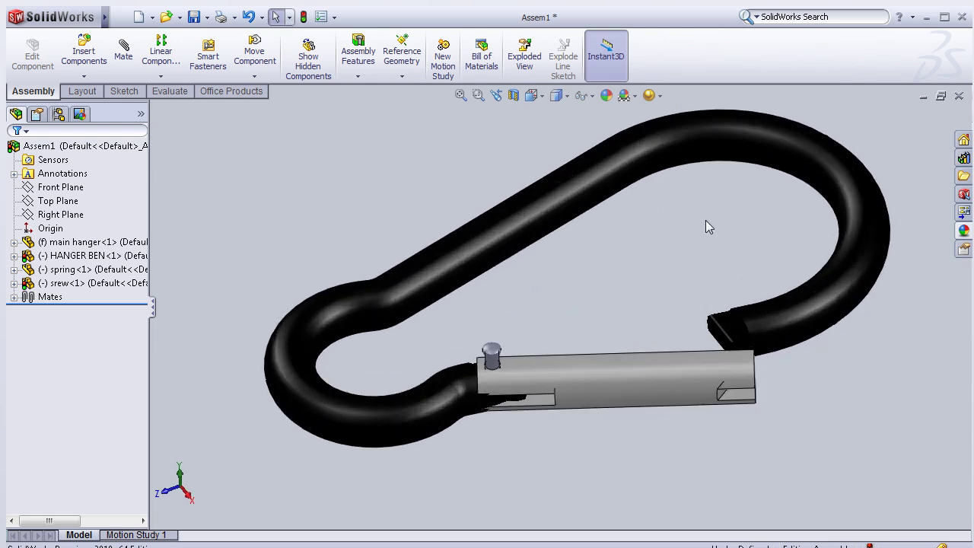
scroll(685, 243, down, 2)
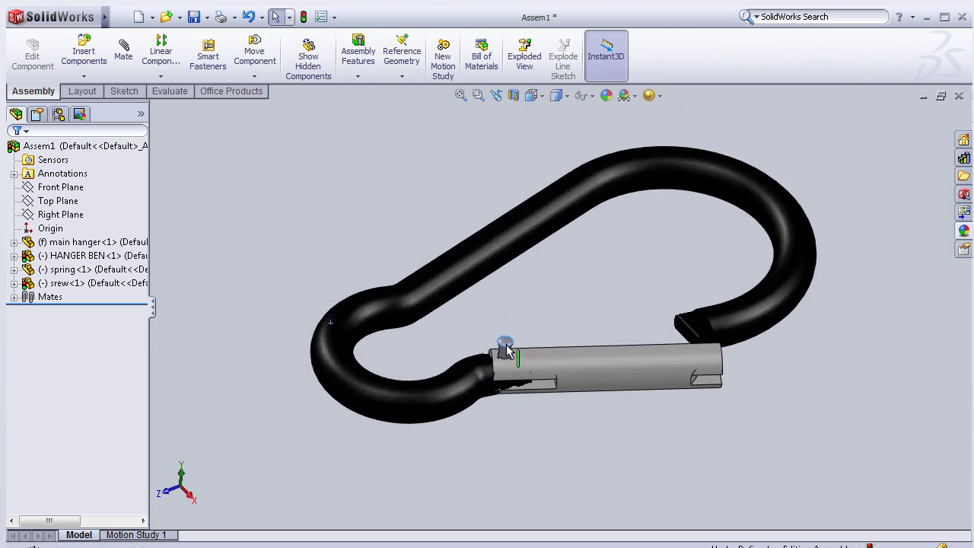
drag(506, 349, 509, 359)
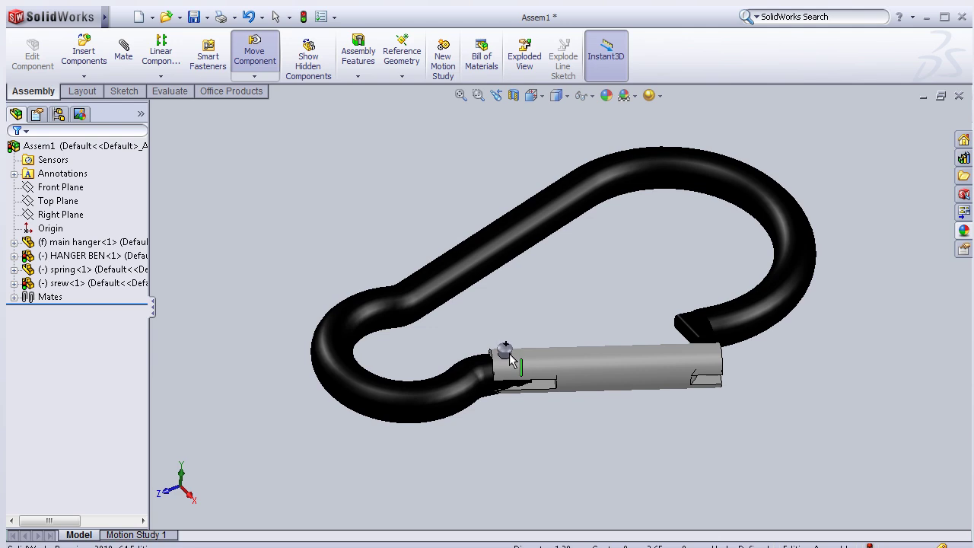
key(Escape)
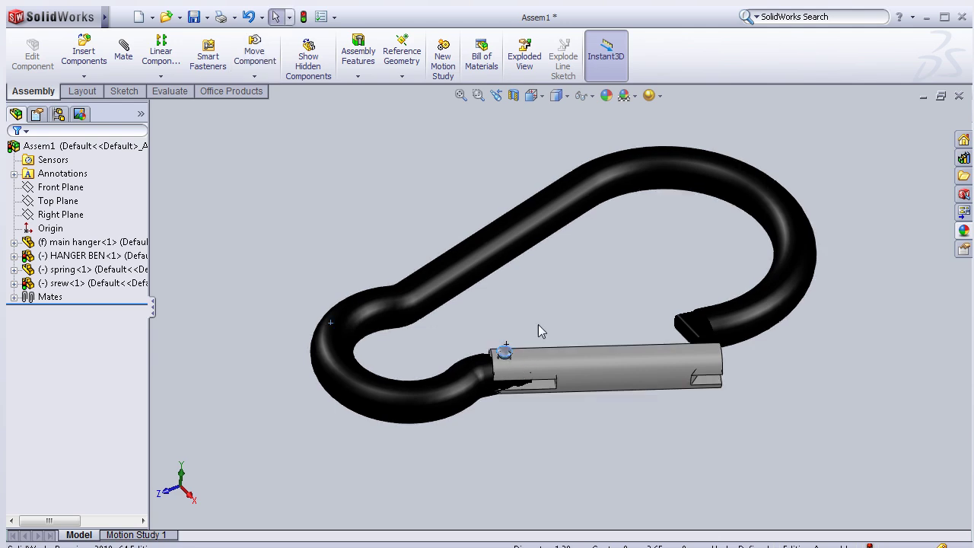
Step: Swing the gate upward about its hinge and orbit to inspect the carabiner
middle_drag(548, 292, 547, 298)
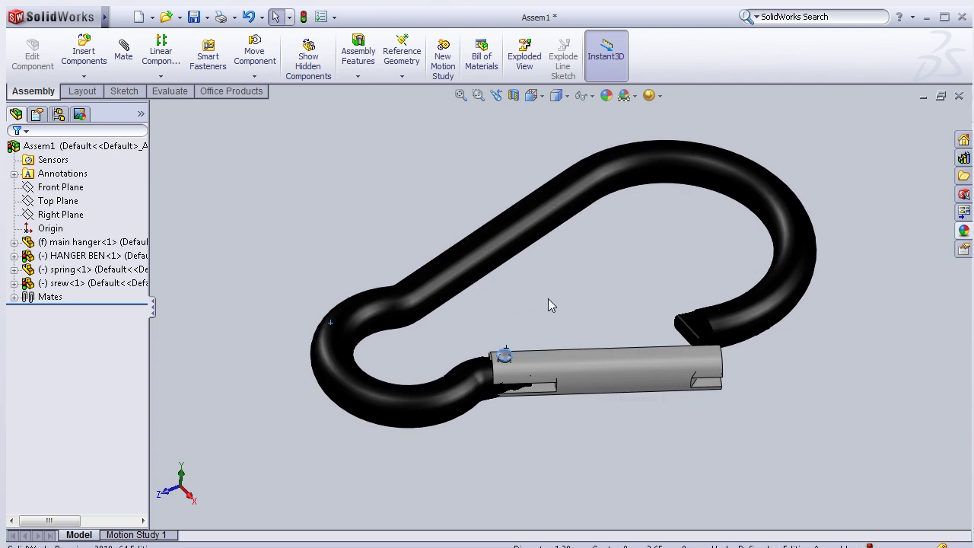
mouse_move(638, 364)
mouse_down()
mouse_move(662, 297)
mouse_move(666, 331)
mouse_up()
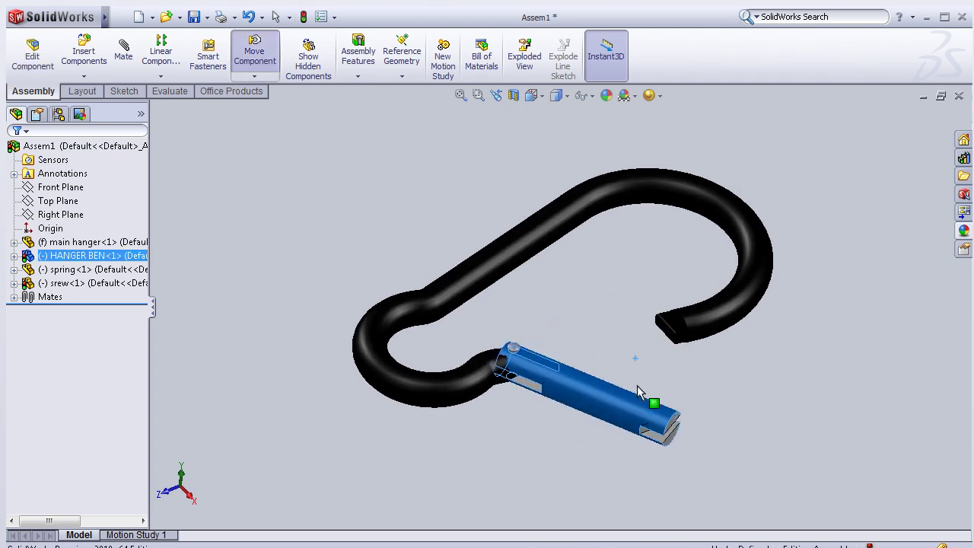
click(616, 302)
middle_drag(676, 400, 665, 390)
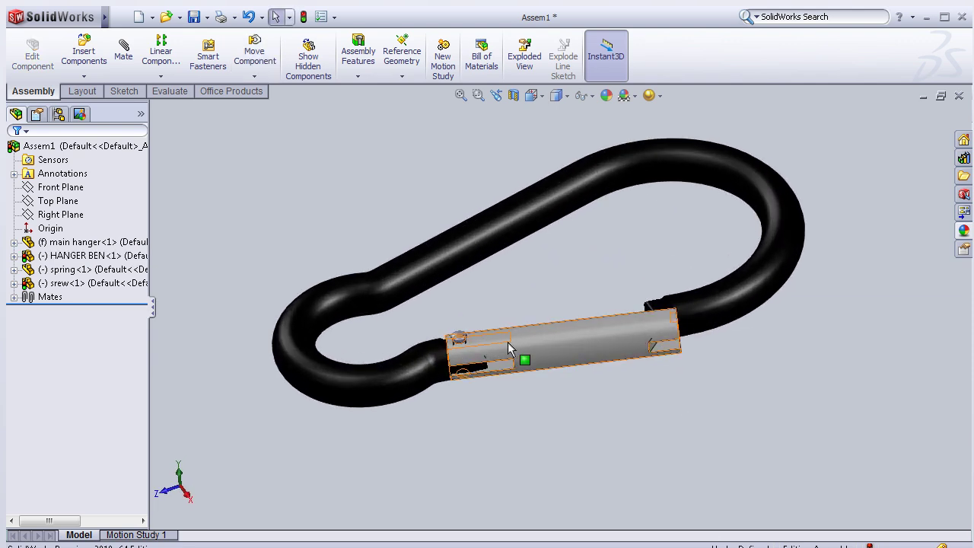
middle_drag(507, 341, 376, 461)
mouse_move(522, 311)
middle_down()
mouse_move(555, 279)
mouse_move(604, 272)
mouse_move(535, 324)
mouse_move(570, 304)
mouse_move(570, 252)
mouse_move(556, 277)
mouse_move(566, 264)
middle_up()
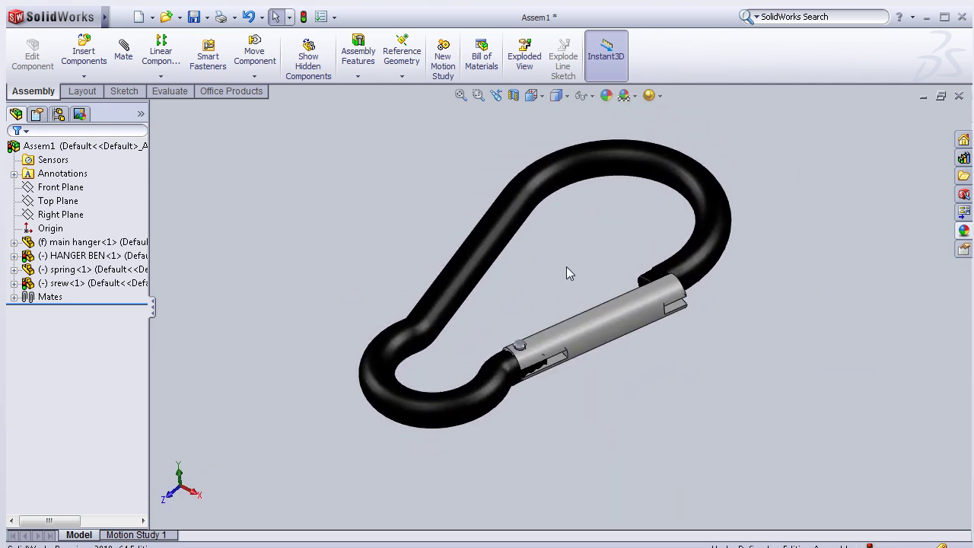
scroll(566, 274, down, 2)
click(646, 347)
key(Escape)
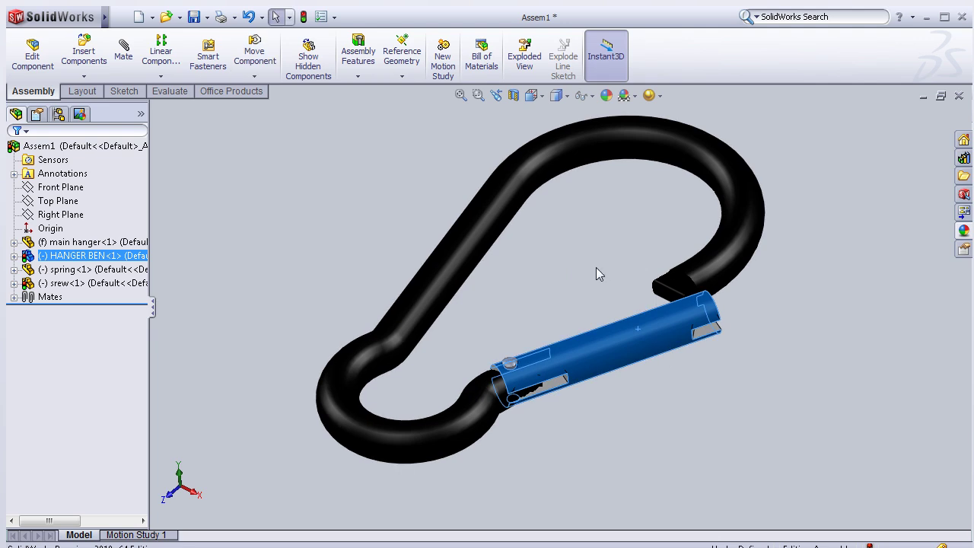
click(595, 267)
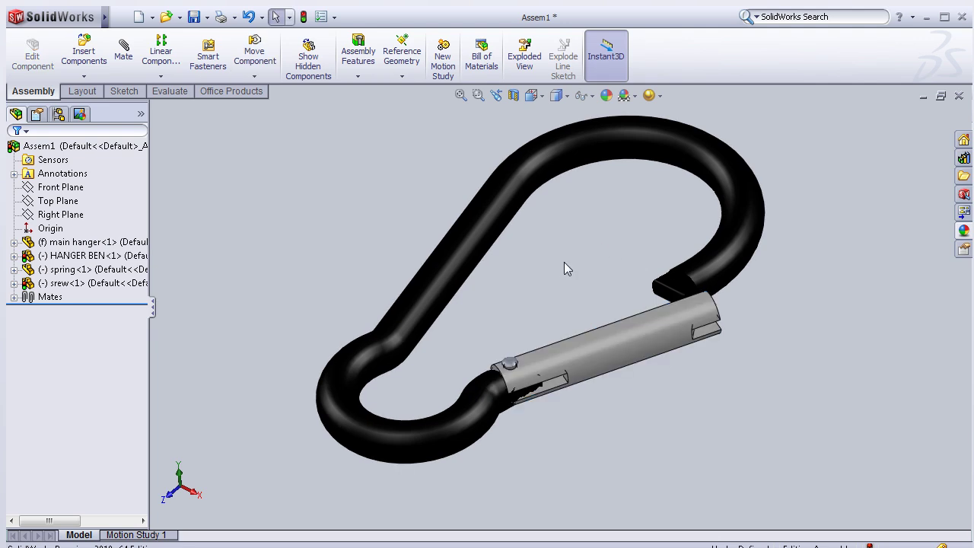